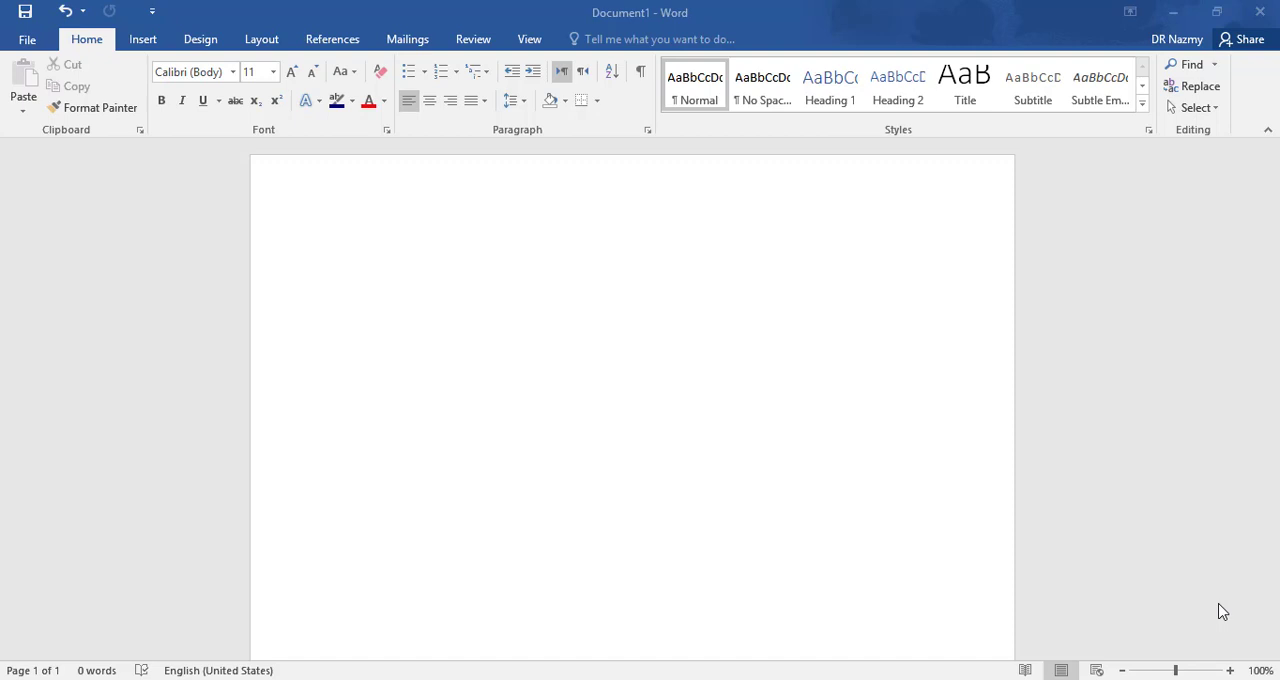
left_click(1140, 107)
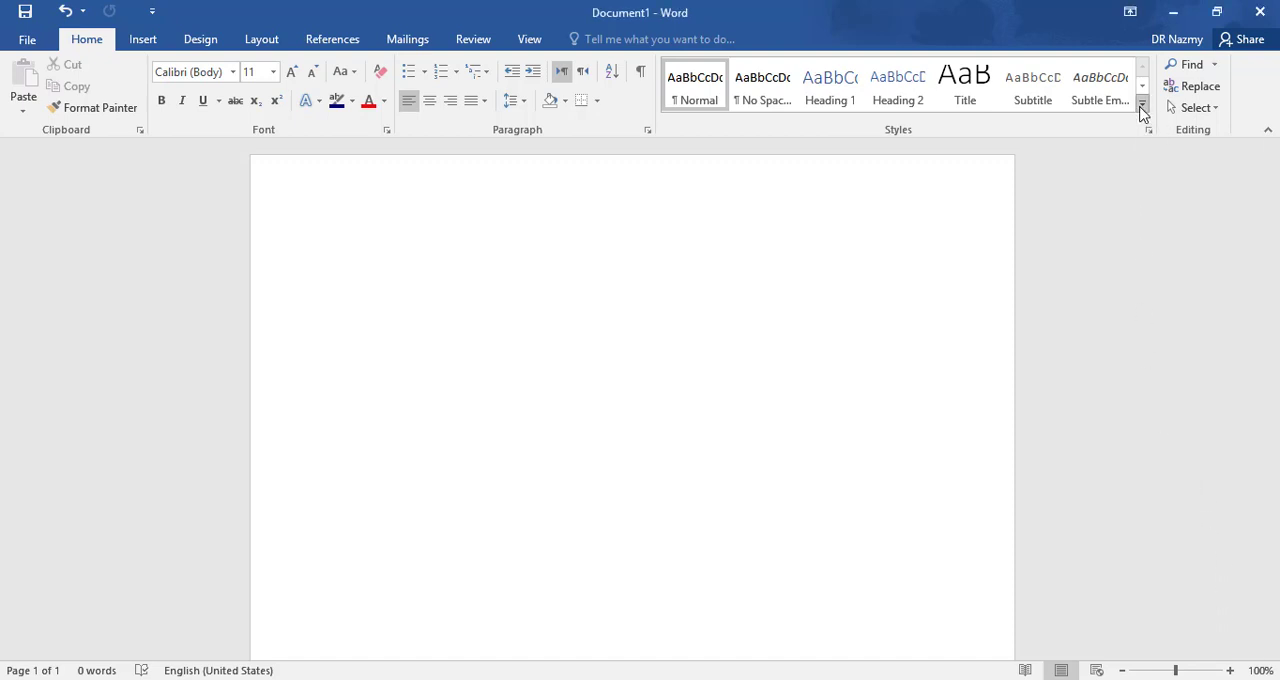
left_click(1142, 108)
left_click(1164, 174)
left_click(1144, 106)
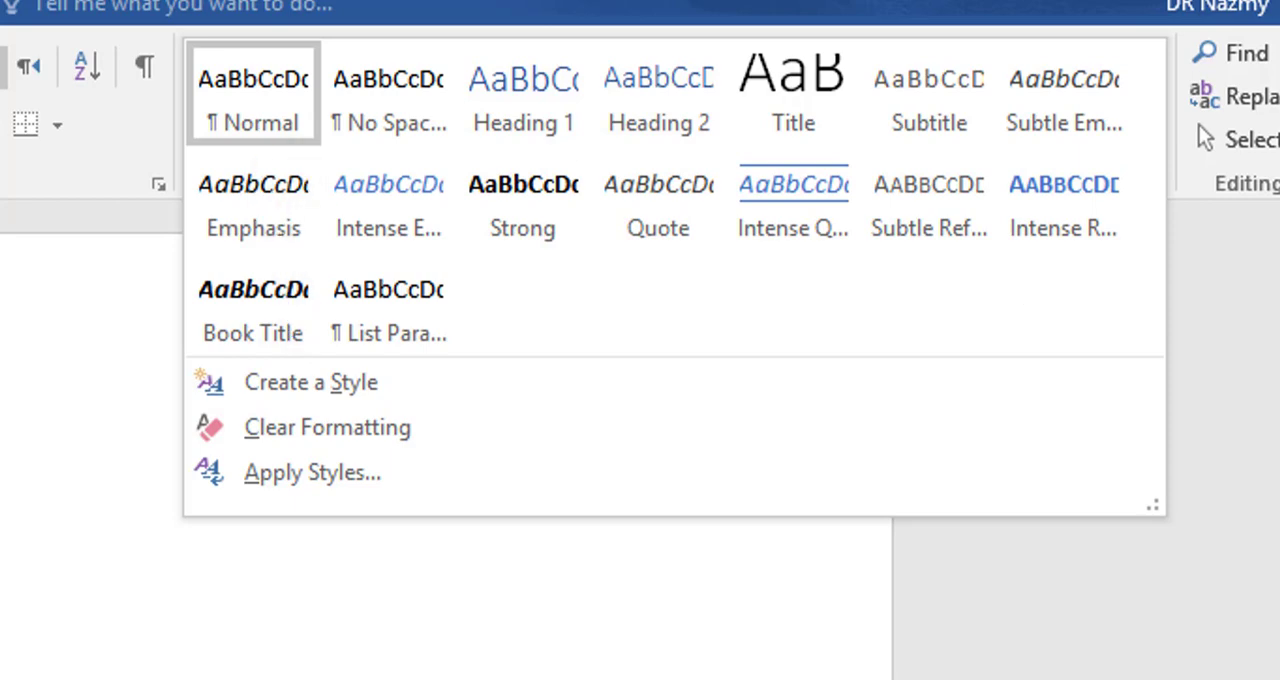
key("Escape")
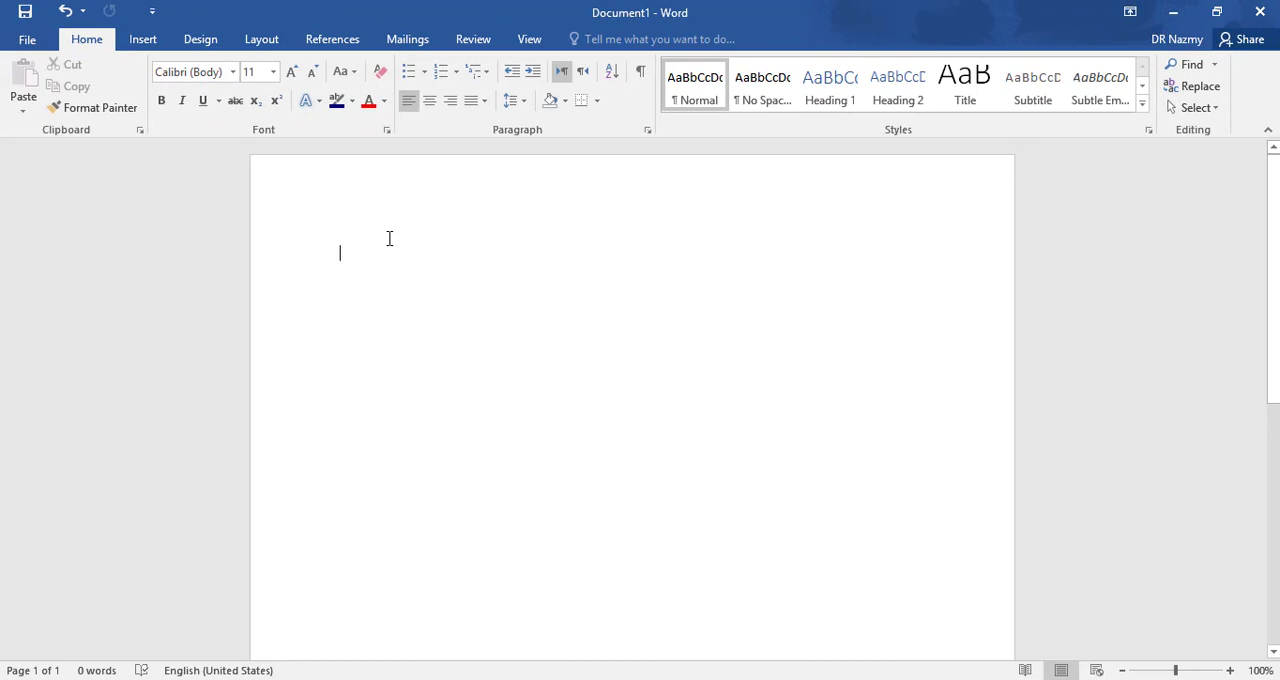
- Enter "Gearup office course" as the first line of the blank document
type("gearup")
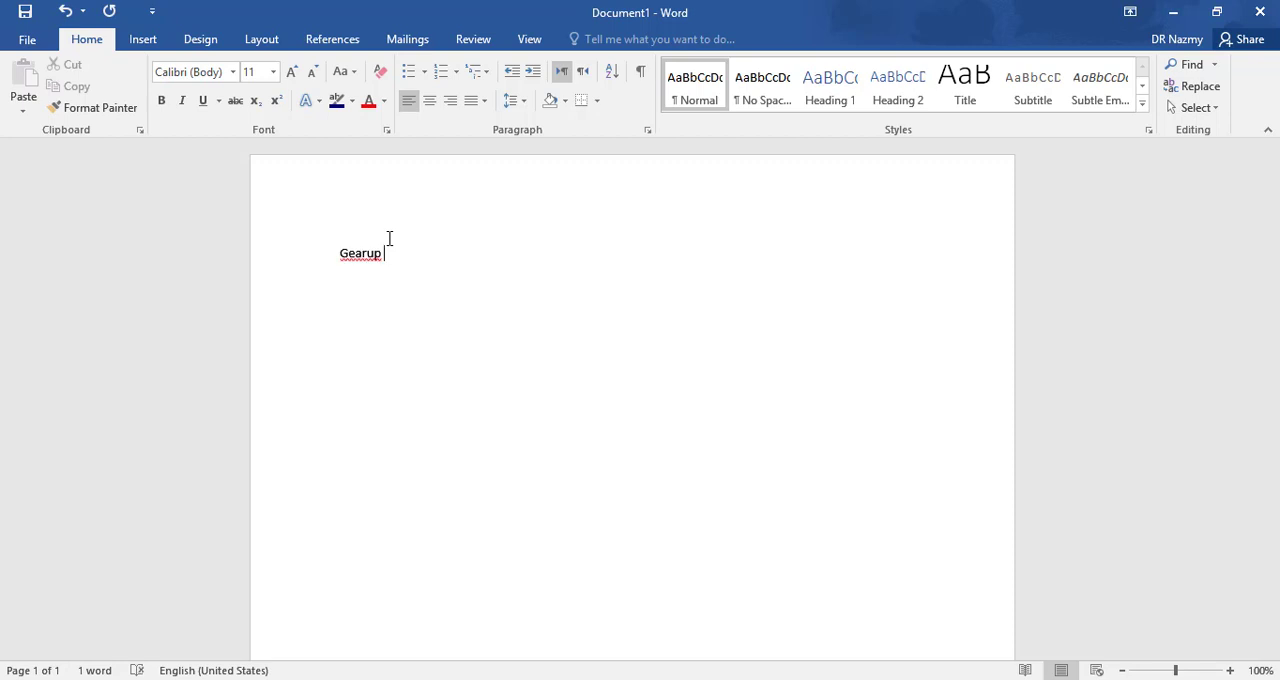
type(" office")
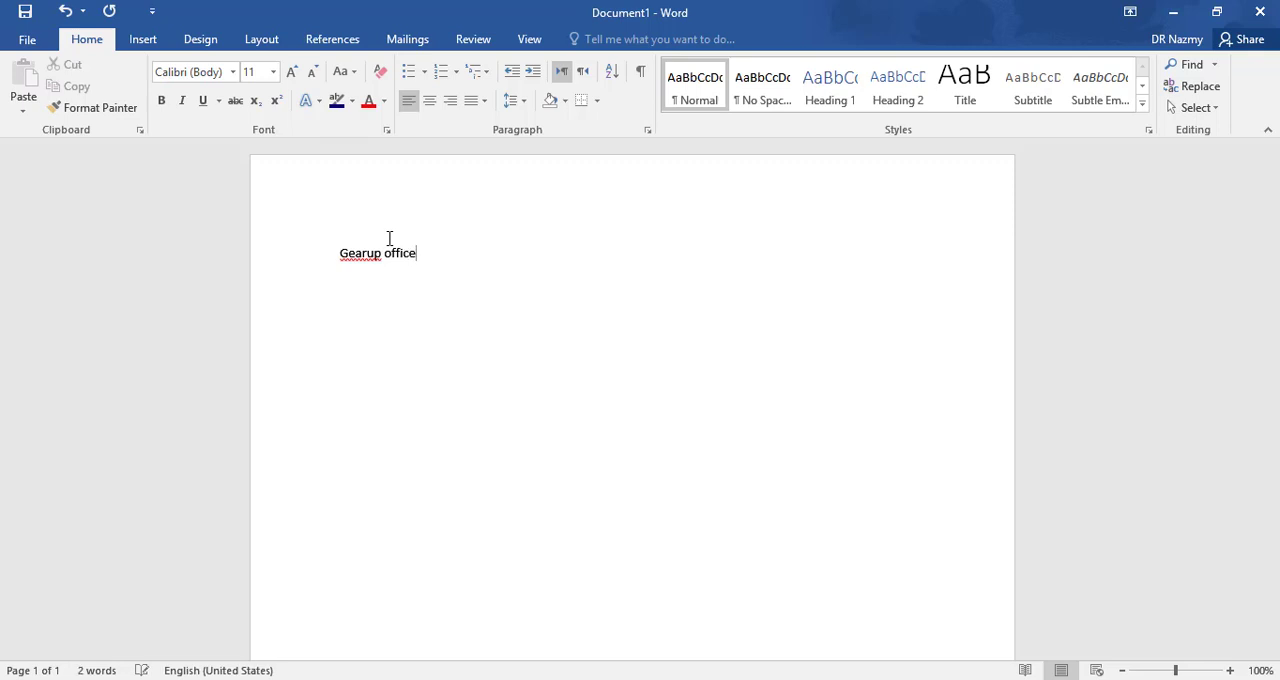
type(" course")
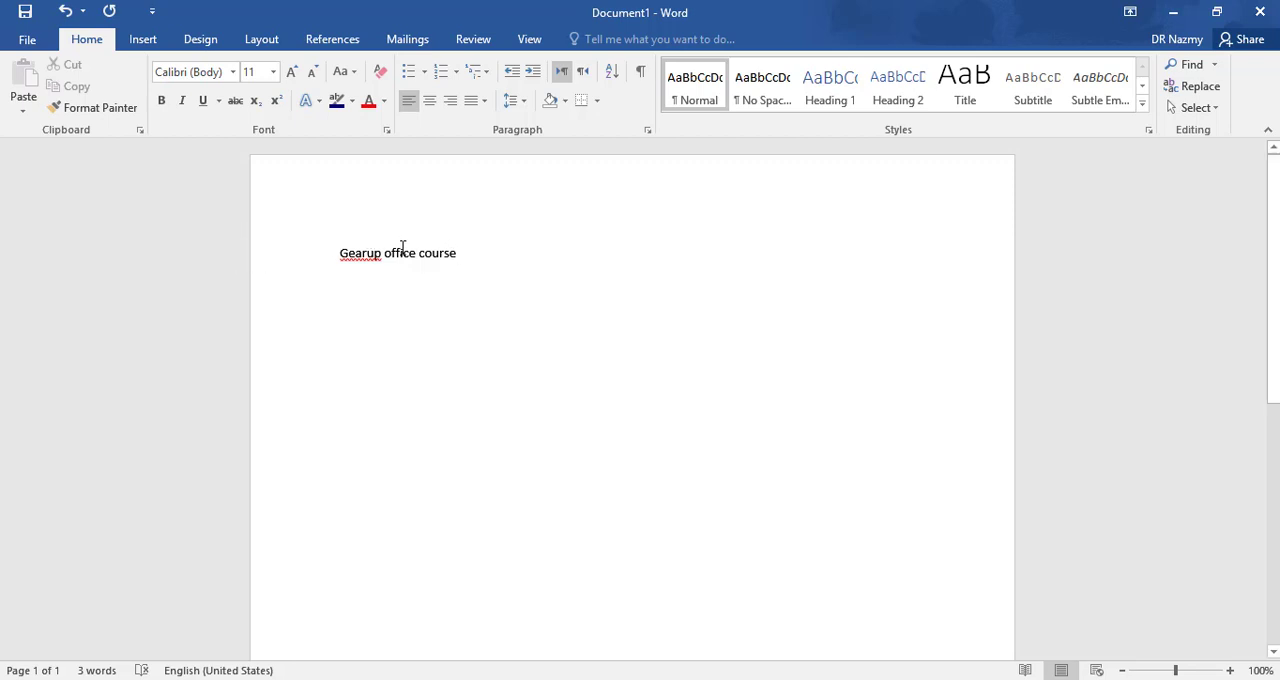
- Change the case of the course title line to Capitalize Each Word and remove the trailing space at its end
left_click_drag(330, 253, 471, 260)
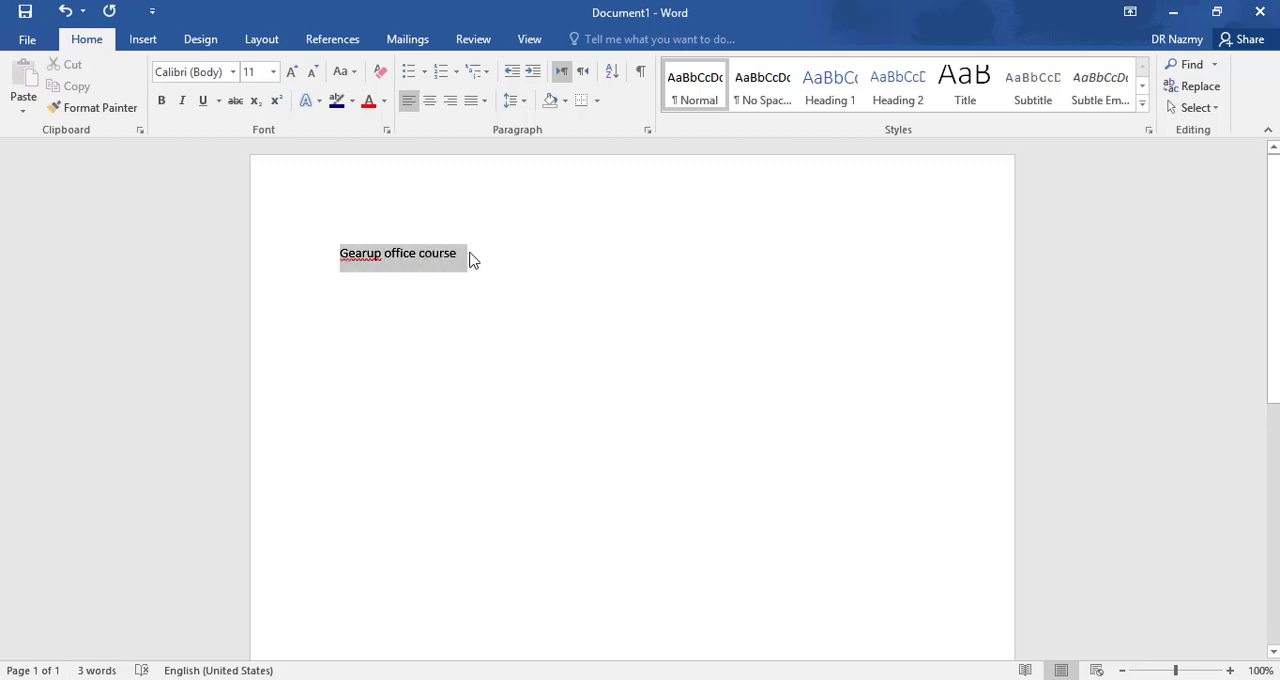
left_click(352, 76)
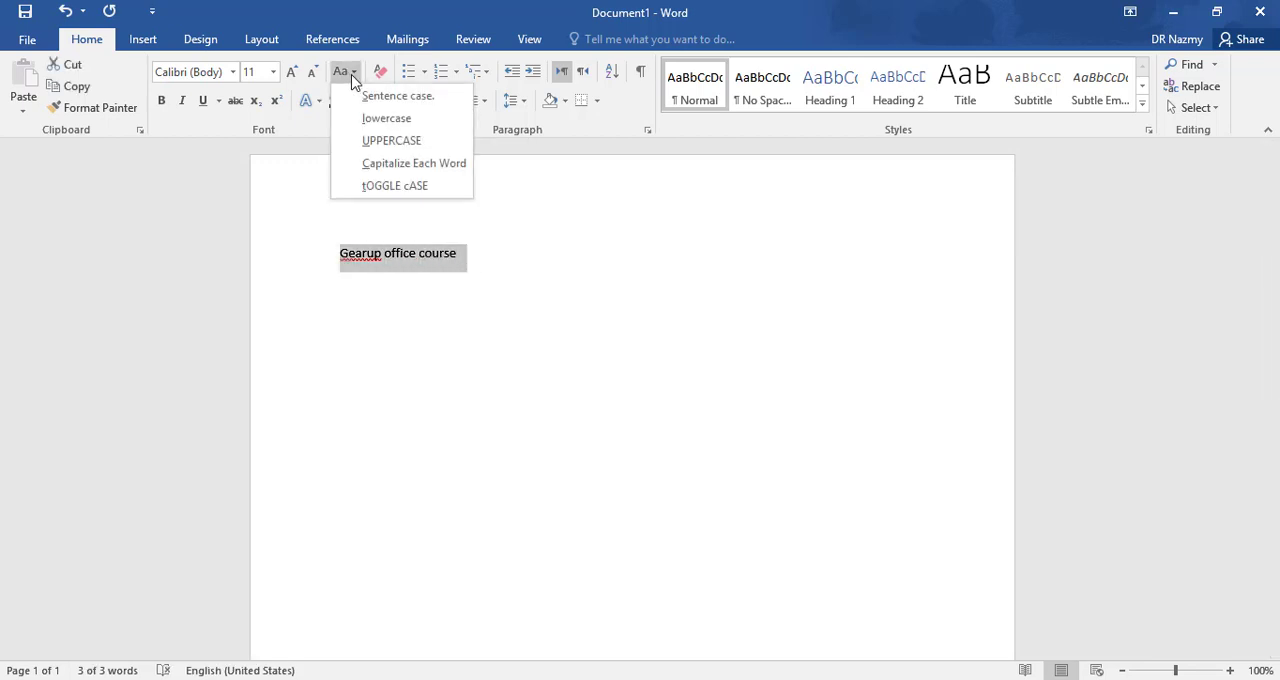
left_click(353, 76)
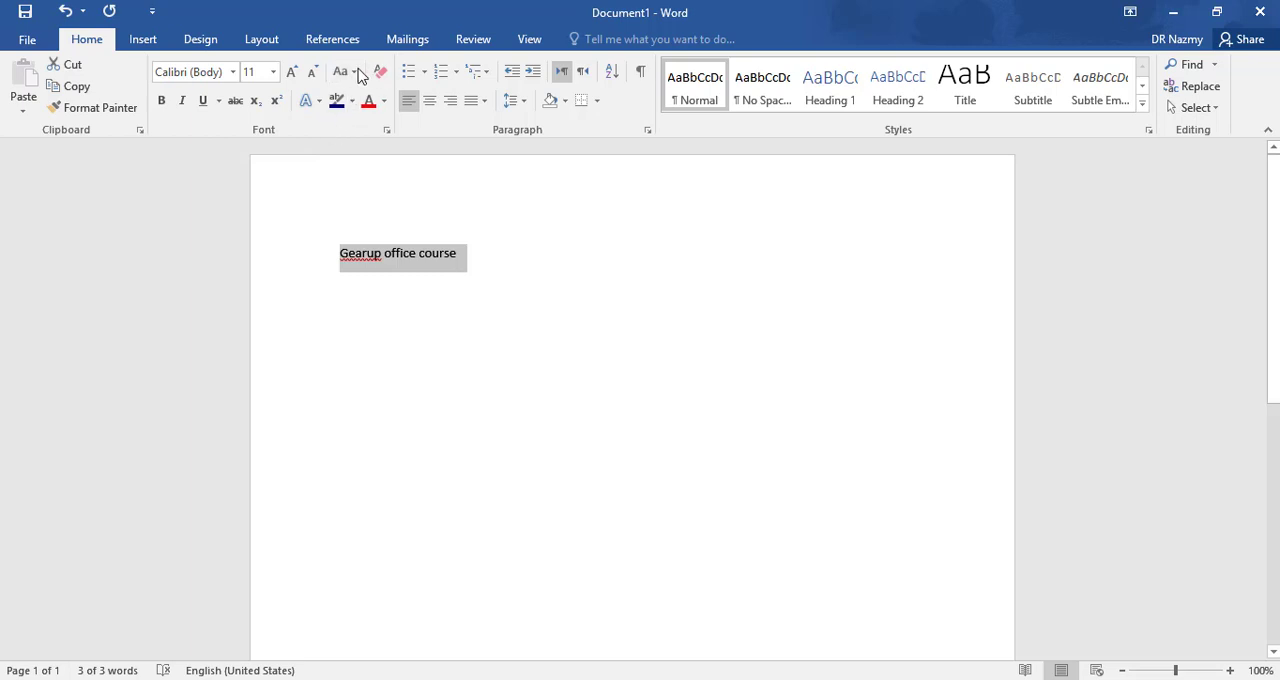
left_click(354, 72)
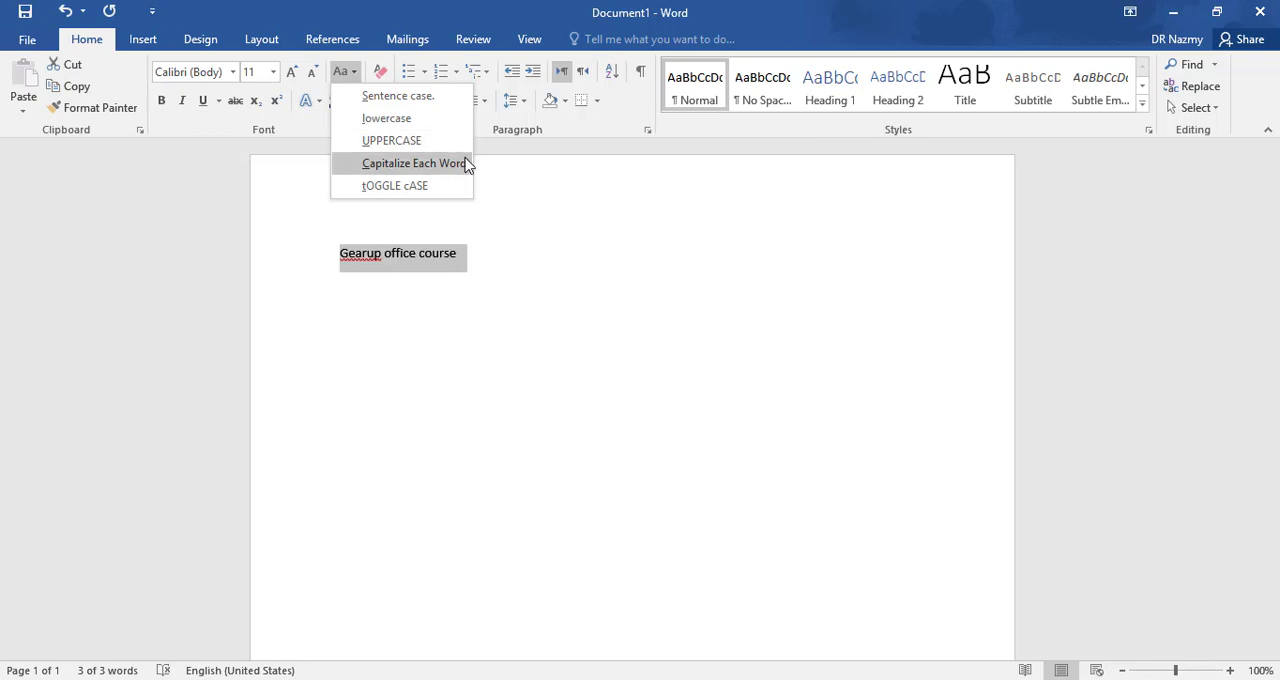
left_click(414, 163)
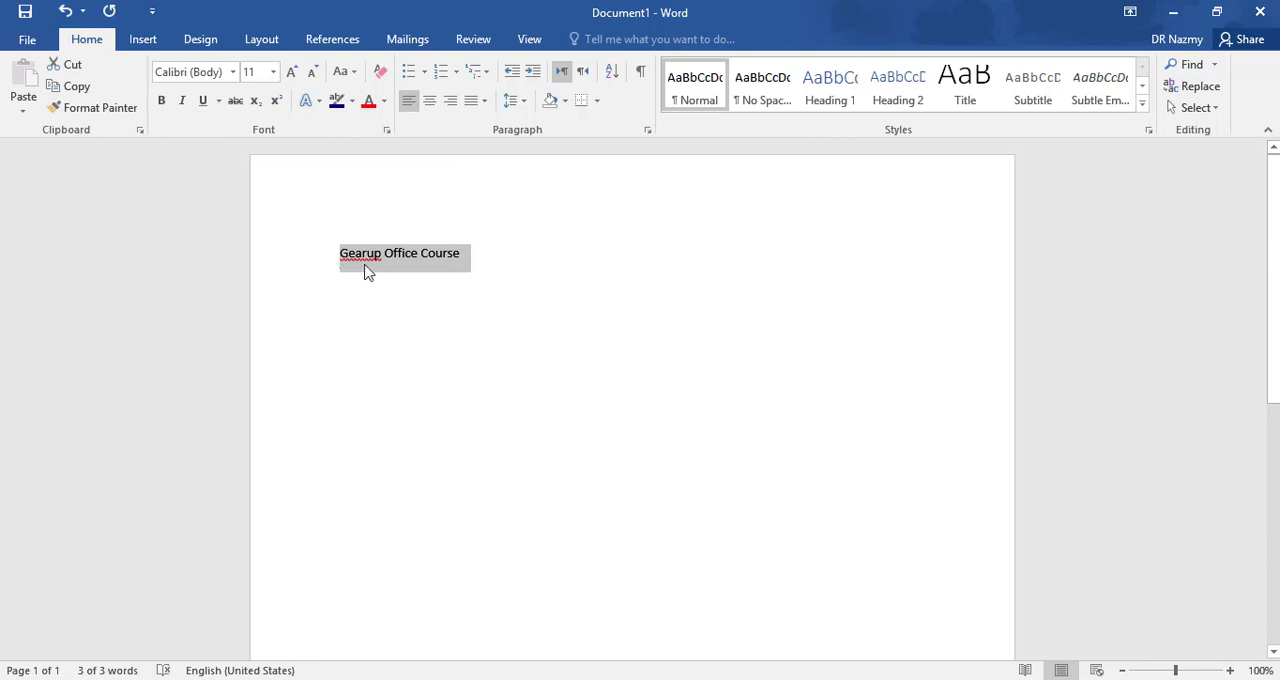
left_click(466, 259)
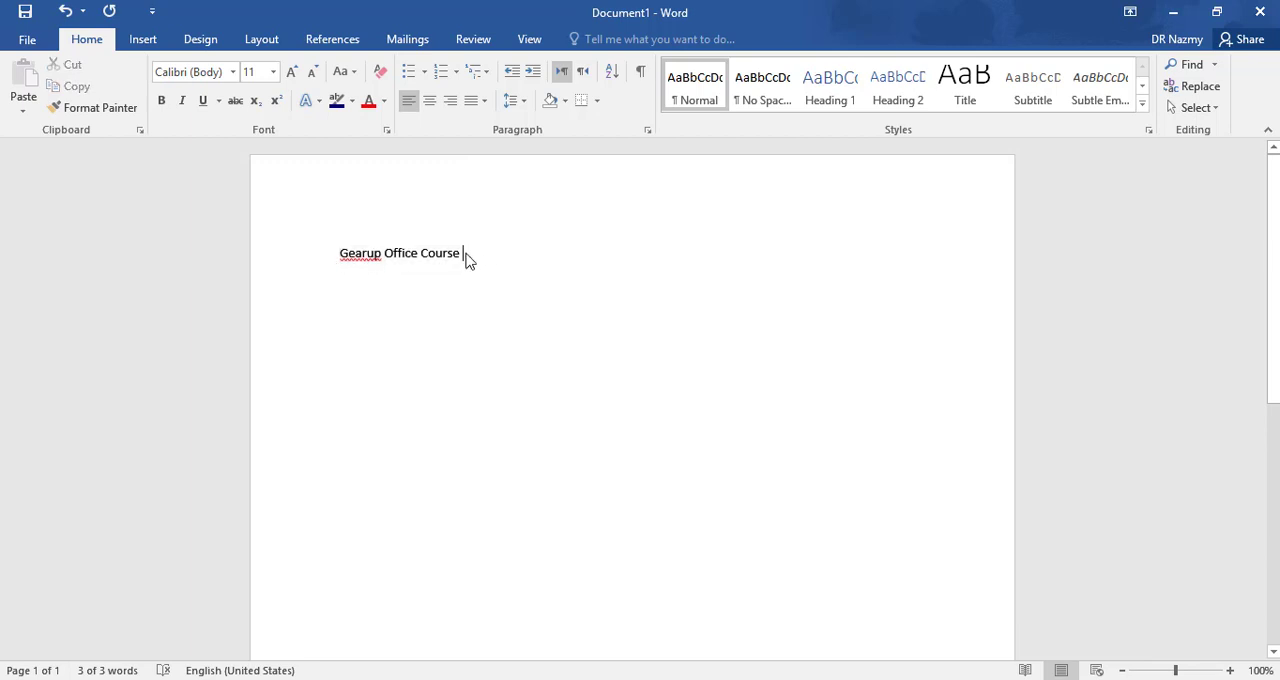
key("BackSpace")
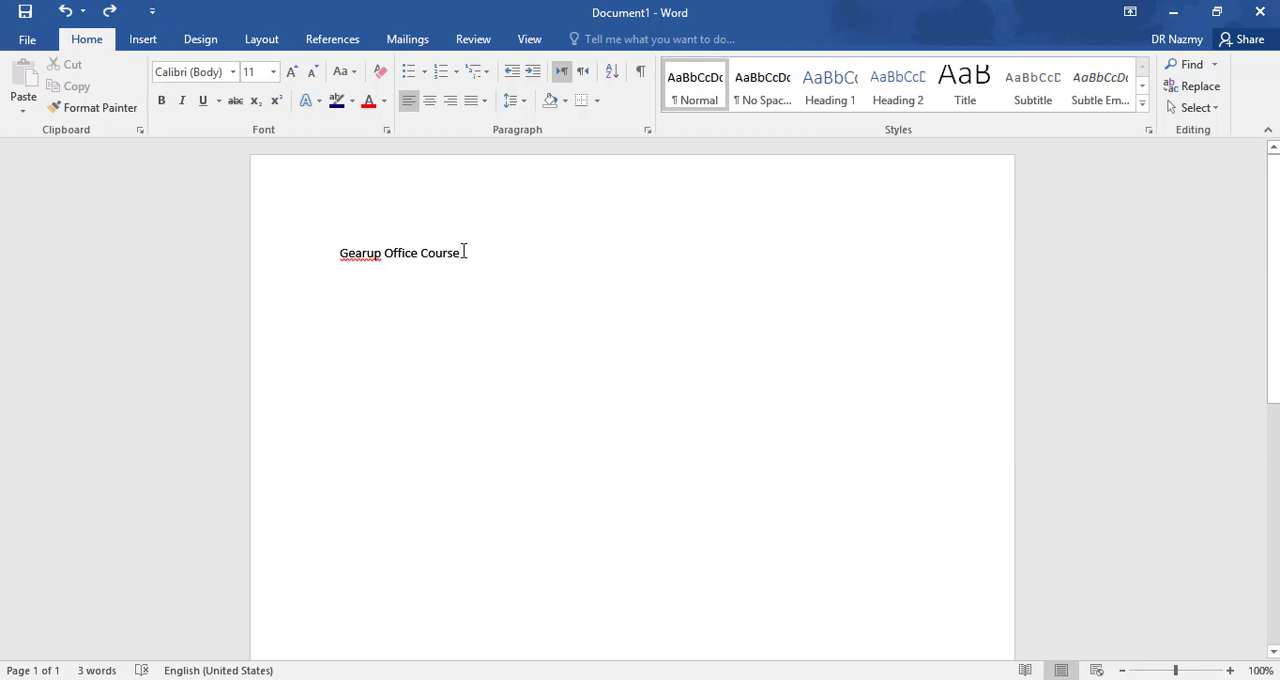
key("Return")
- Change only the letter "u" in "Gearup" to uppercase so the word reads "GearUp"
left_click_drag(367, 256, 374, 256)
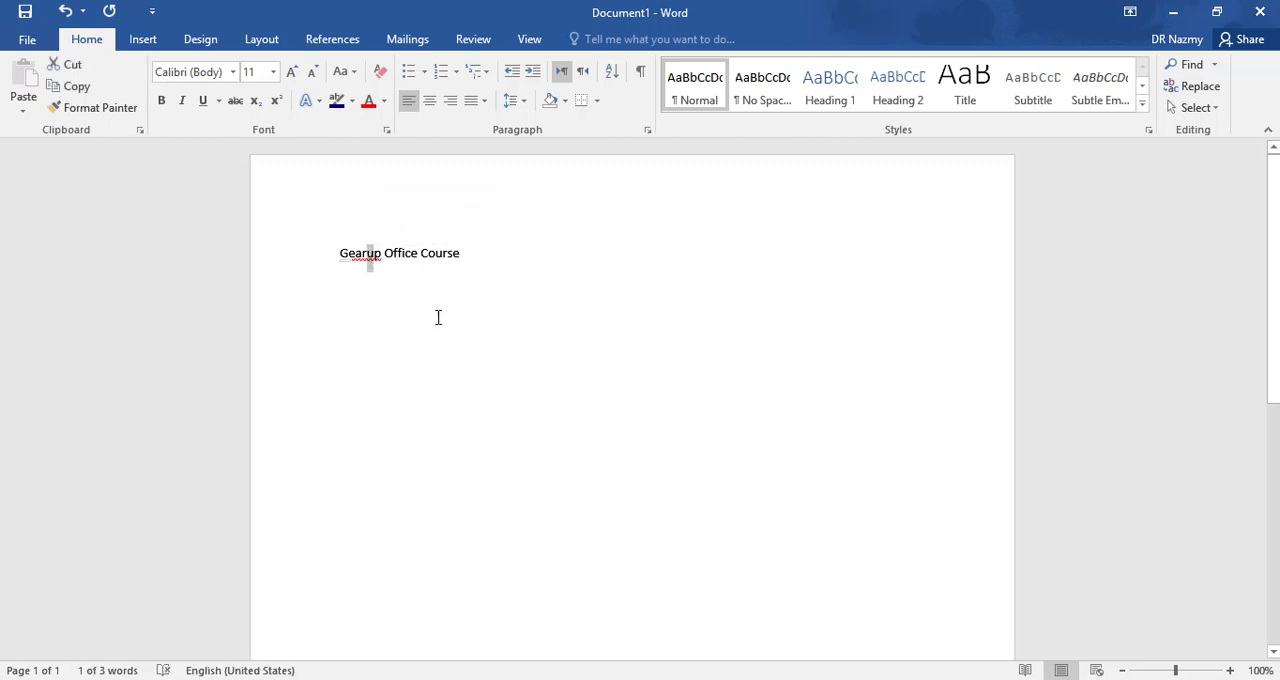
left_click(350, 71)
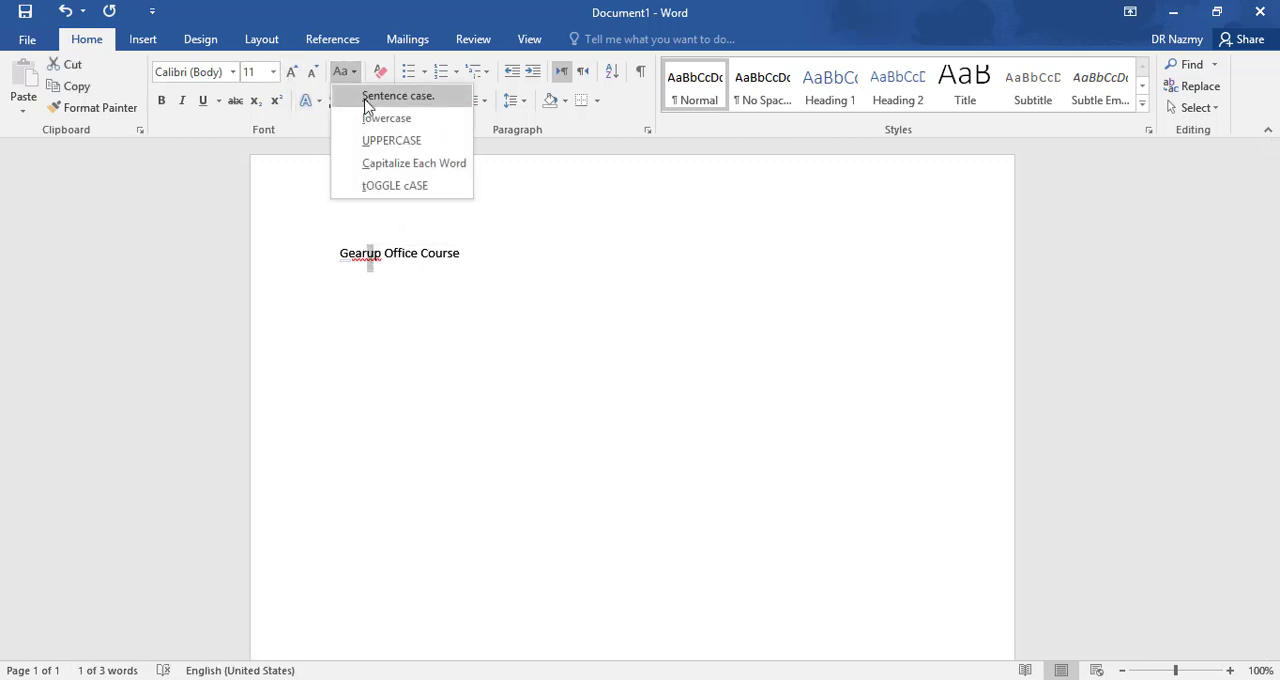
left_click(437, 142)
left_click(509, 259)
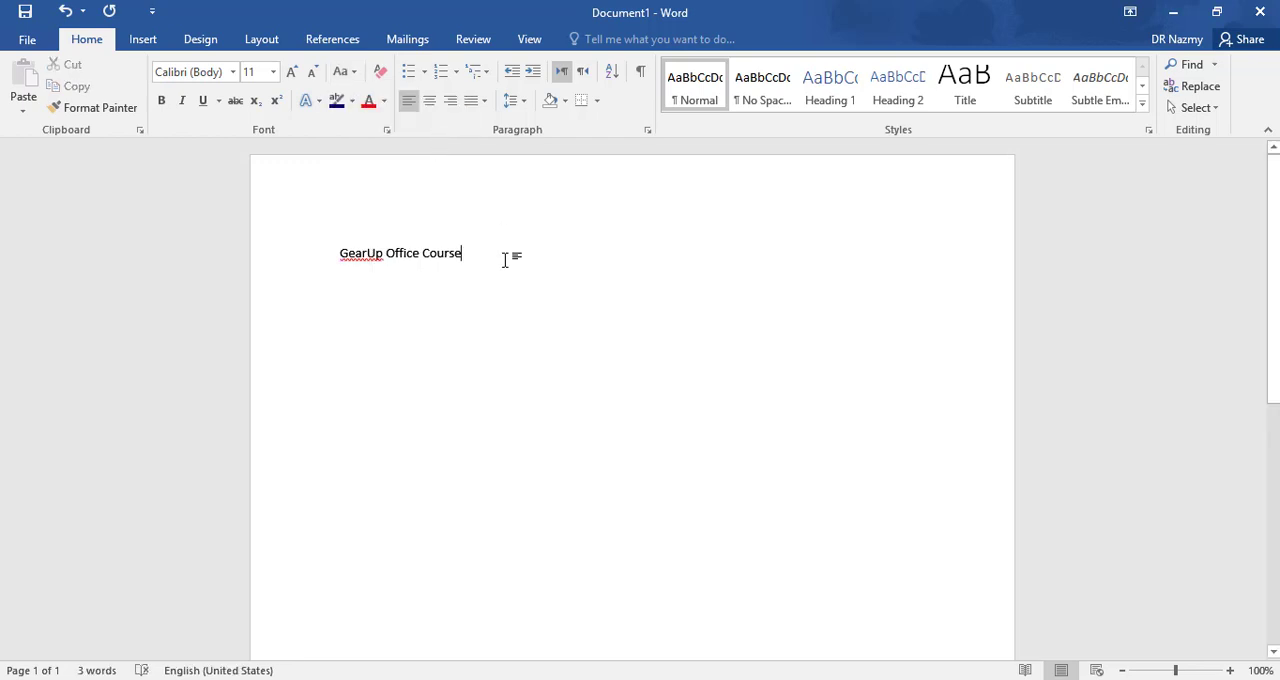
- Add a second line below the course title with the instructor's title and name in lowercase, without a space
key("Return")
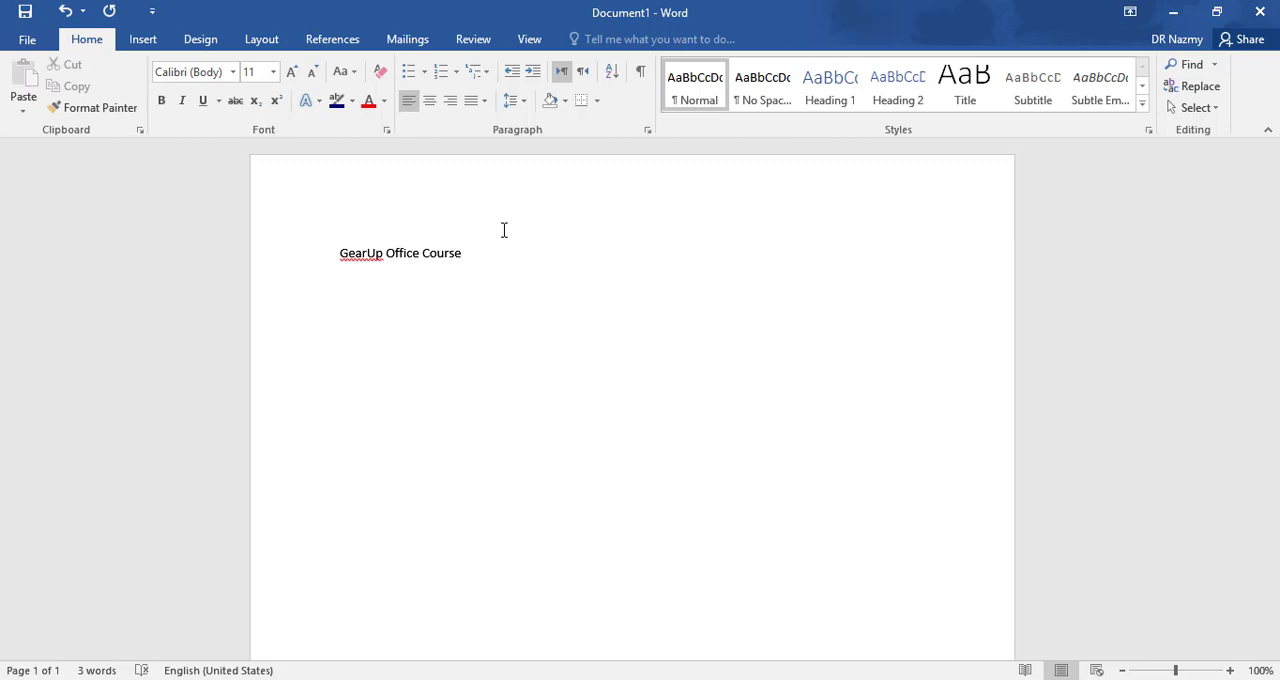
type("drnazmy")
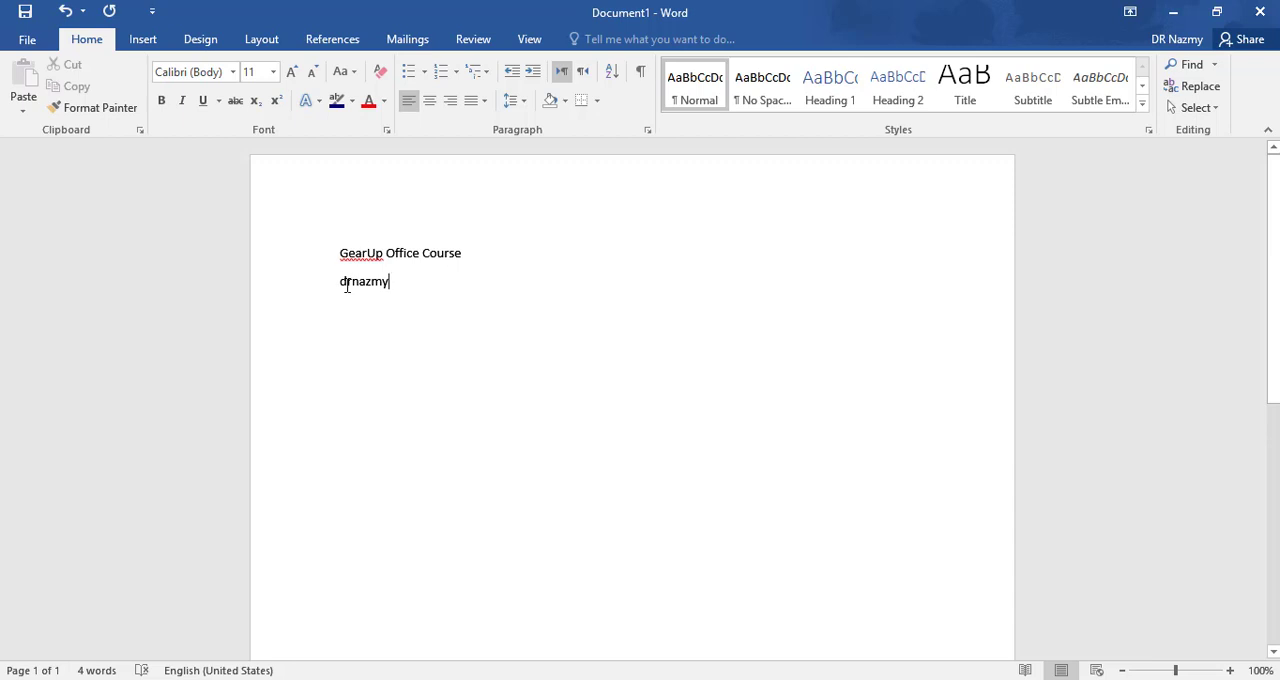
- Change the initial letters of the instructor's title and name to uppercase together
left_click_drag(347, 289, 340, 288)
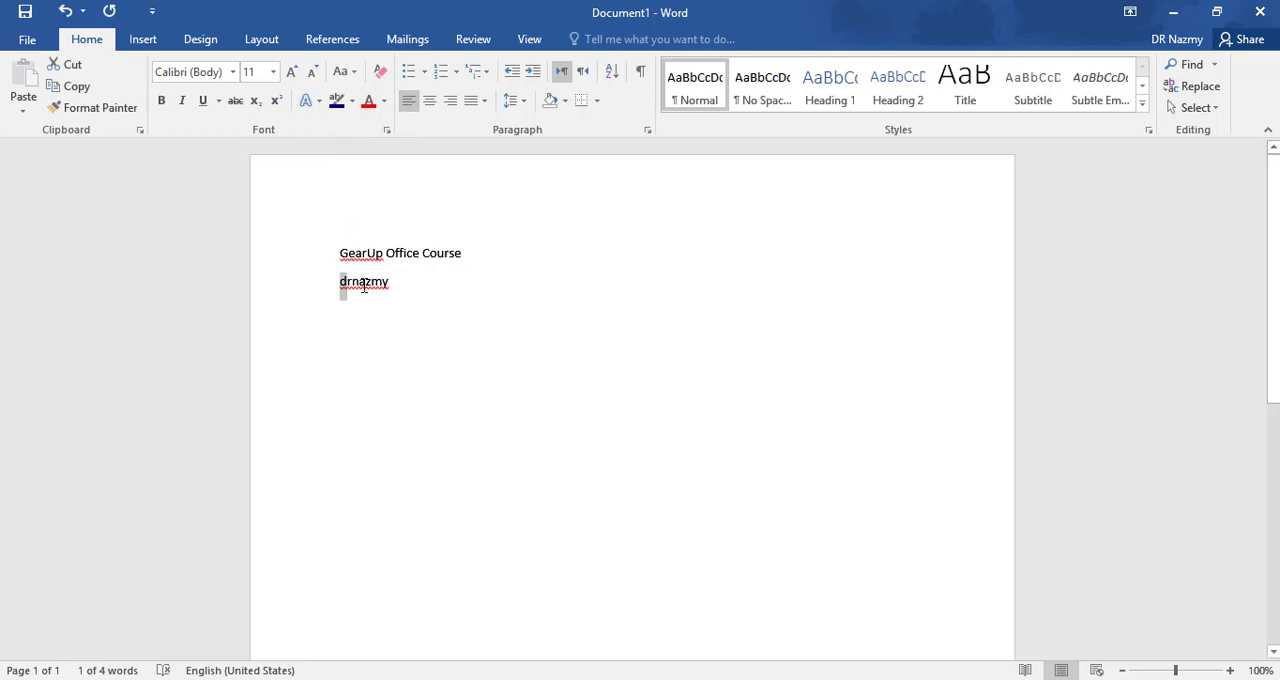
left_click_drag(360, 285, 353, 285)
left_click(349, 80)
left_click(415, 139)
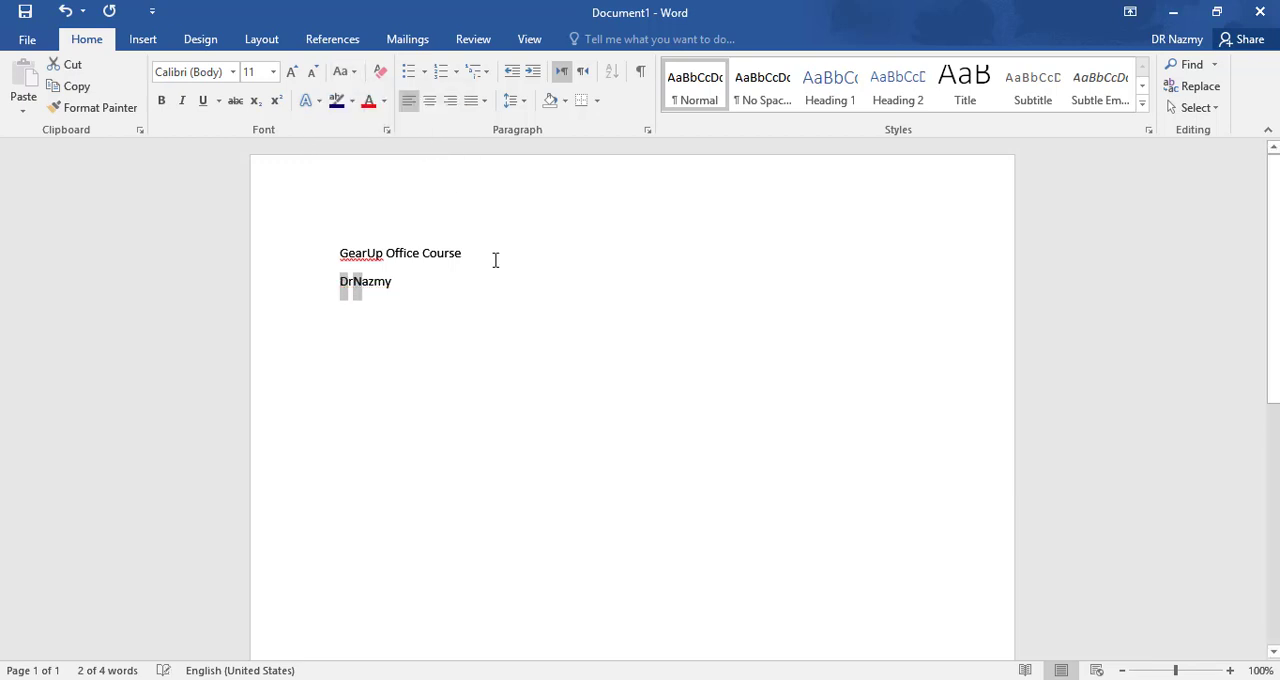
left_click(404, 278)
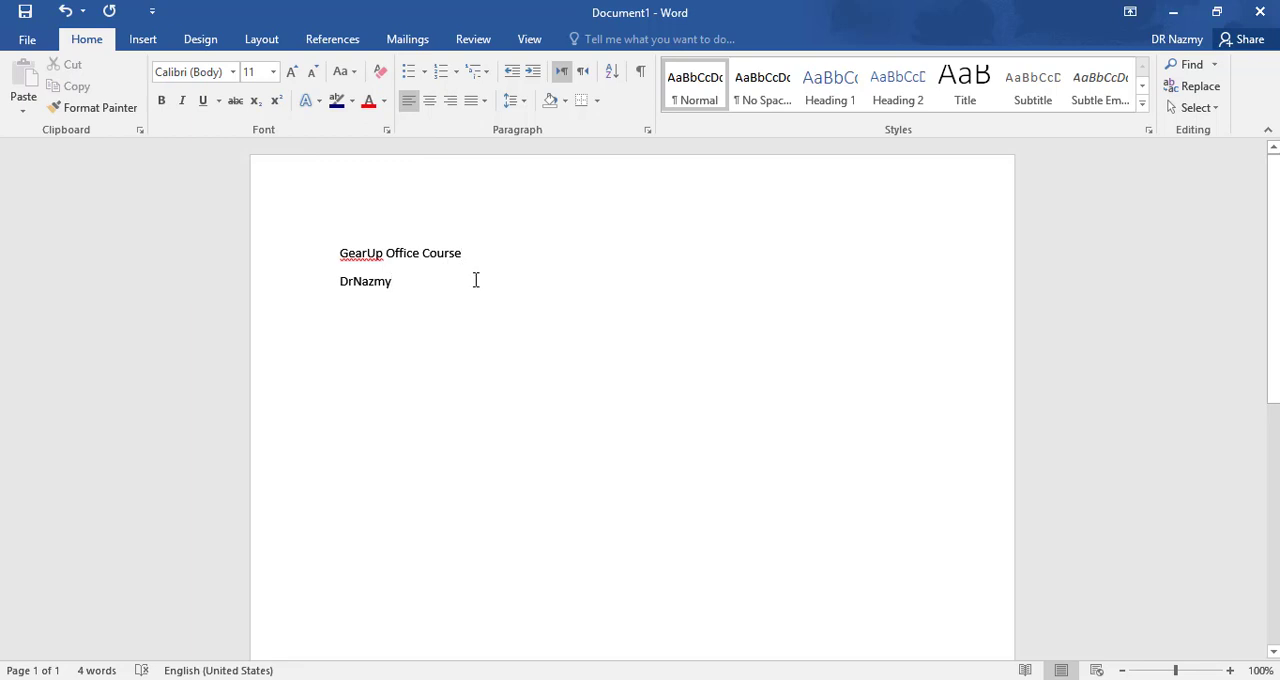
- Set the font size of the "GearUp Office Course" line to 48
left_click_drag(464, 253, 321, 256)
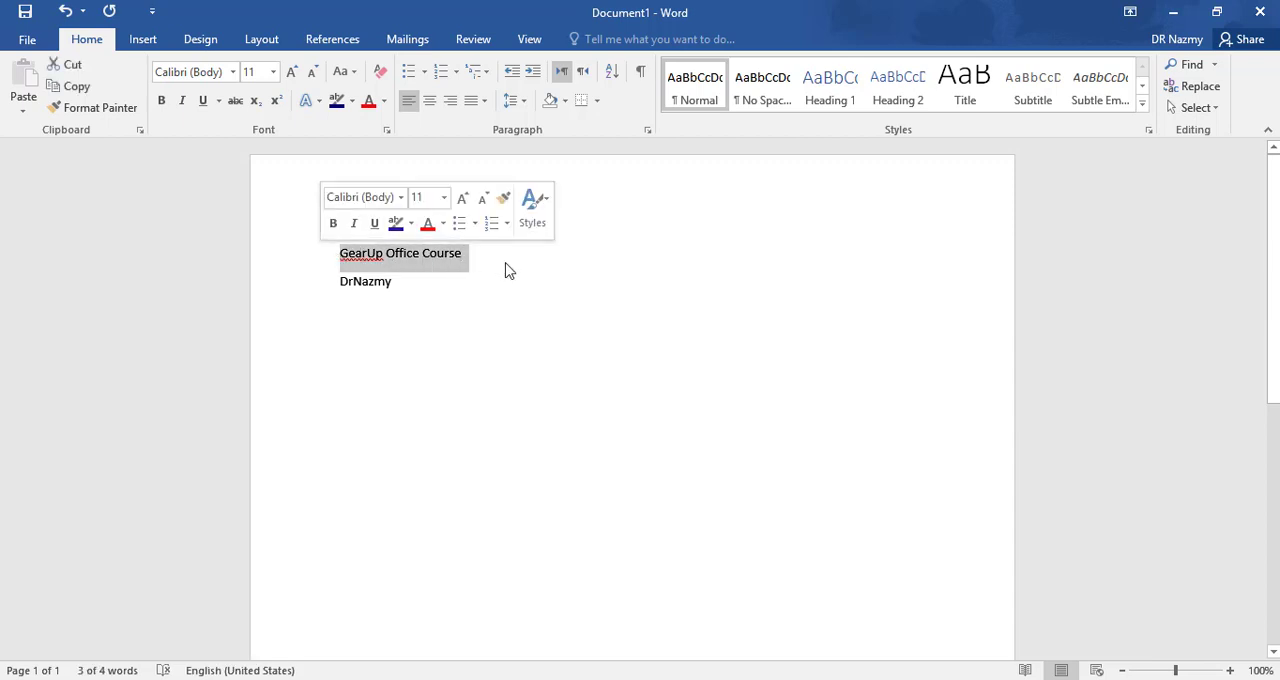
left_click(275, 72)
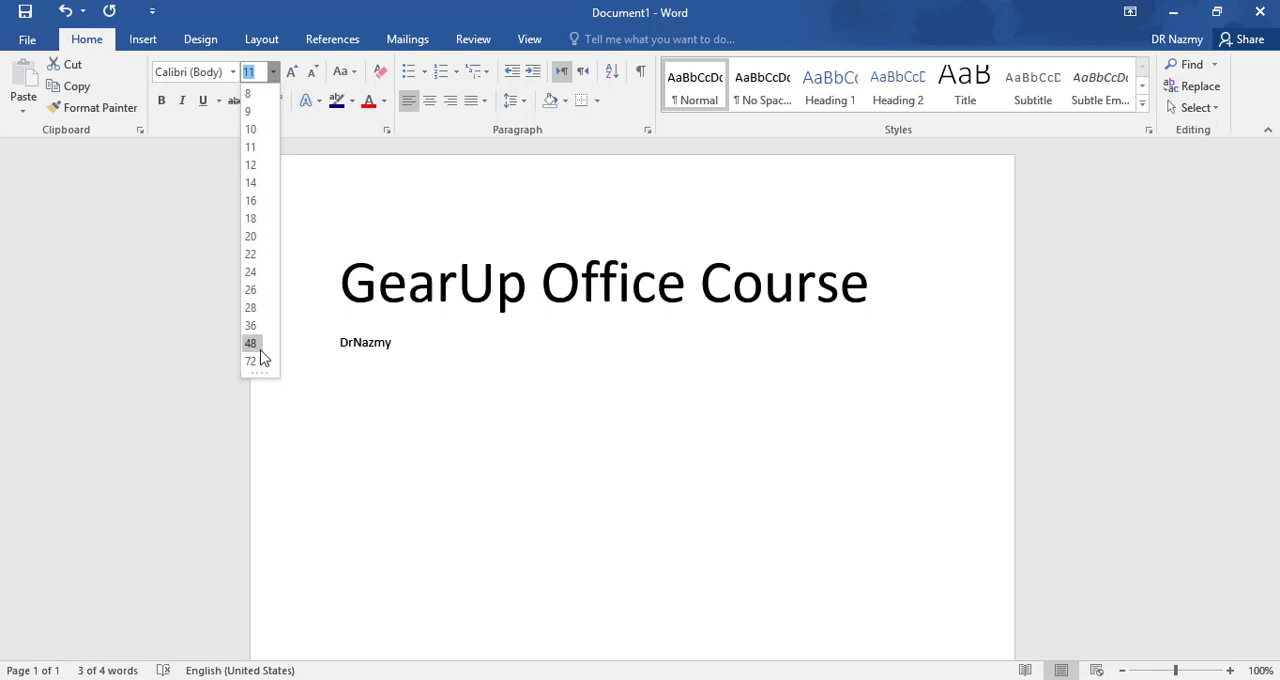
key("Escape")
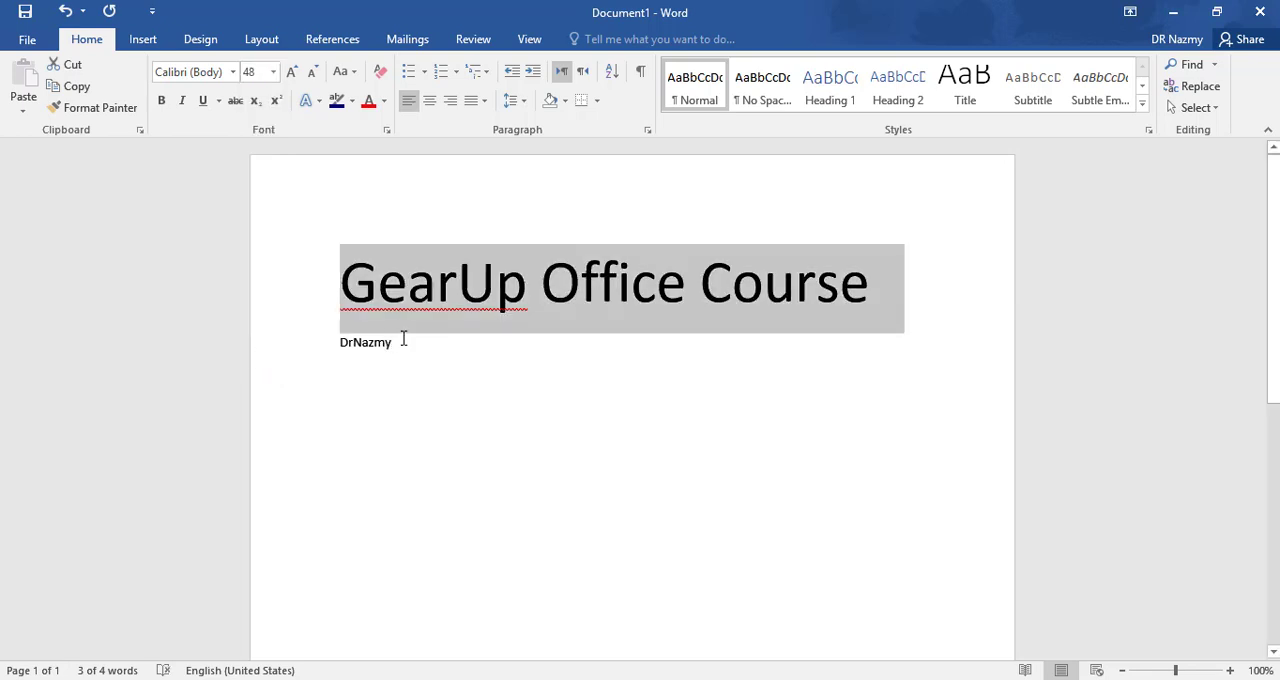
- Set the font size of the instructor's name line to 28
left_click(404, 335)
left_click_drag(405, 343, 323, 343)
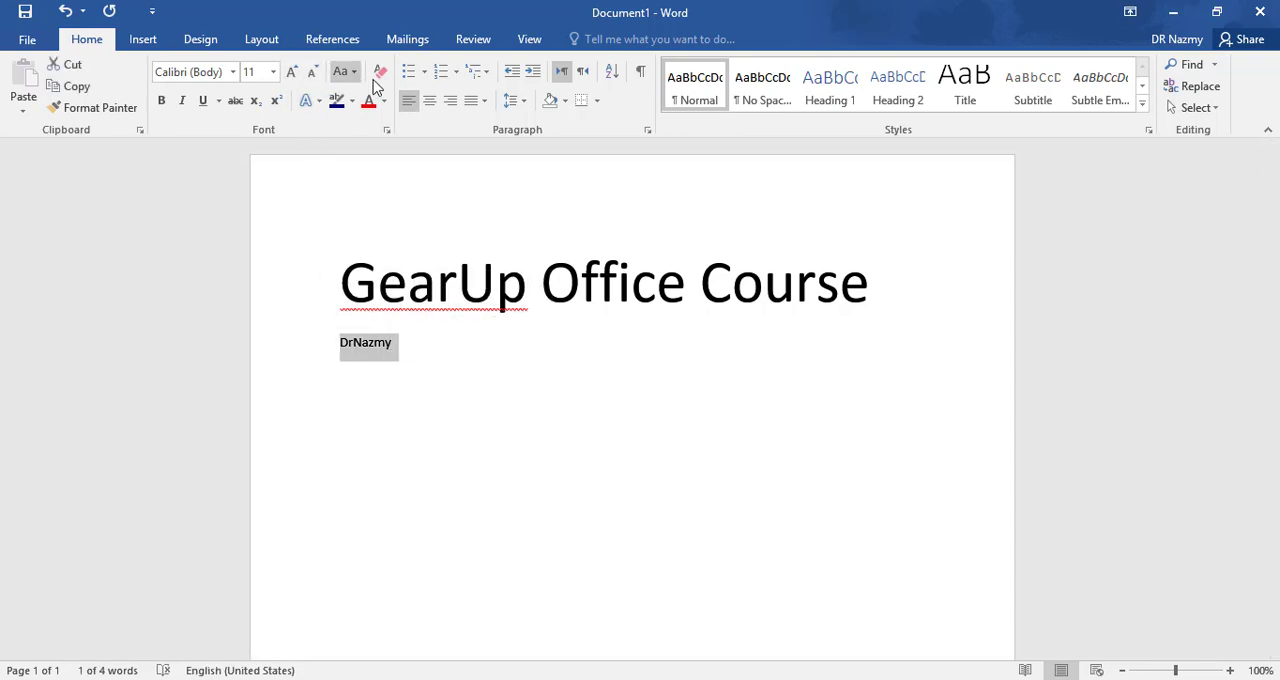
left_click(273, 72)
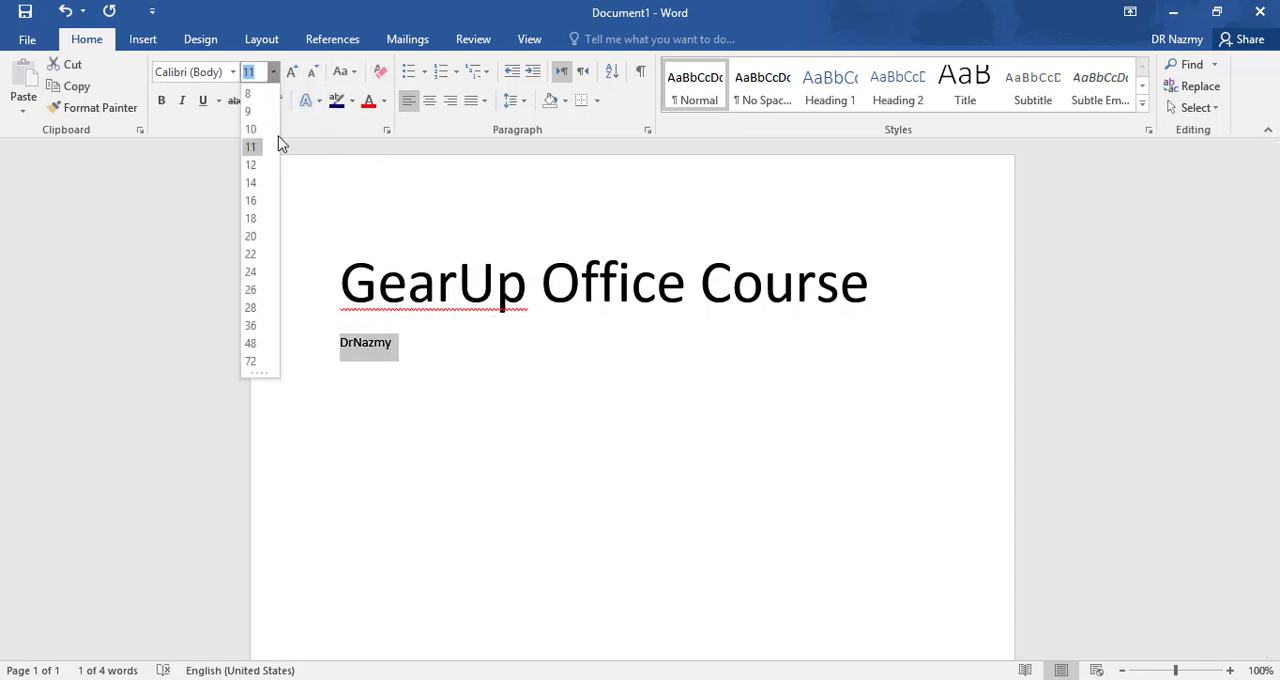
left_click(250, 308)
left_click(654, 357)
scroll(650, 338, "down", 3)
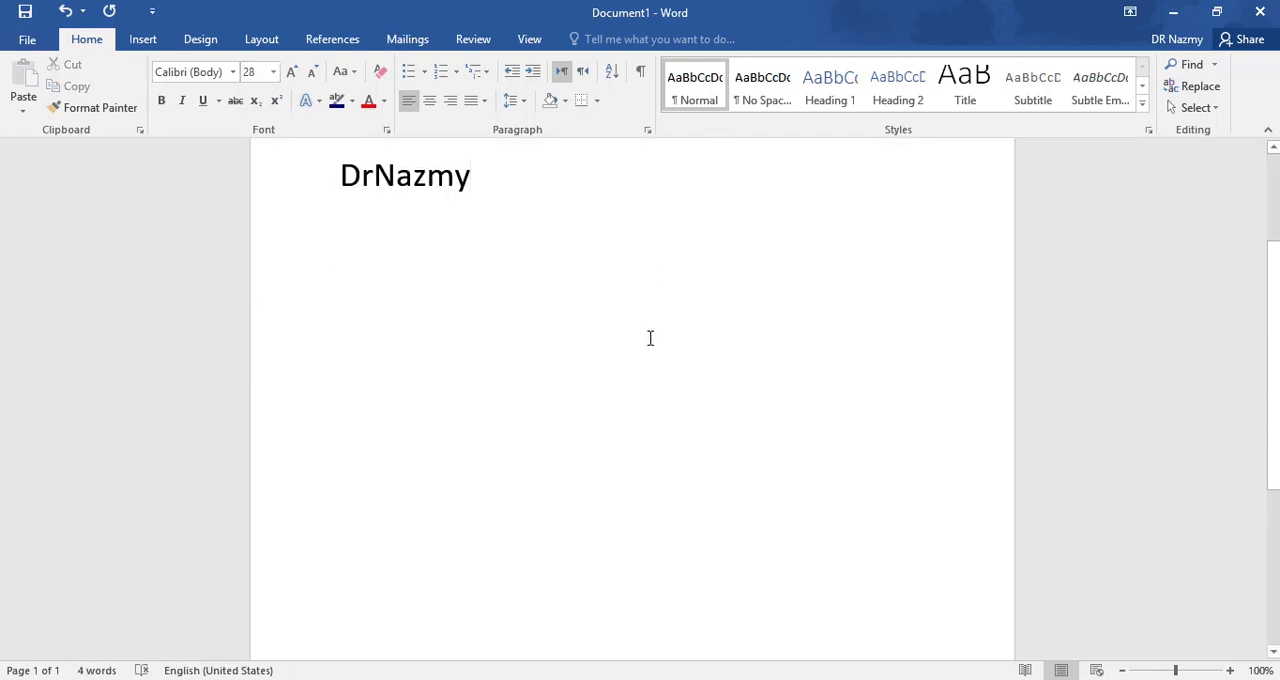
scroll(648, 339, "up", 3)
- Try right, centre and left alignment on the instructor's name line and settle on right alignment
double_click(376, 358)
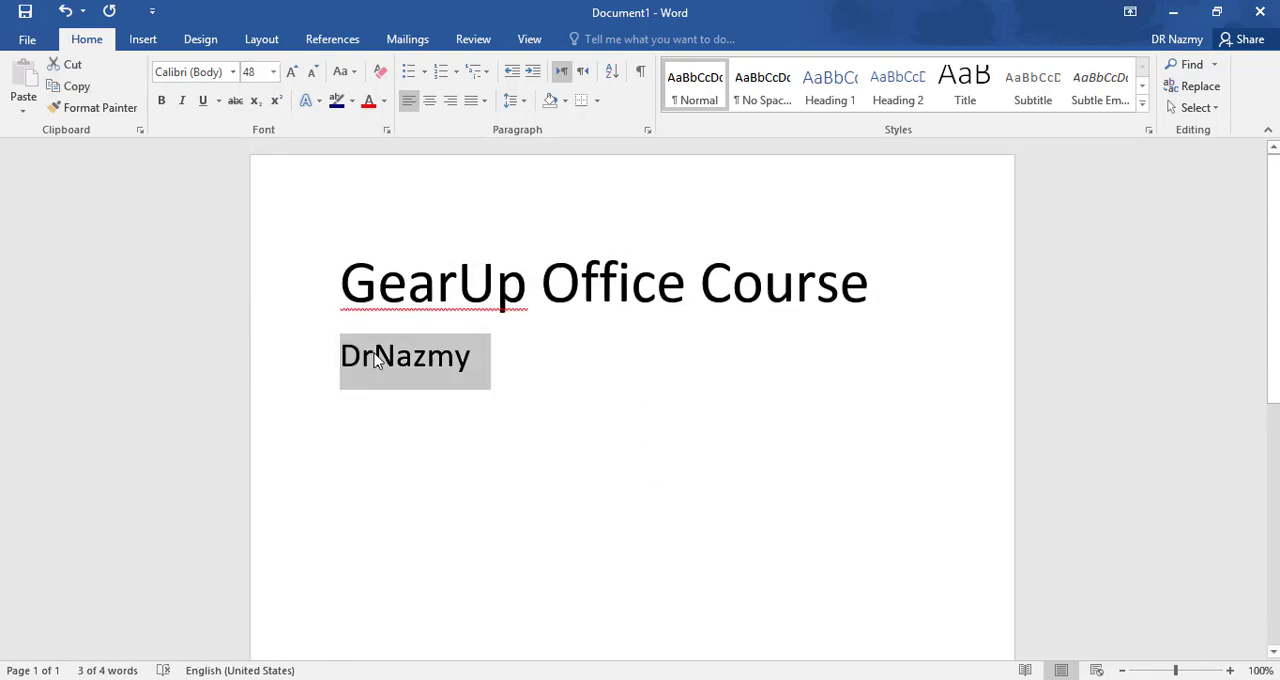
left_click(452, 102)
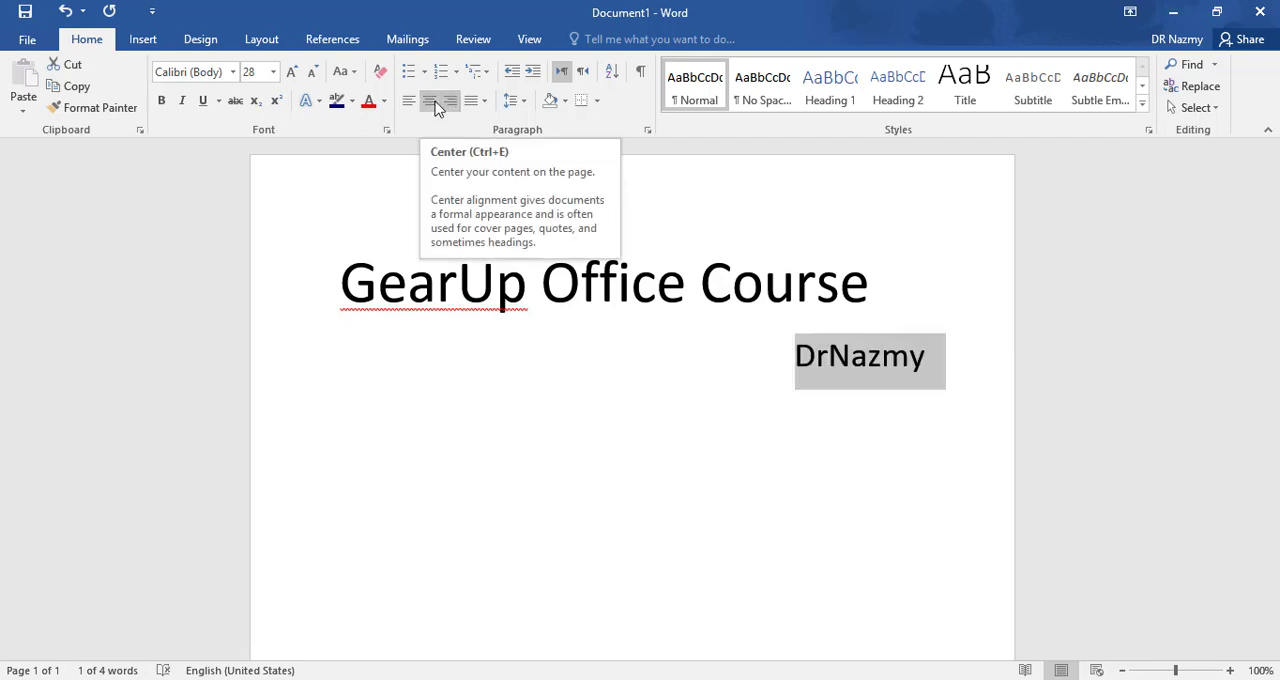
left_click(430, 102)
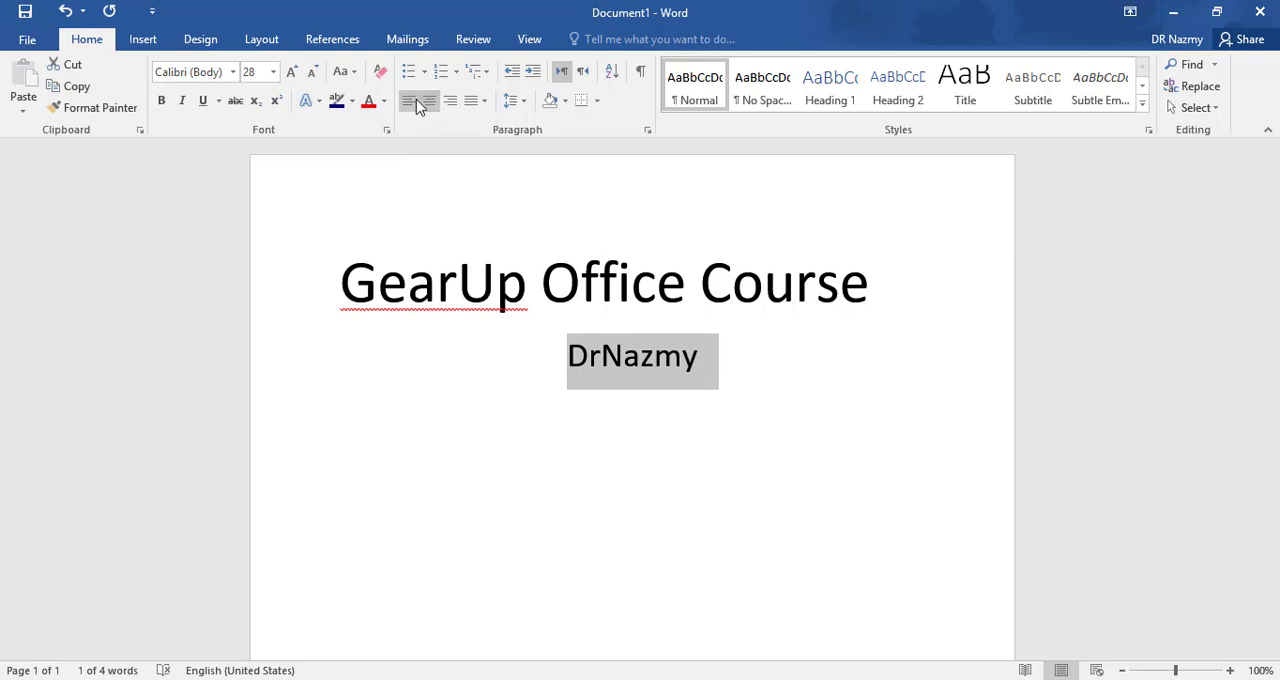
left_click(416, 101)
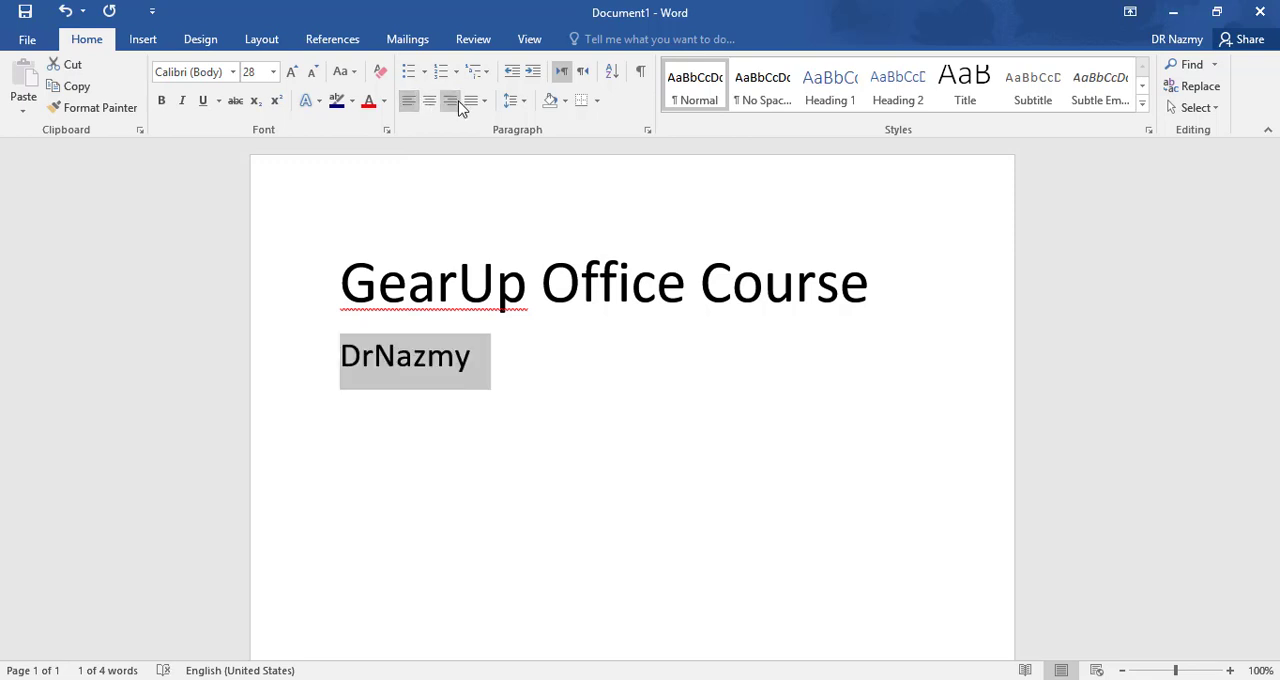
left_click(451, 102)
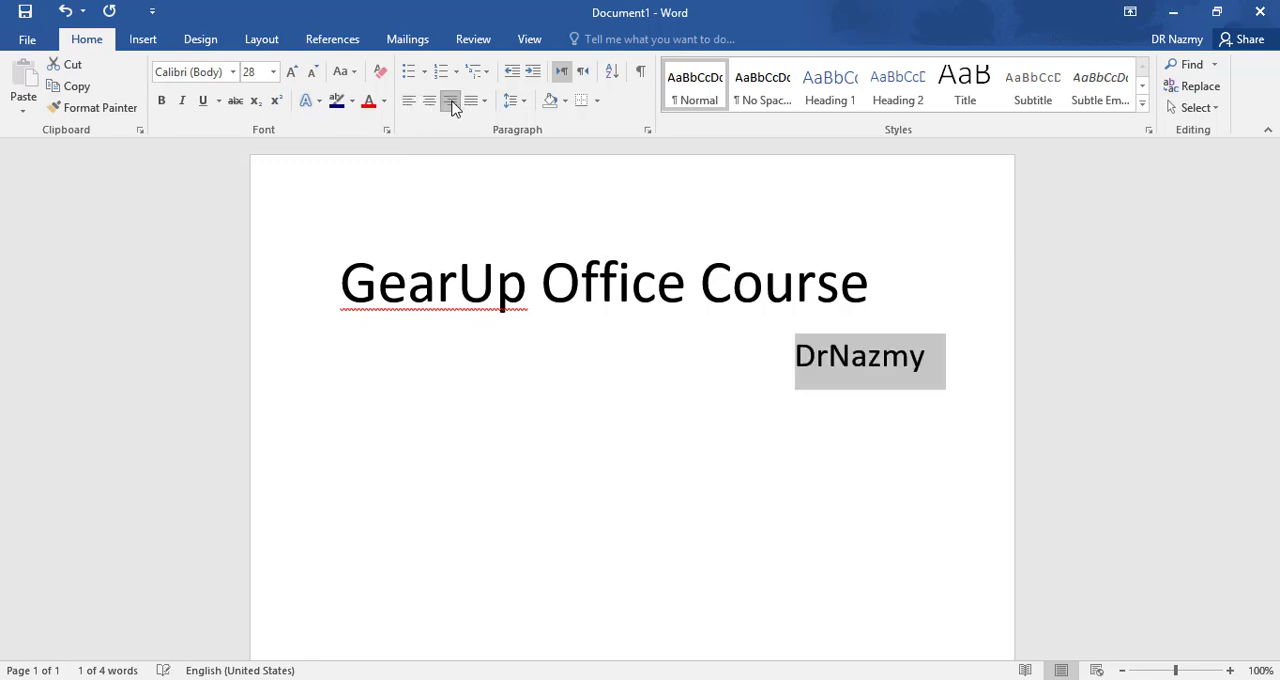
- Add a period at the end of the instructor's name and start a new paragraph below it
left_click(930, 376)
type(".")
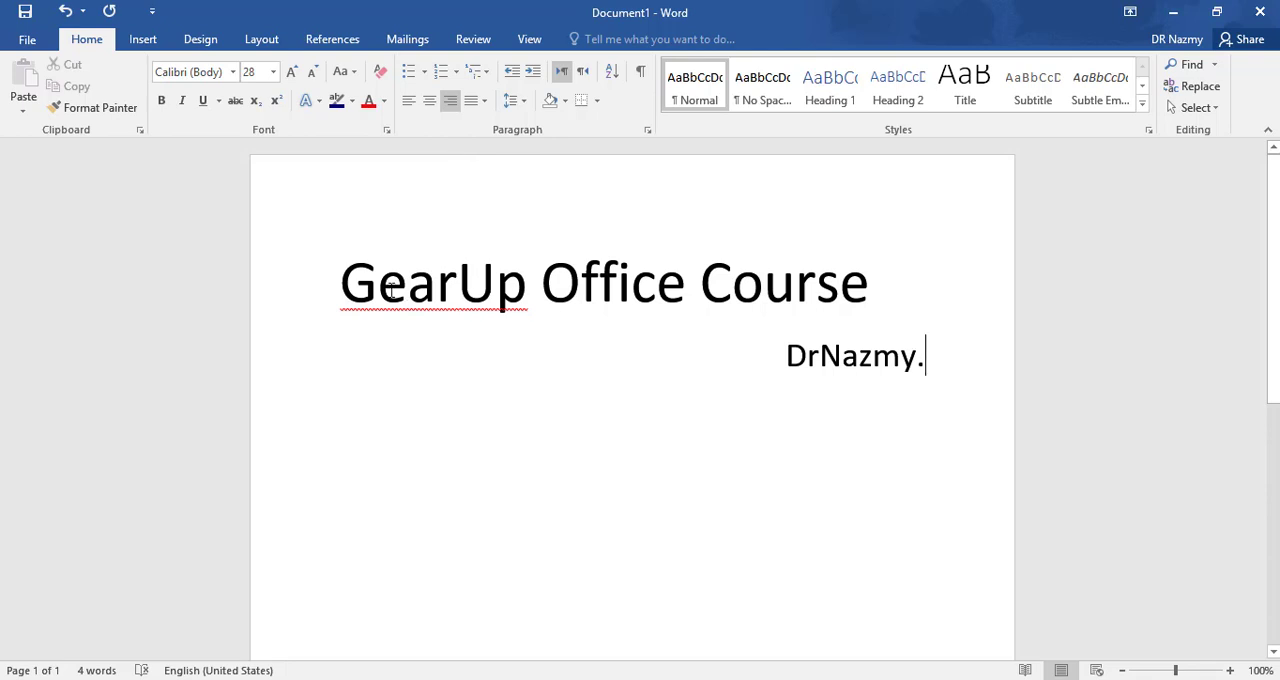
scroll(494, 311, "down", 1)
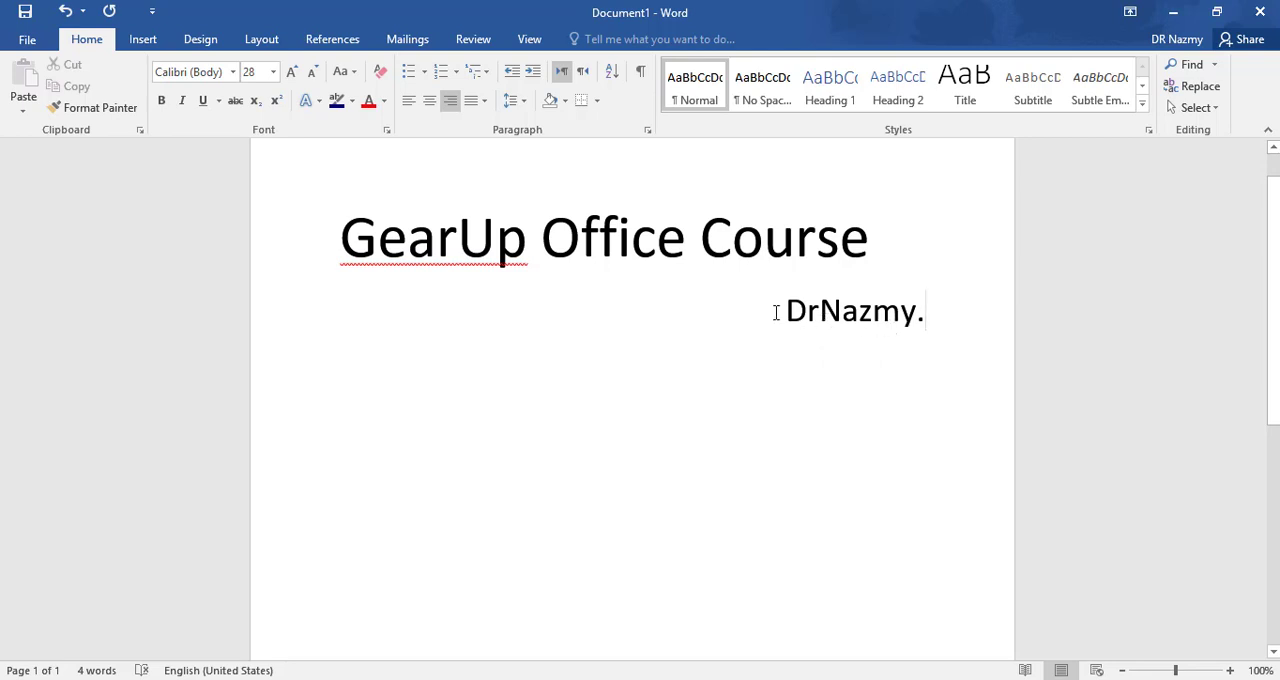
key("Return")
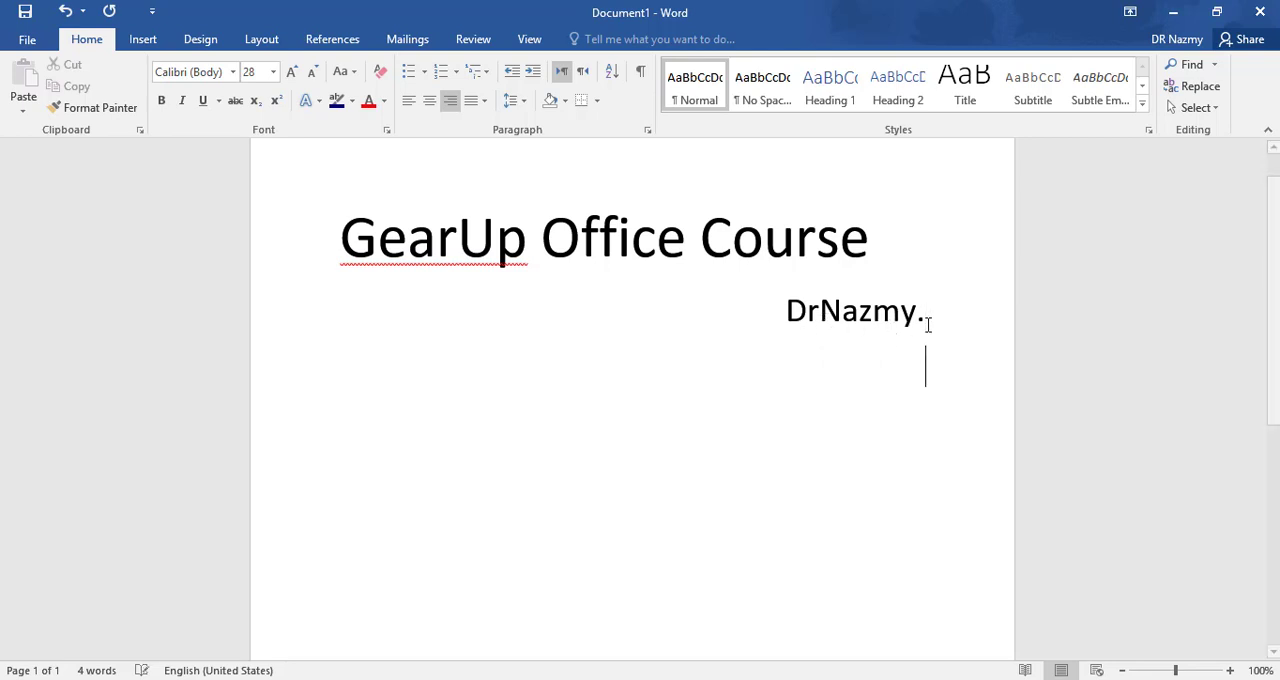
- Left-align the empty paragraph below the instructor's name line and insert a blank page there
left_click(409, 101)
left_click(139, 39)
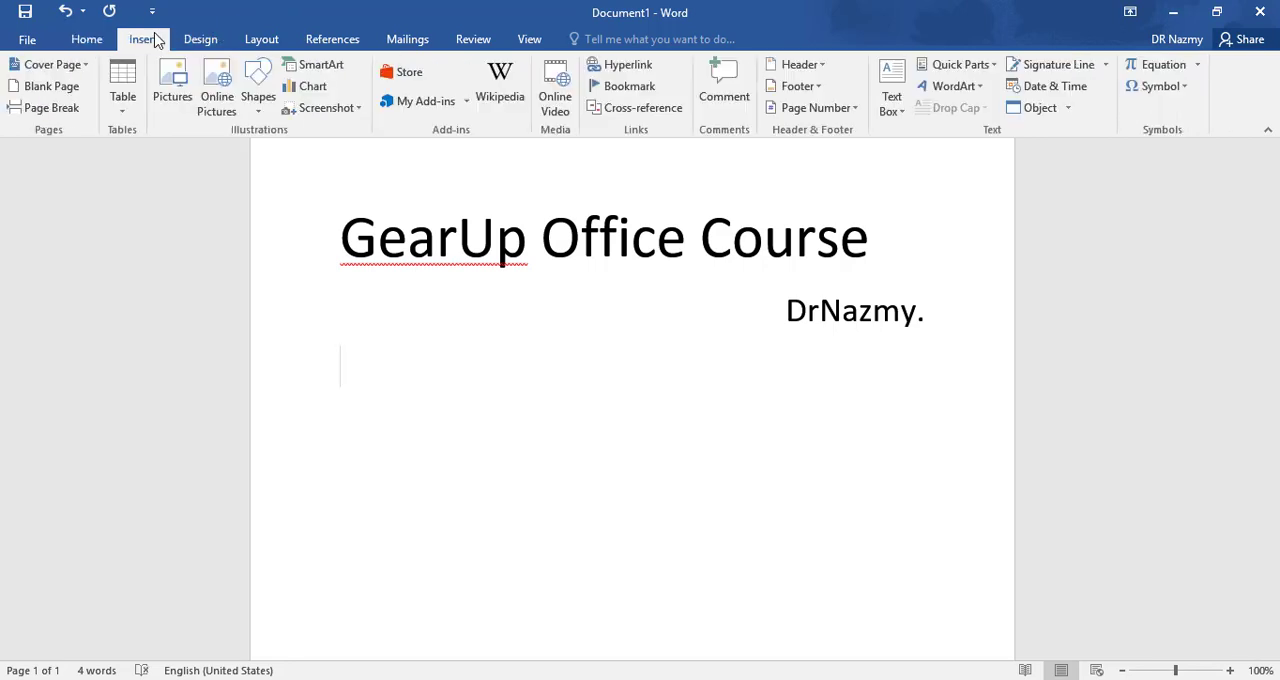
left_click(78, 90)
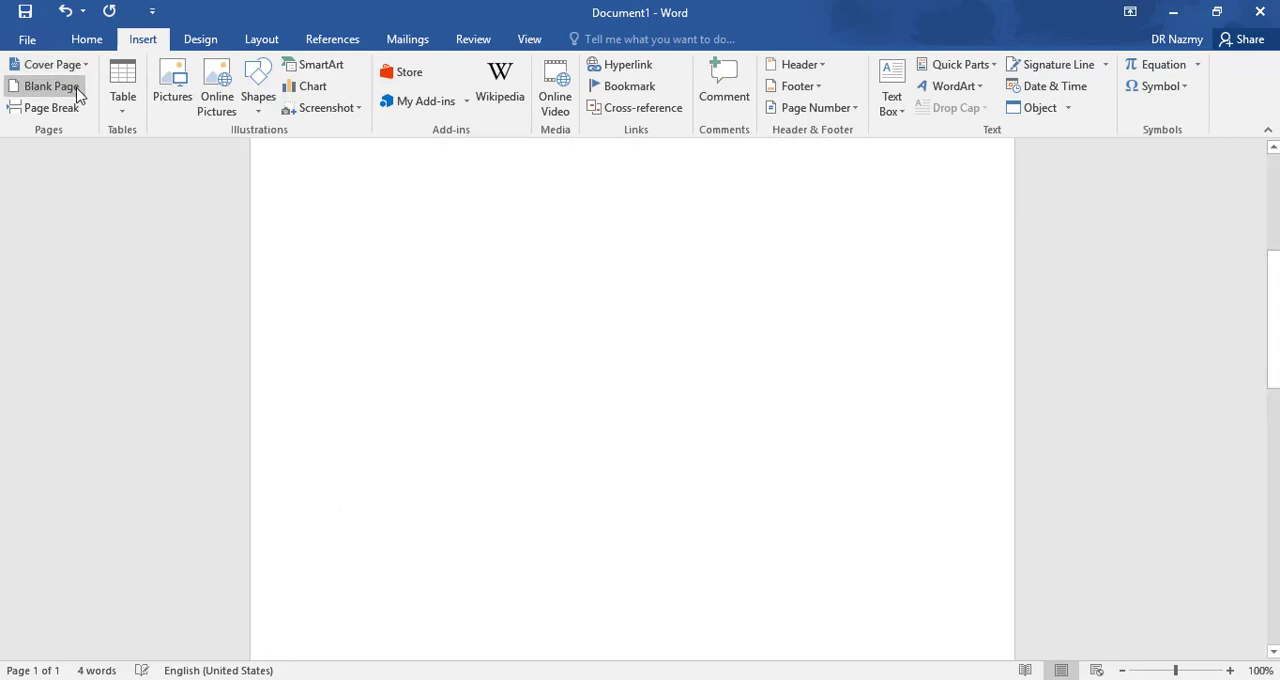
scroll(579, 302, "up", 10)
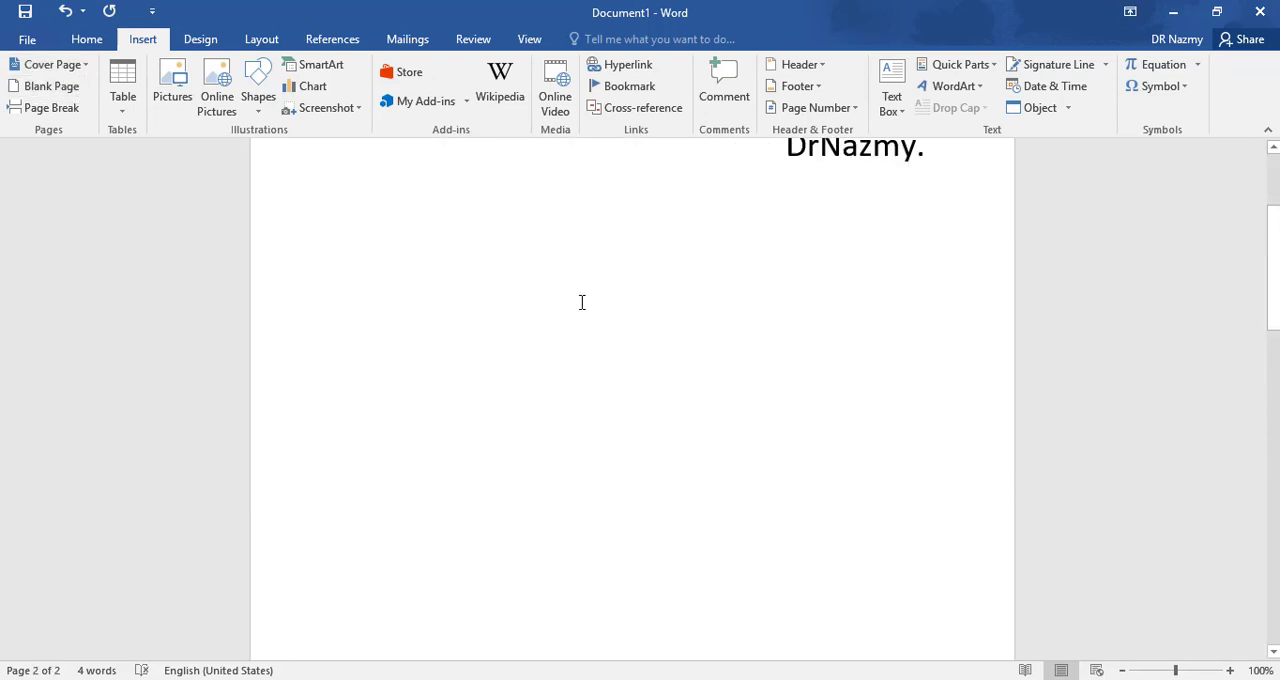
- Try inserting a blank page before the "GearUp Office Course" title, then undo it
left_click(345, 262)
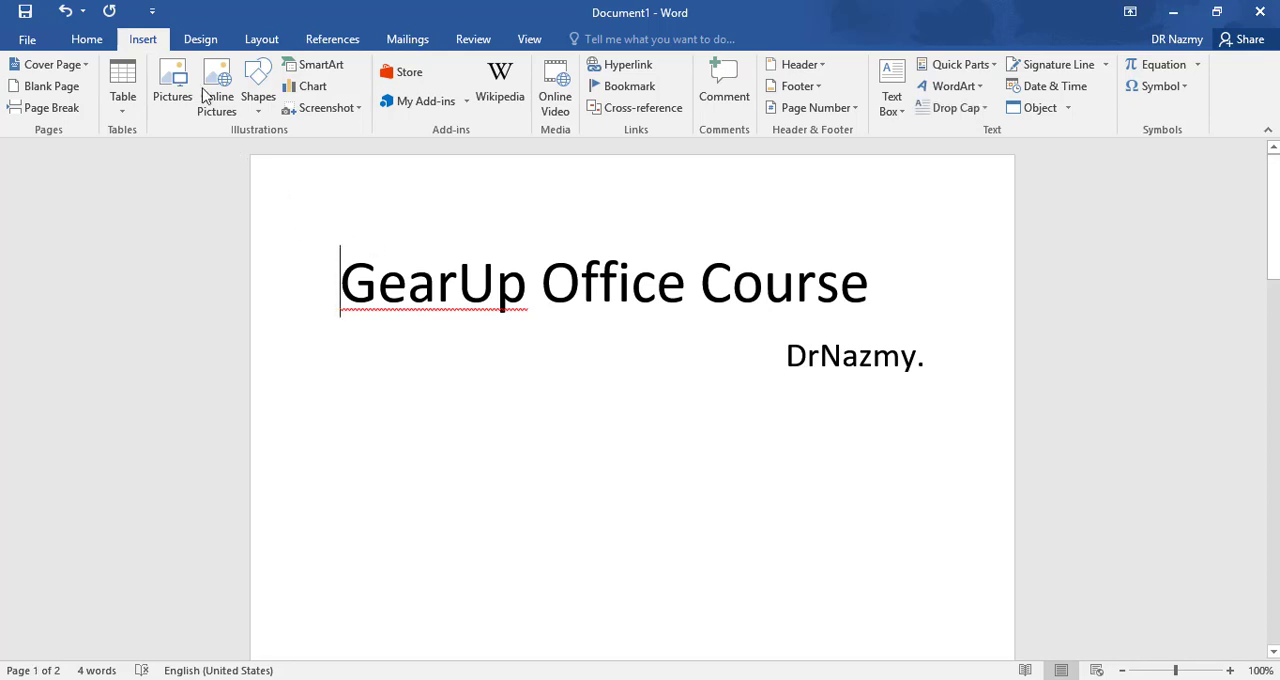
left_click(60, 85)
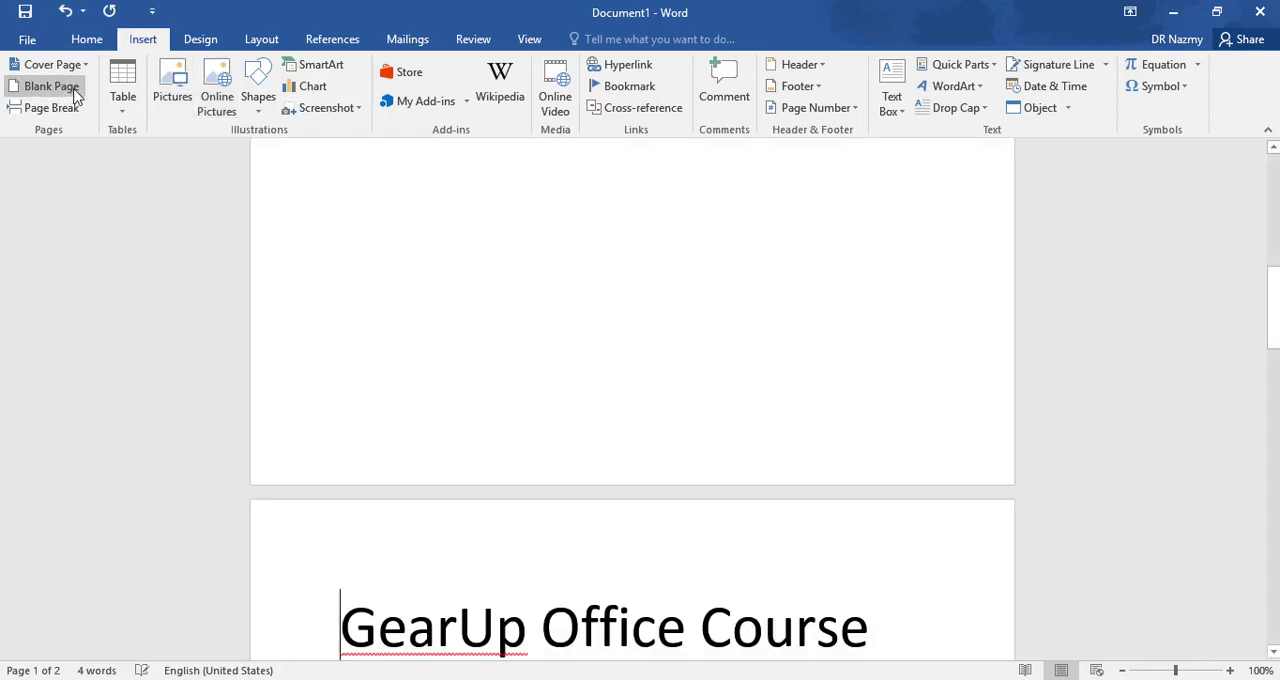
scroll(551, 338, "up", 2)
scroll(549, 345, "up", 5)
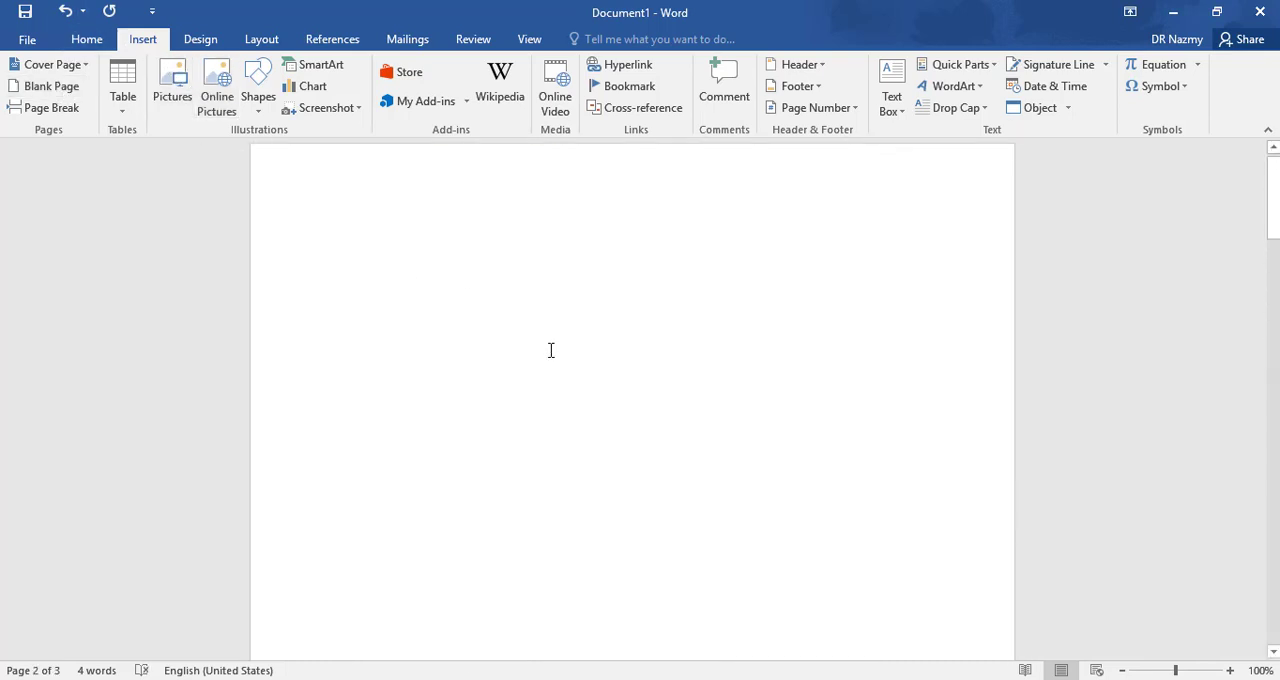
scroll(510, 328, "down", 1)
scroll(486, 325, "down", 6)
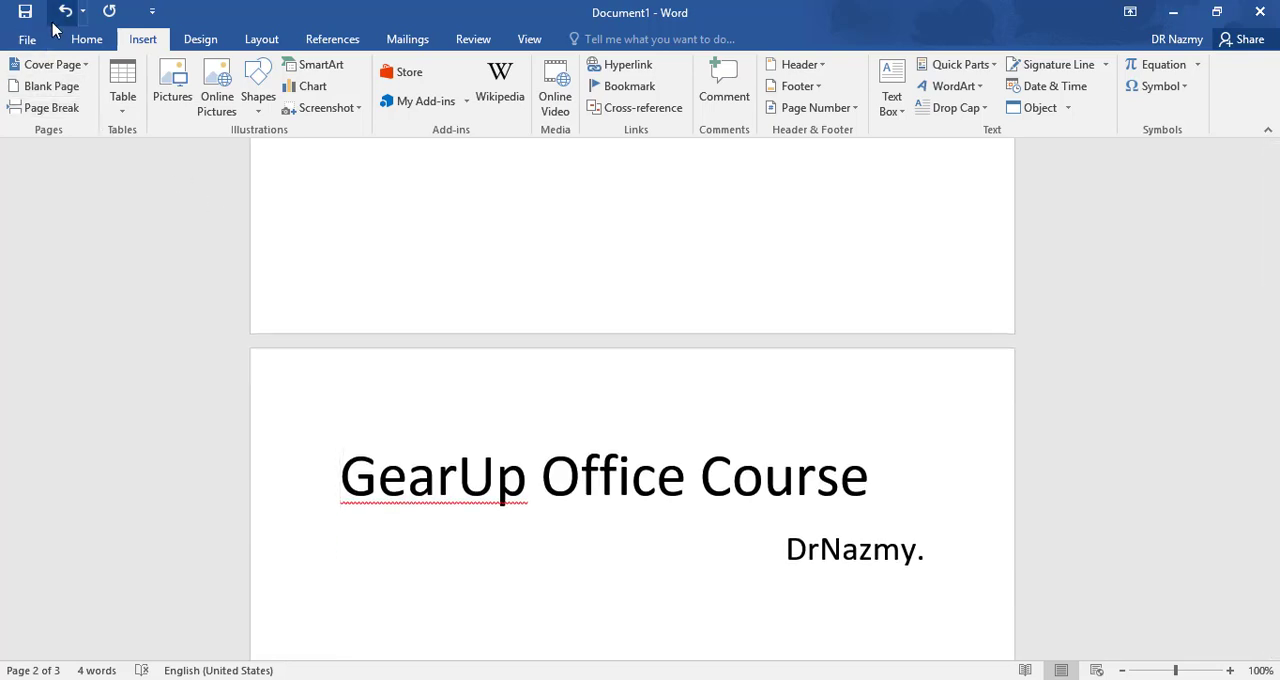
- Try inserting a blank page between the title and the instructor's name line, and undo the insertion
scroll(420, 266, "down", 5)
left_click(888, 220)
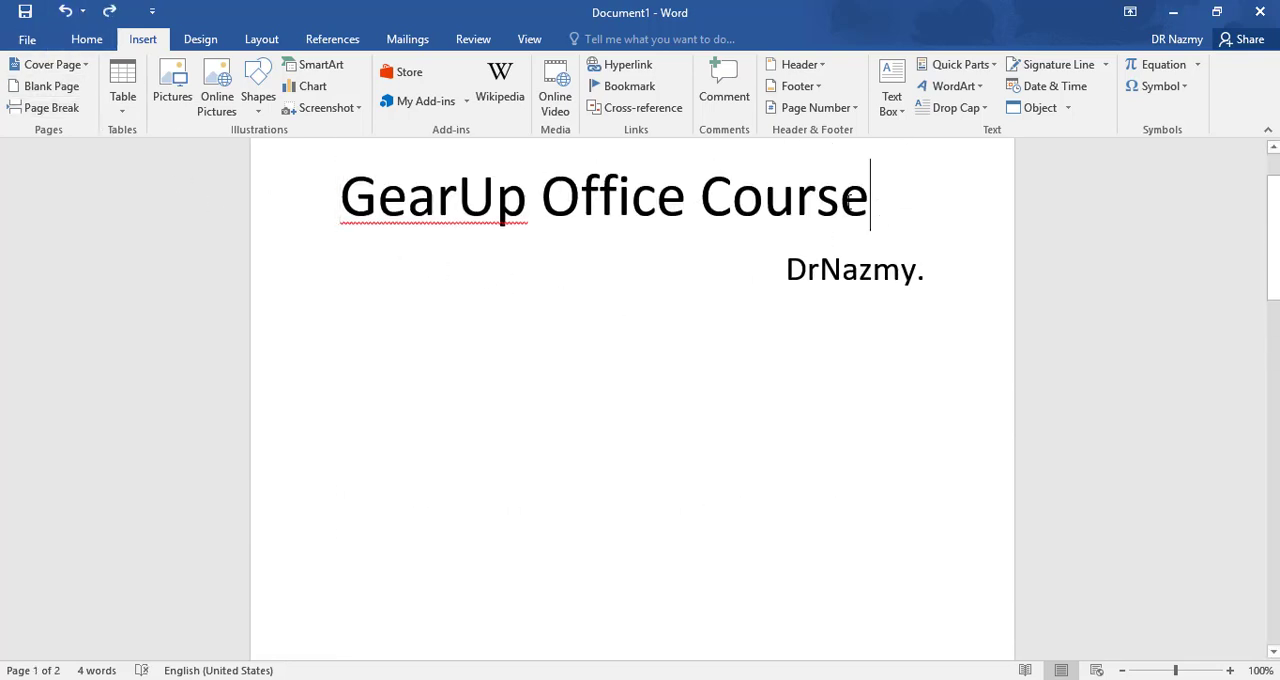
left_click(52, 86)
scroll(830, 398, "down", 3)
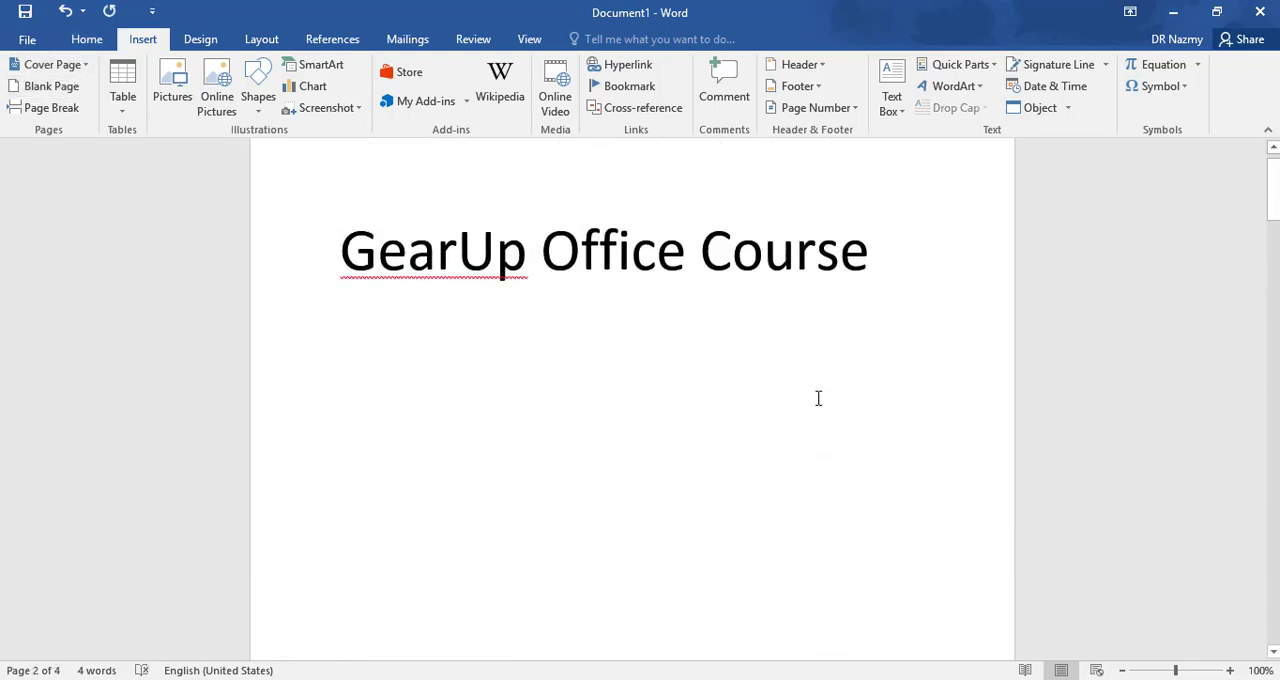
scroll(818, 398, "up", 1)
scroll(649, 351, "down", 10)
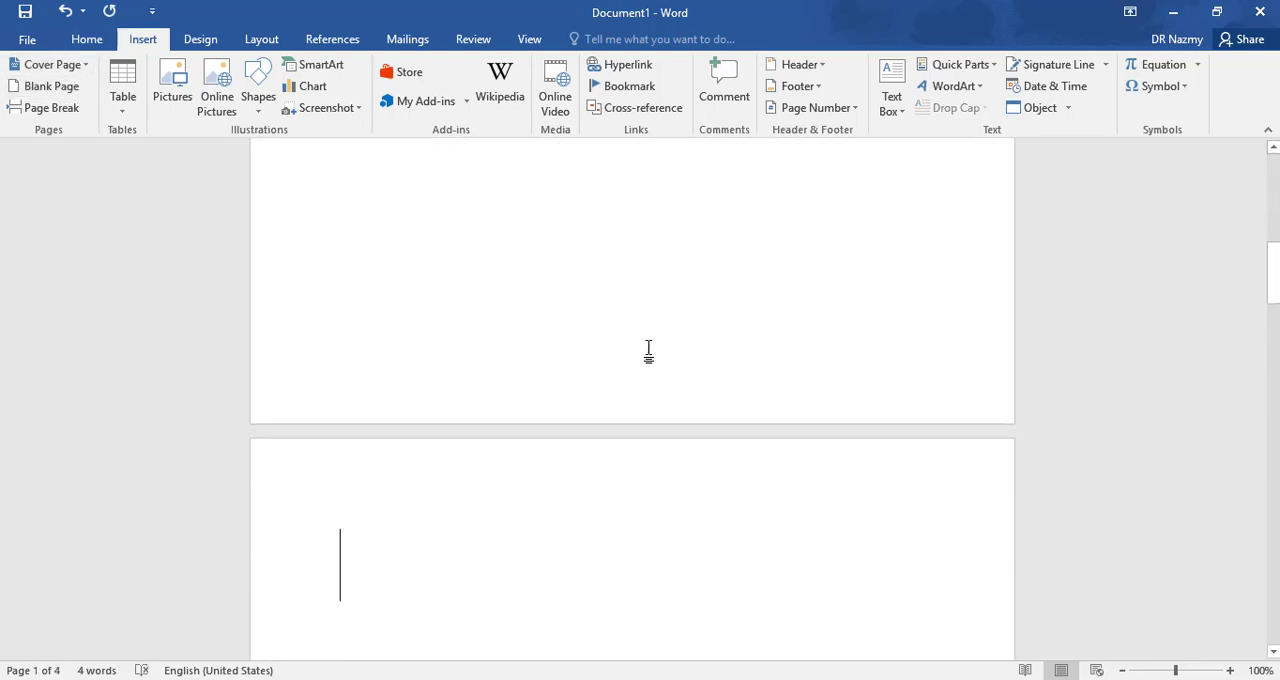
scroll(649, 351, "down", 20)
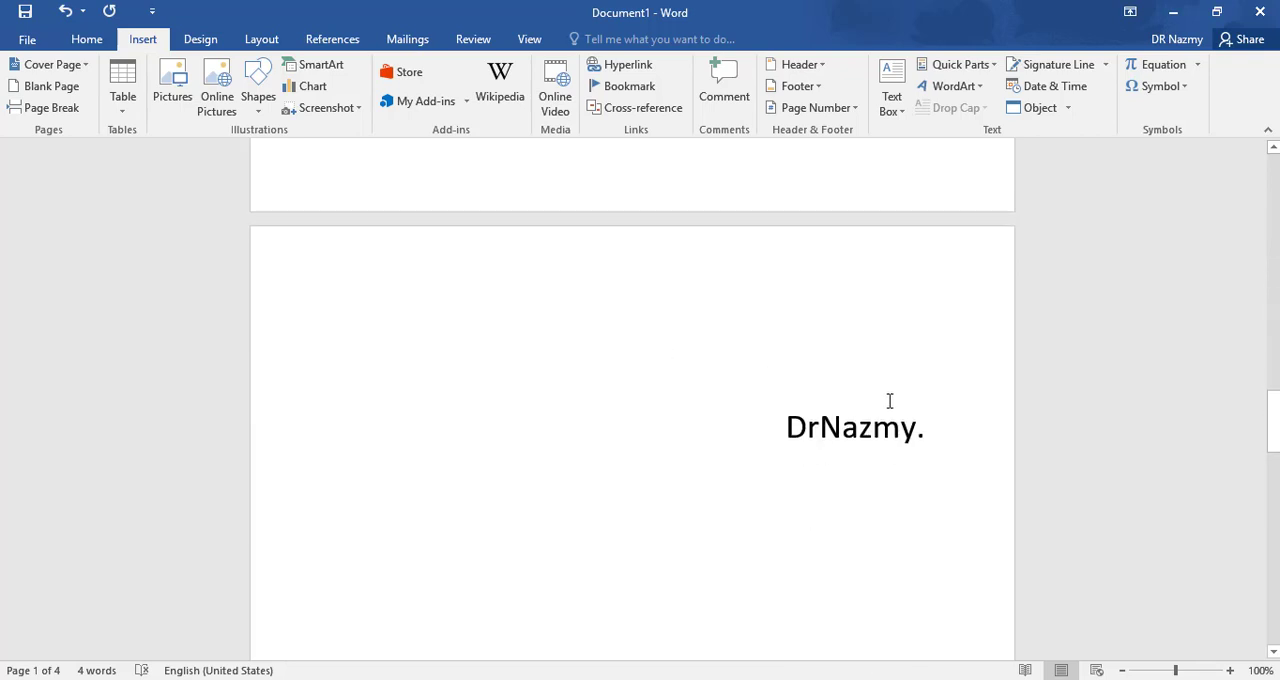
left_click(64, 12)
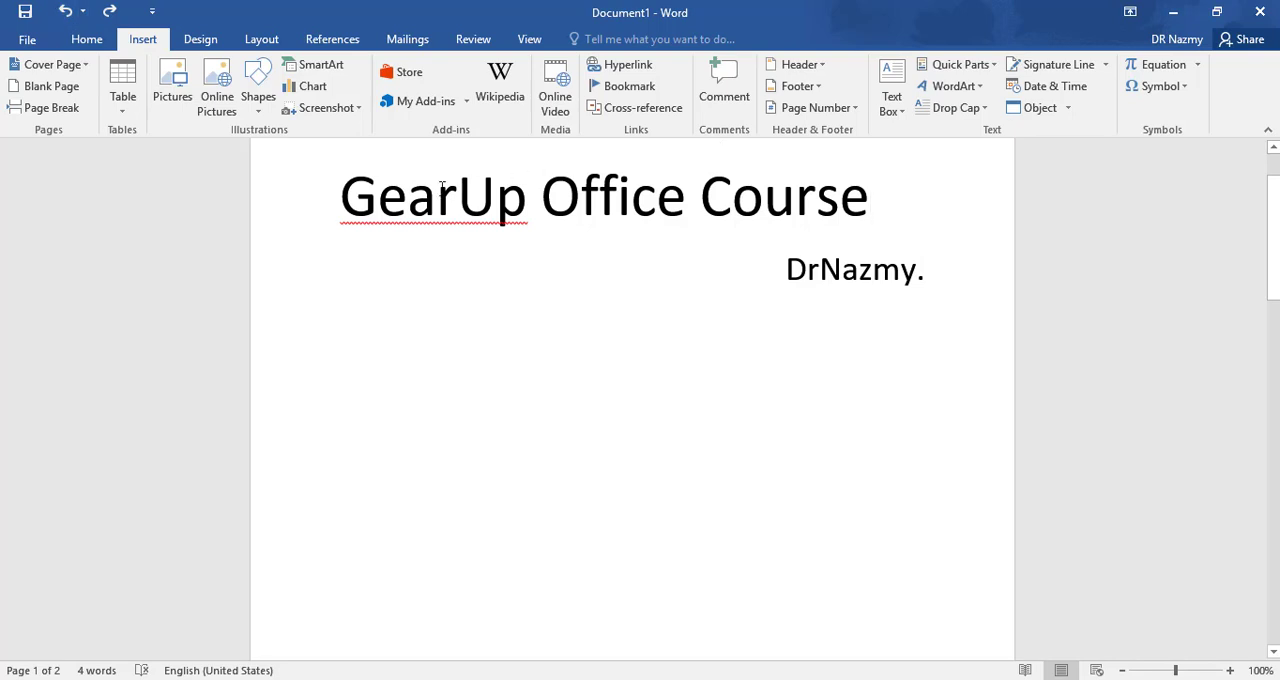
- Place the text cursor on the blank second page of the document
left_click(364, 189)
left_click(342, 185)
scroll(820, 394, "down", 10)
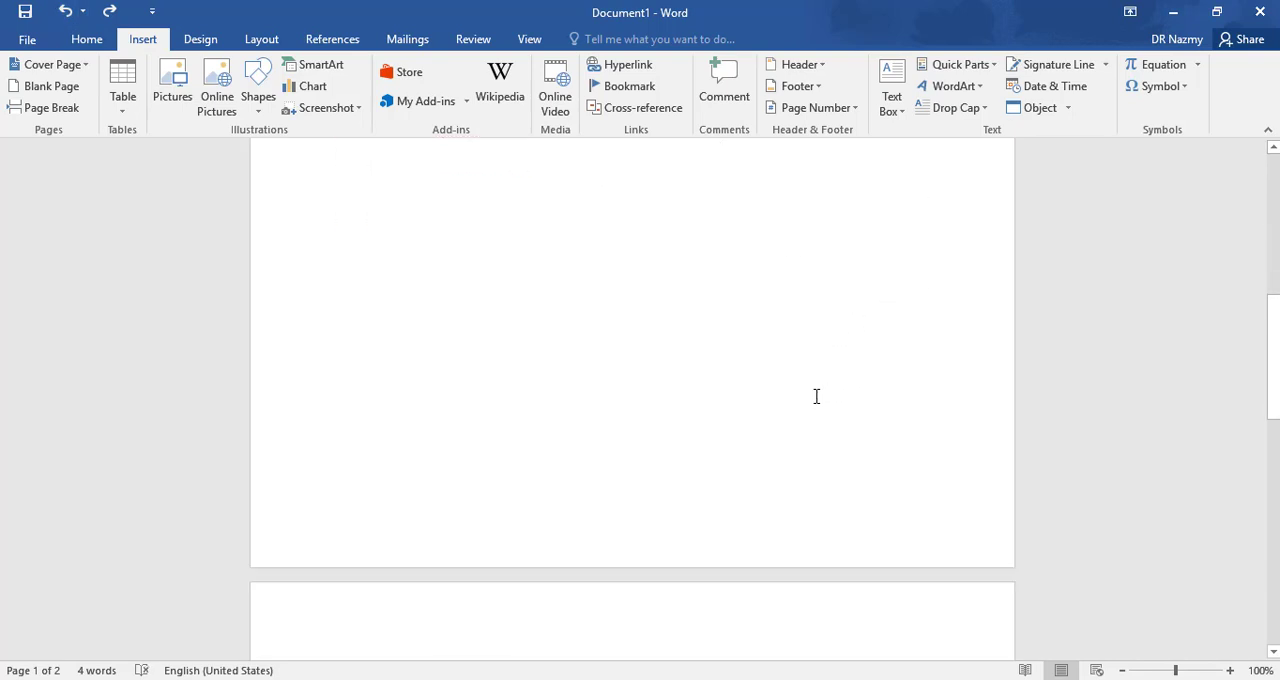
left_click(462, 428)
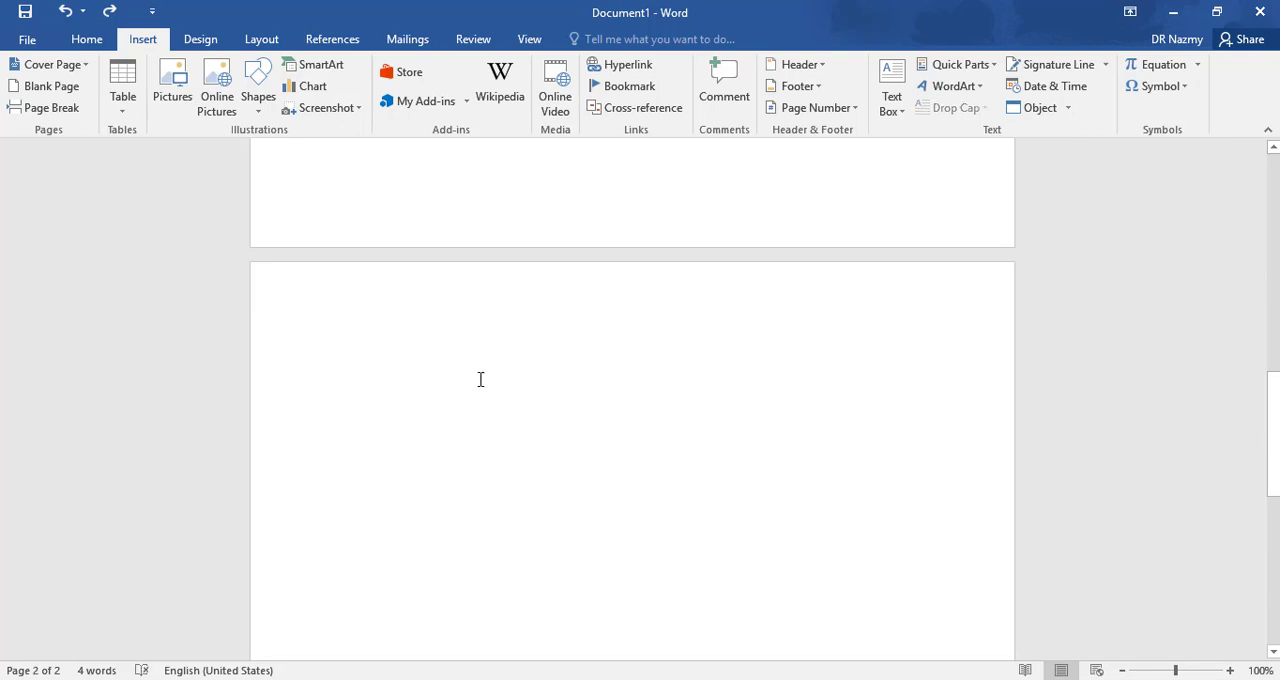
scroll(434, 358, "down", 3)
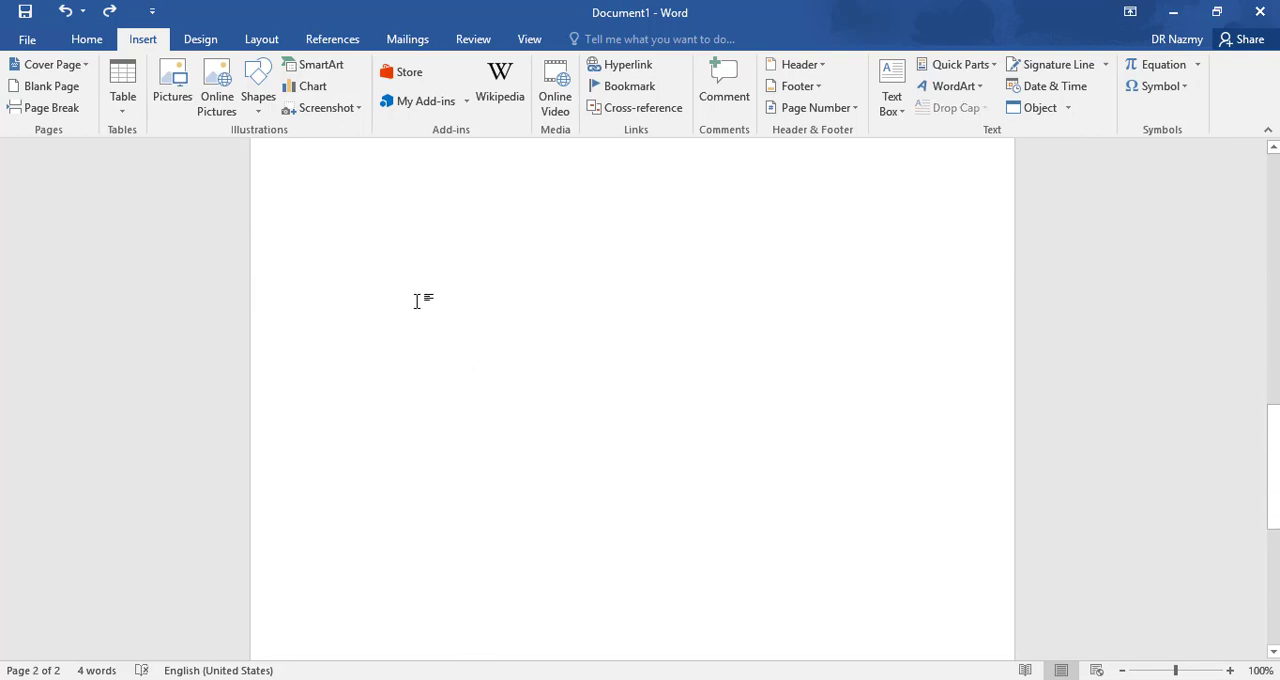
scroll(524, 341, "up", 2)
scroll(528, 350, "down", 1)
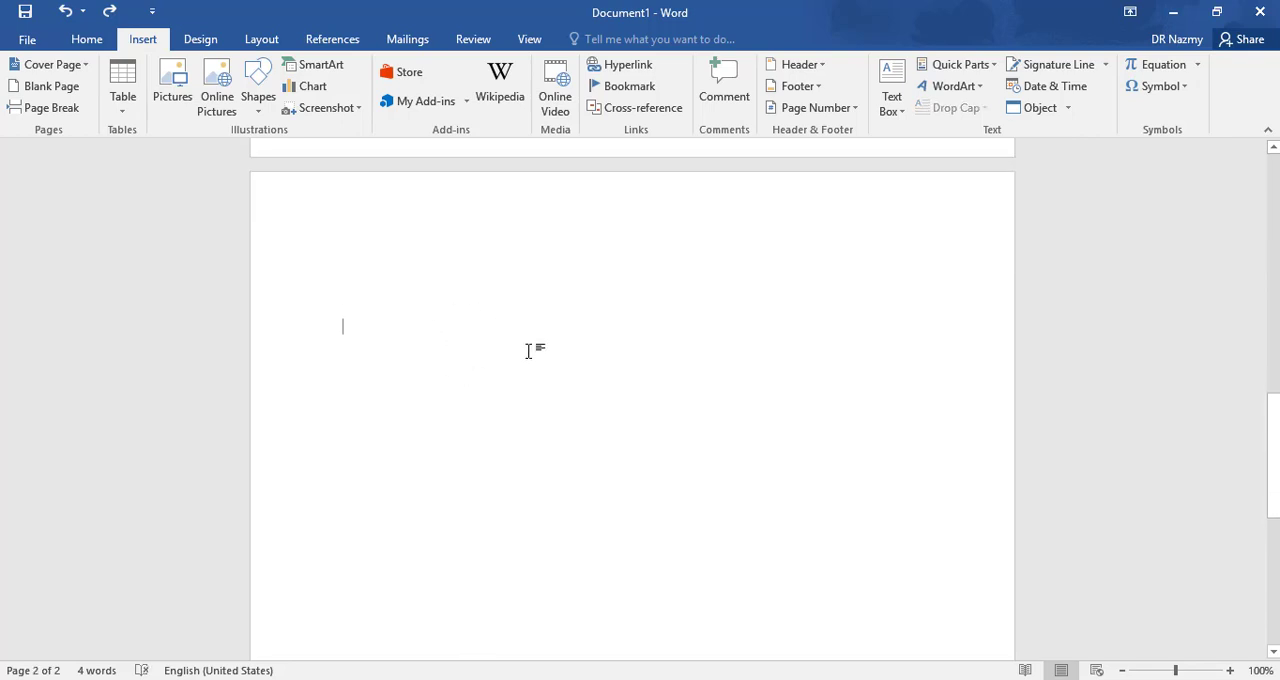
scroll(533, 340, "down", 1)
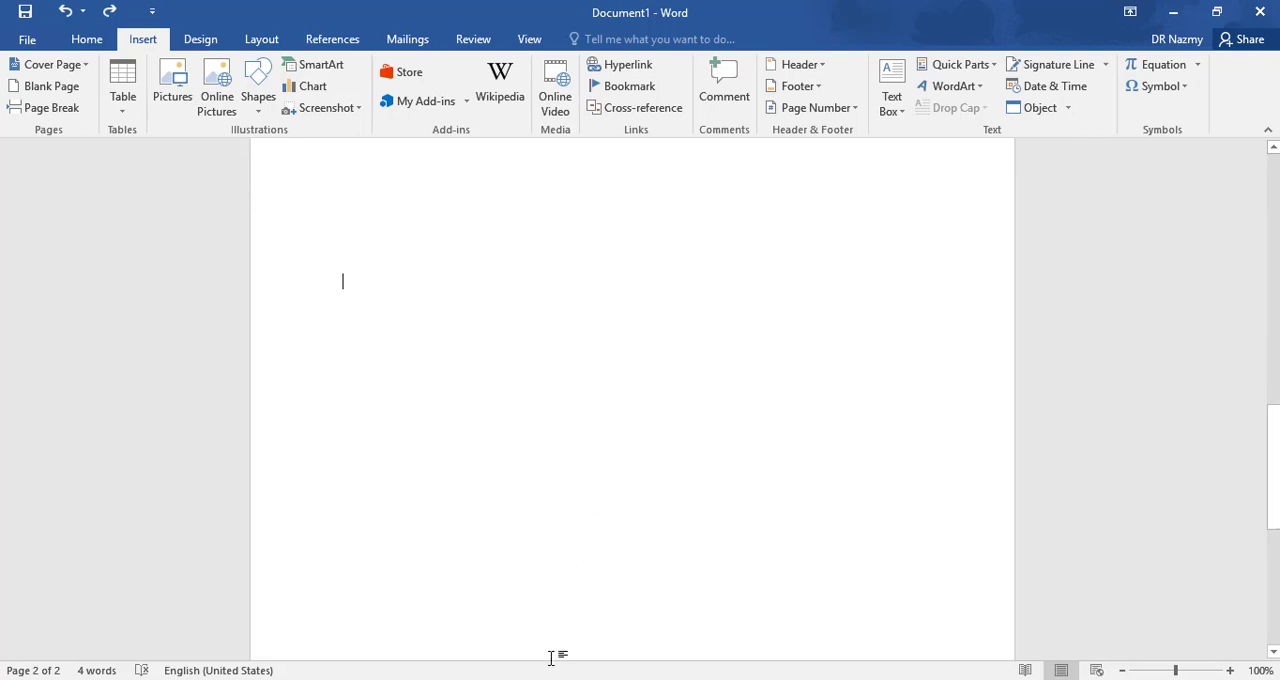
- Switch to lipsum.com in Chrome and generate 20 paragraphs of Lorem Ipsum placeholder text
key("alt+Tab")
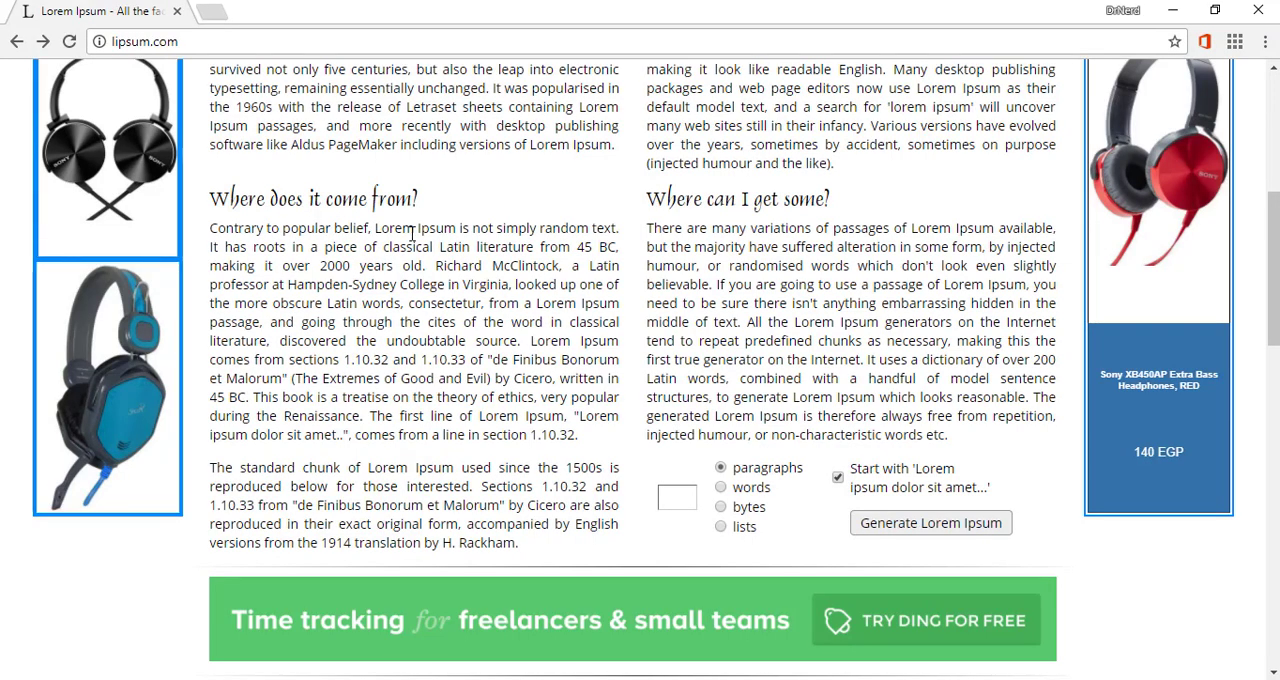
scroll(441, 293, "up", 5)
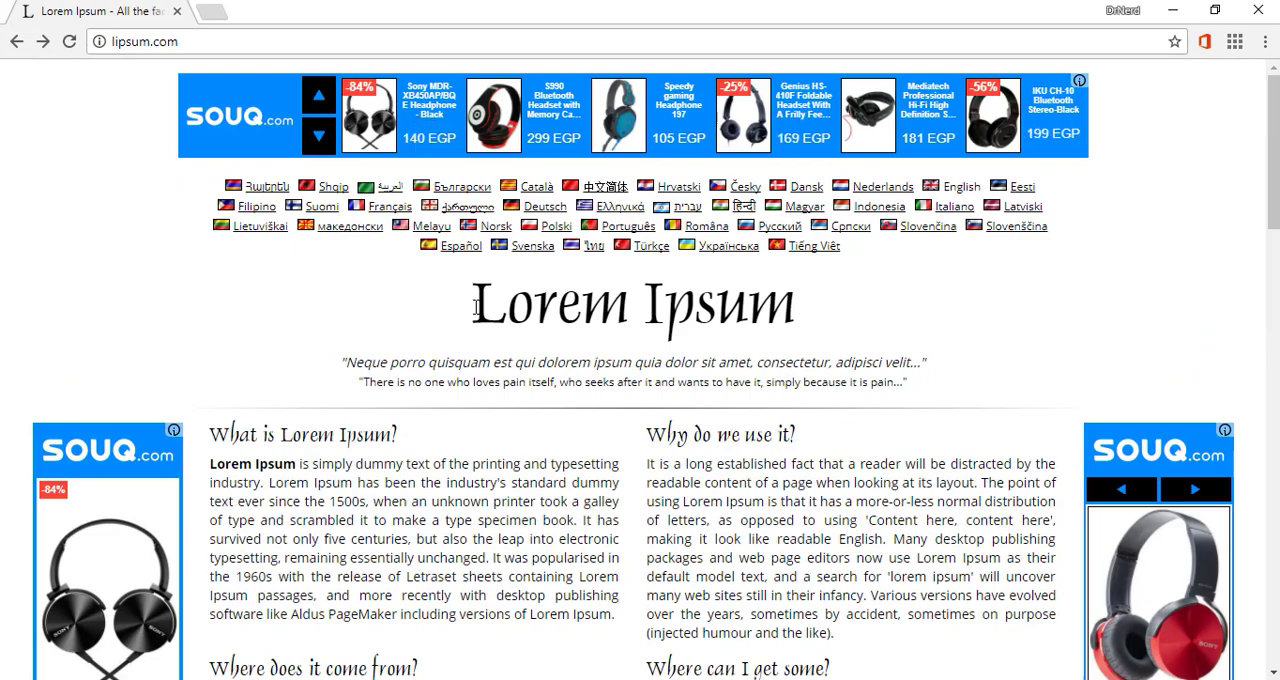
left_click_drag(472, 318, 857, 322)
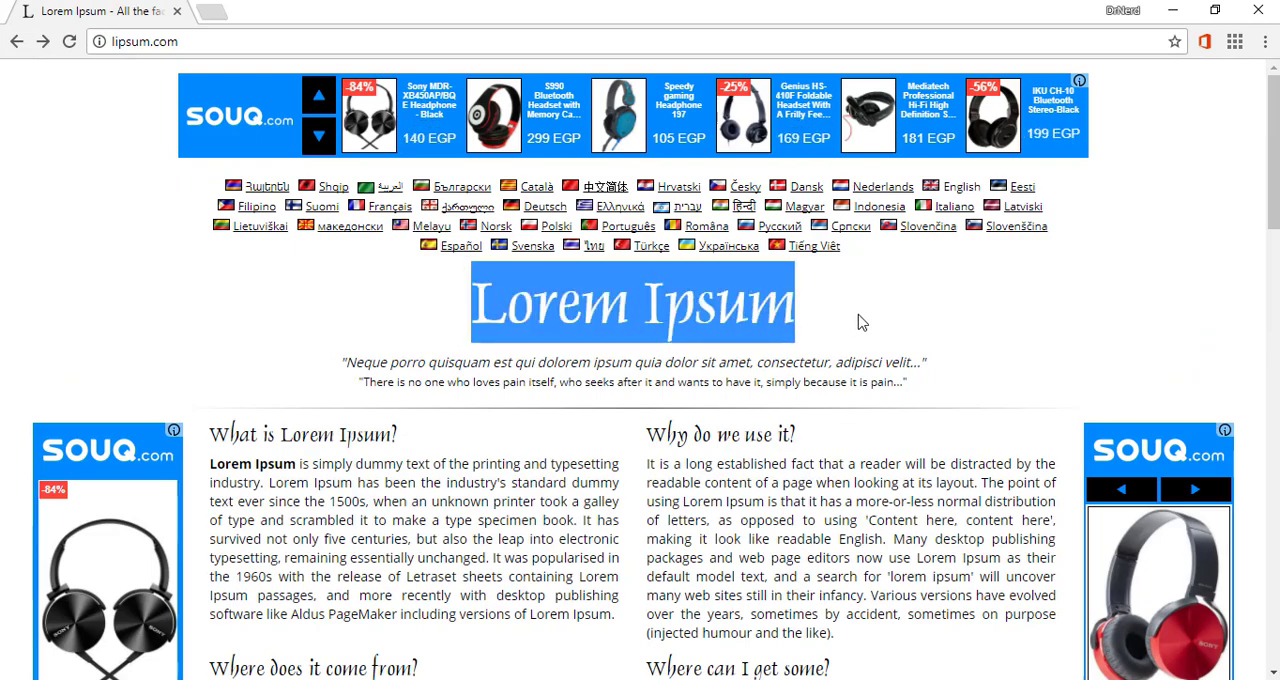
left_click(858, 316)
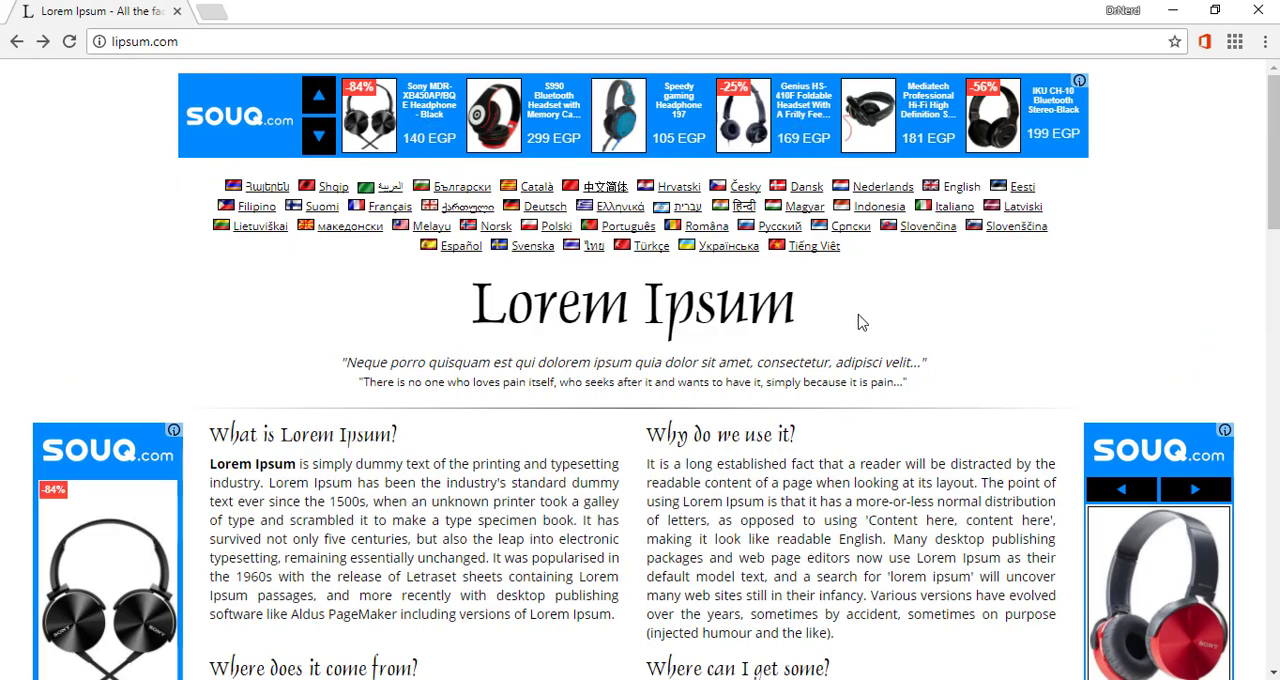
scroll(857, 322, "down", 2)
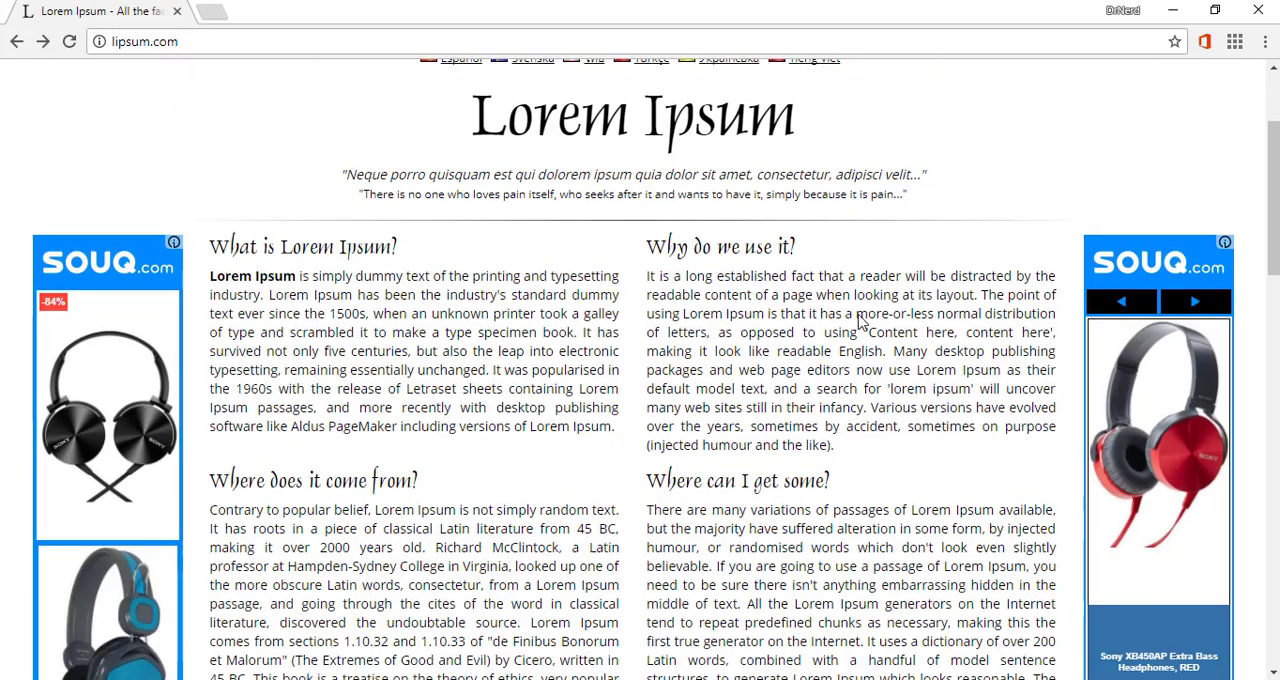
scroll(858, 318, "down", 5)
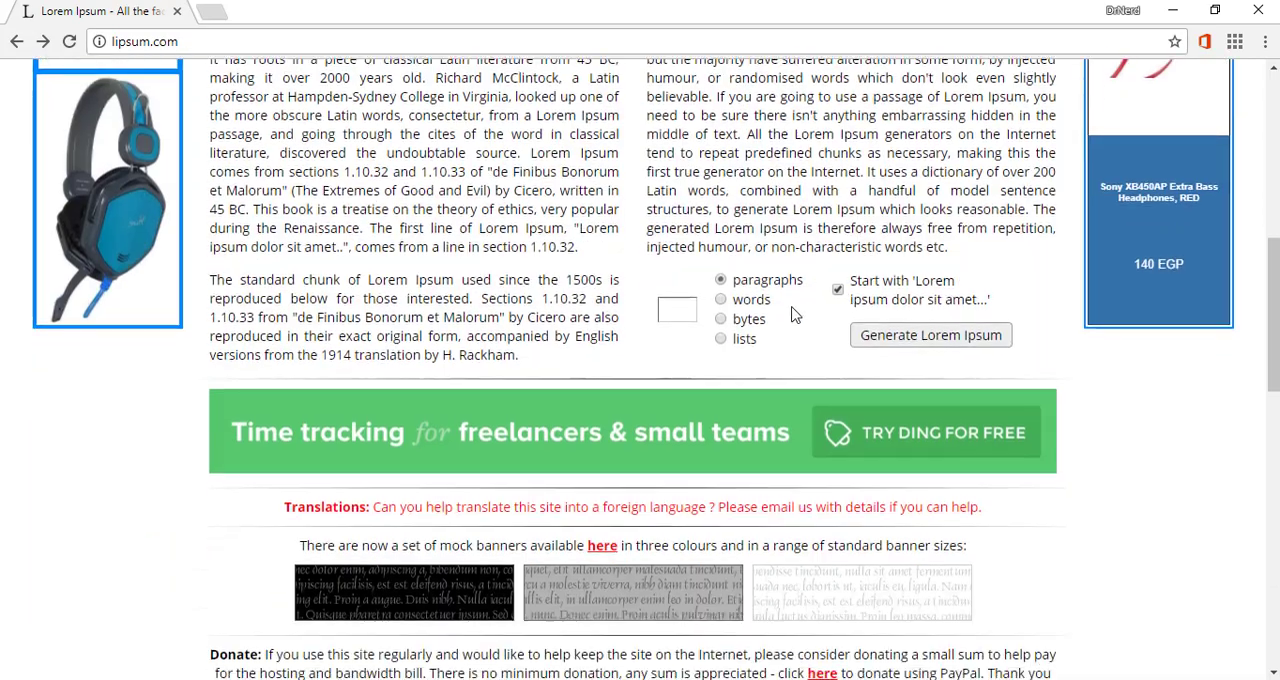
left_click(679, 310)
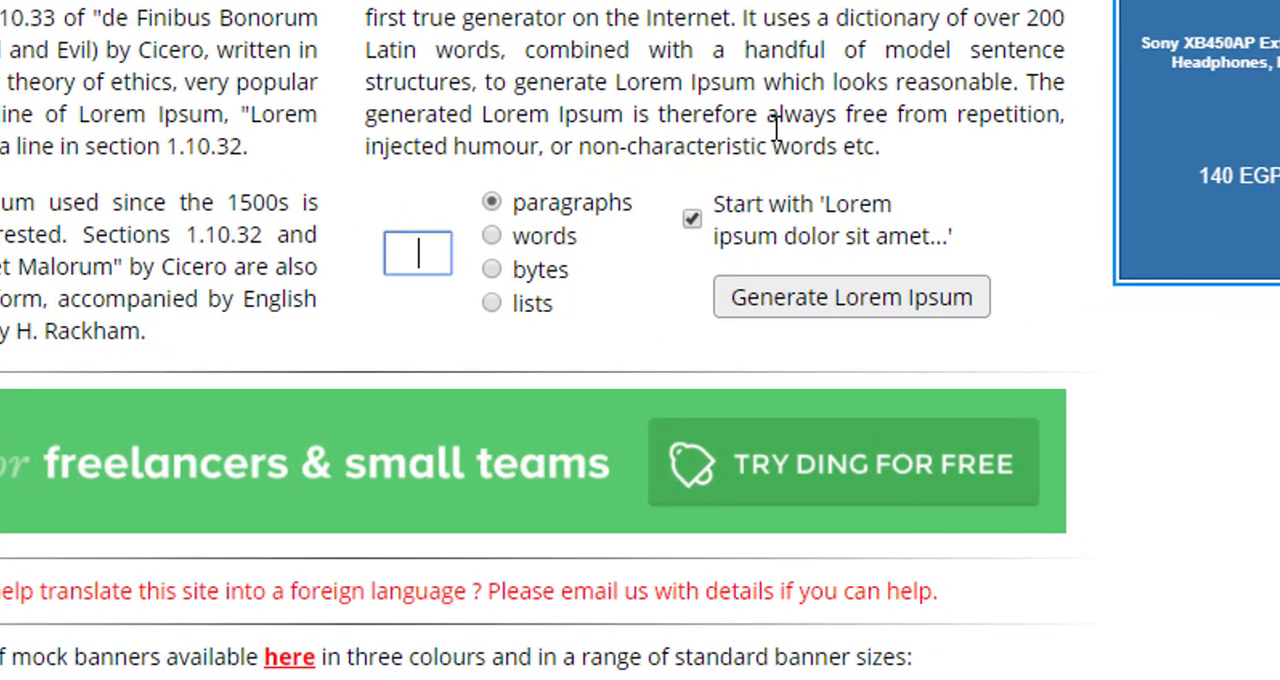
type("20")
left_click(871, 312)
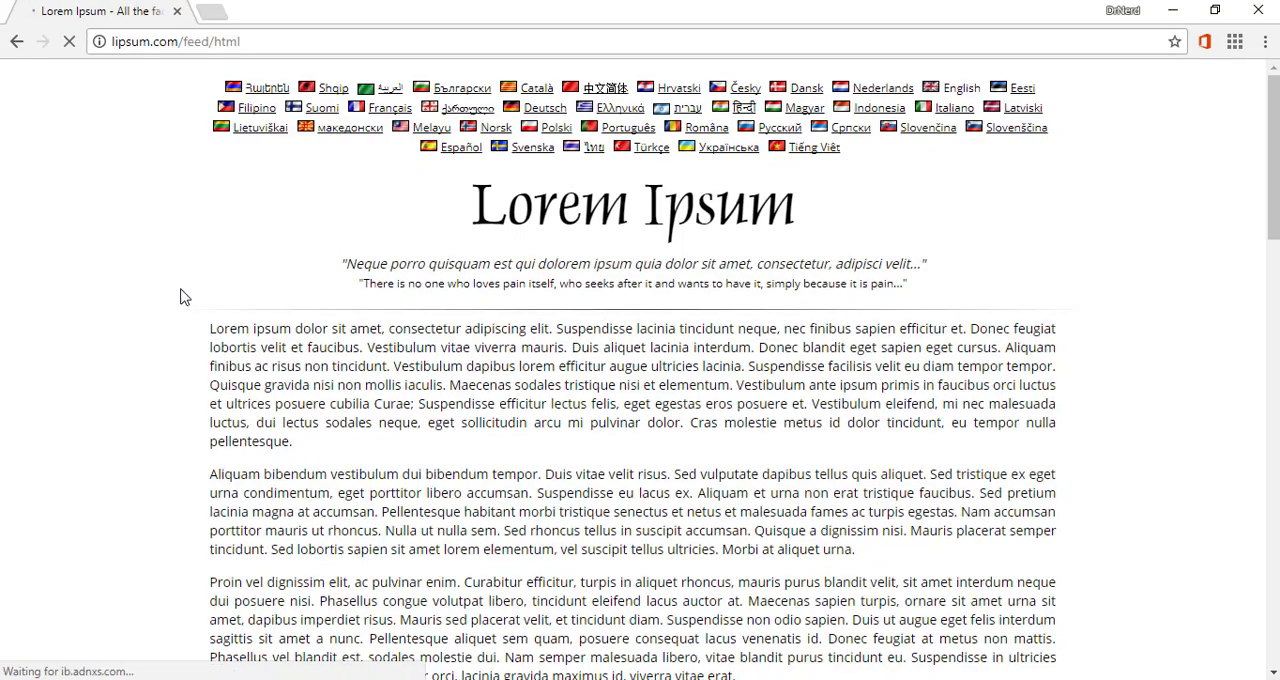
- Copy all the generated Lorem Ipsum paragraphs, from the opening "Lorem ipsum dolor sit amet" through the final "massa."
scroll(937, 250, "down", 20)
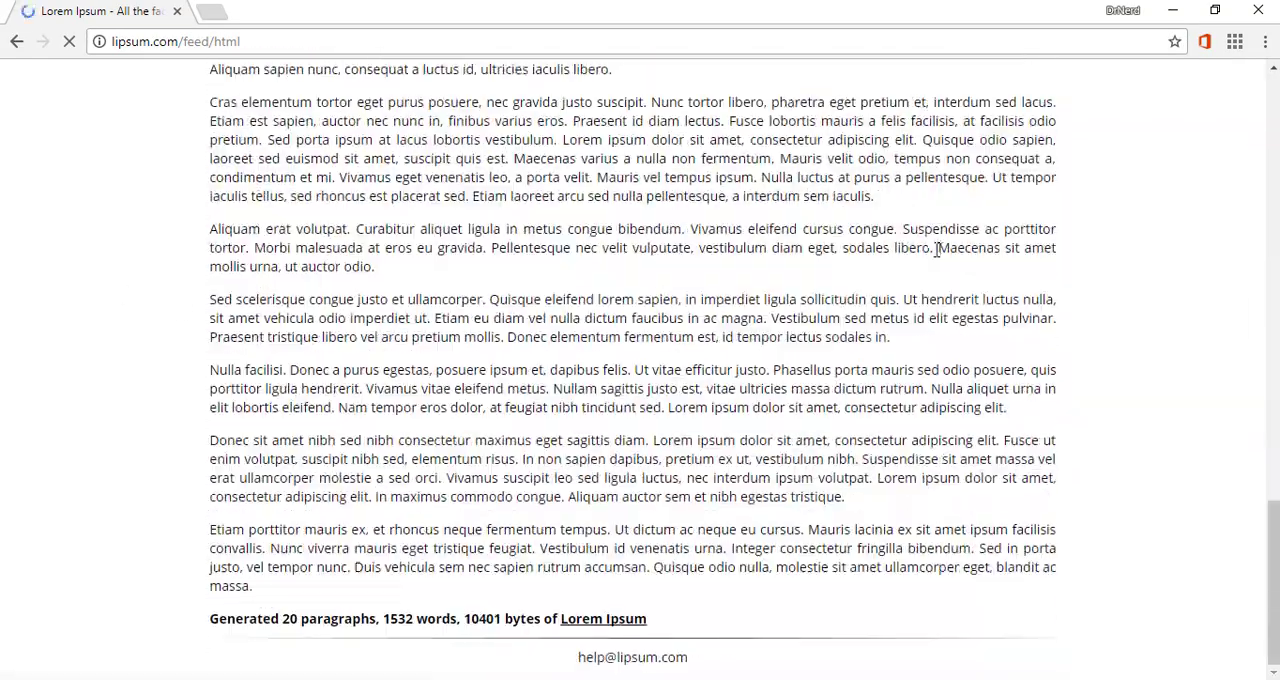
scroll(937, 250, "up", 18)
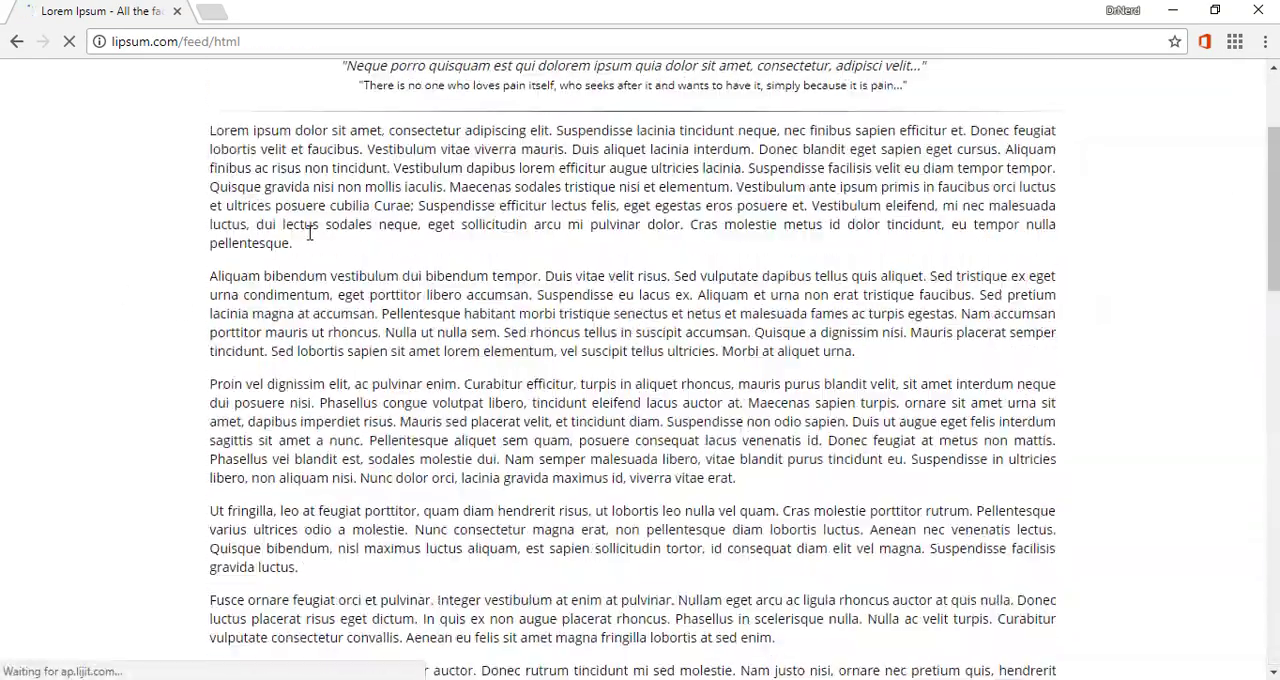
scroll(310, 232, "up", 2)
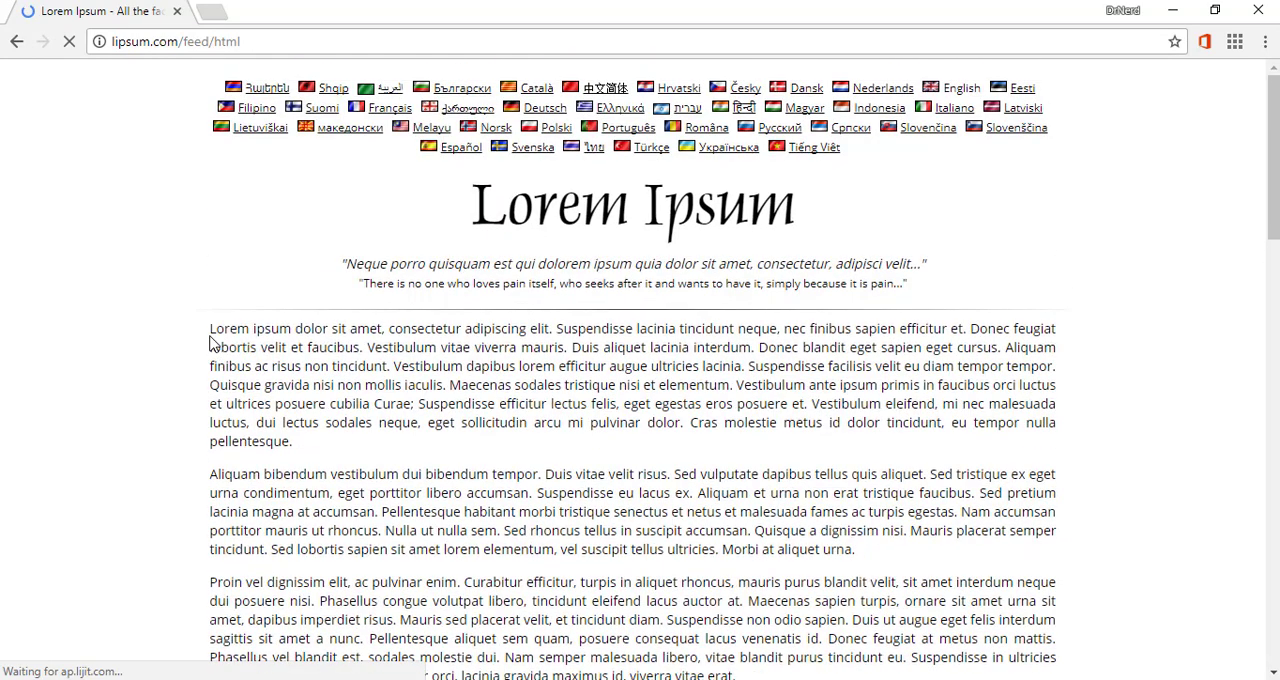
left_click_drag(209, 326, 880, 492)
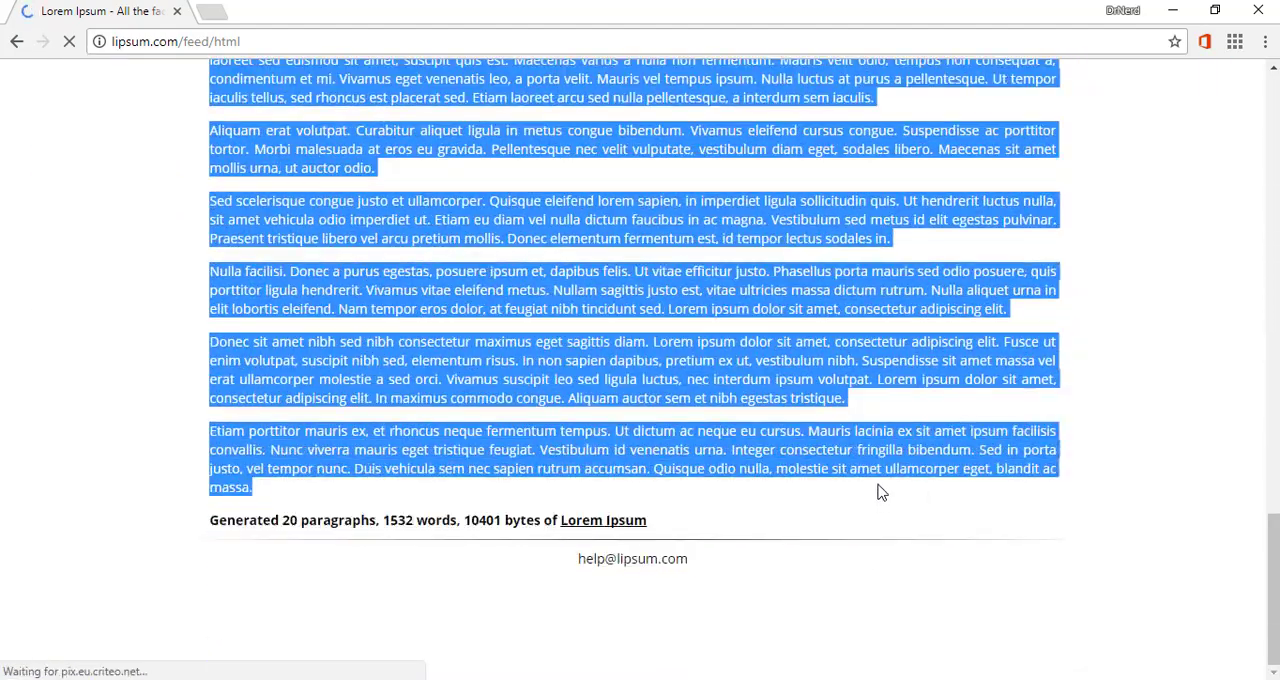
right_click(614, 355)
left_click(648, 368)
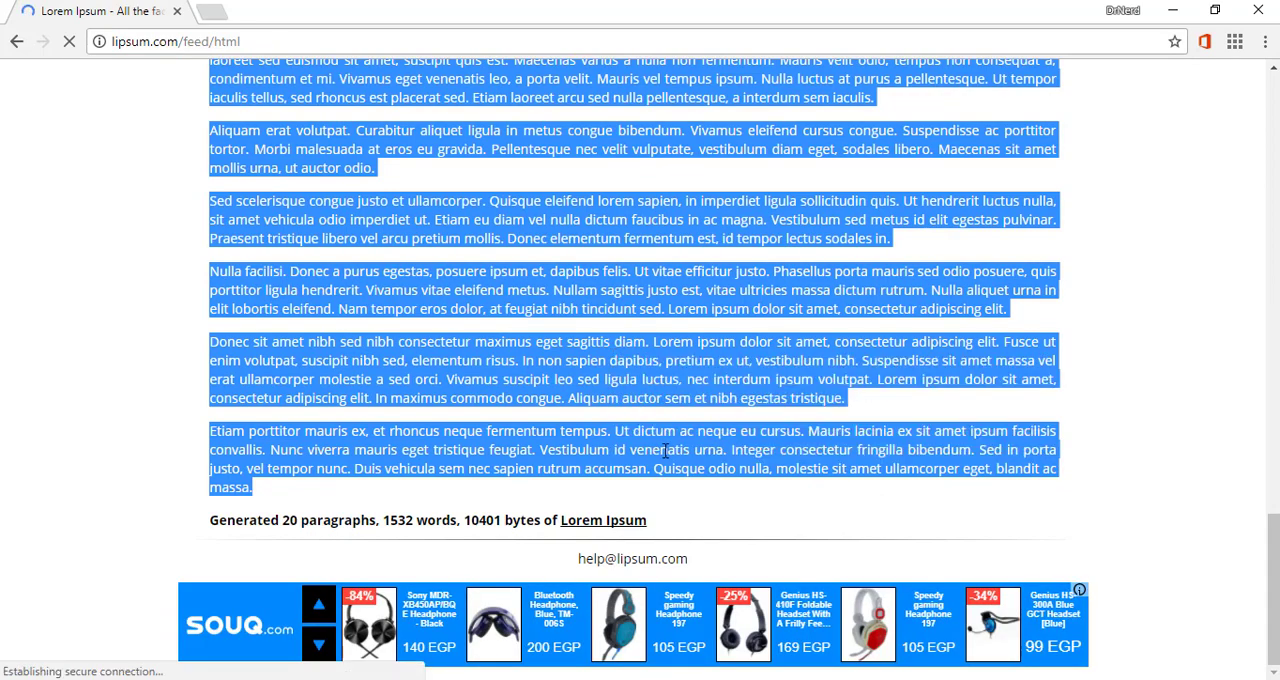
- Switch back to Word and paste the copied paragraphs onto the second page with Keep Text Only
left_click(610, 679)
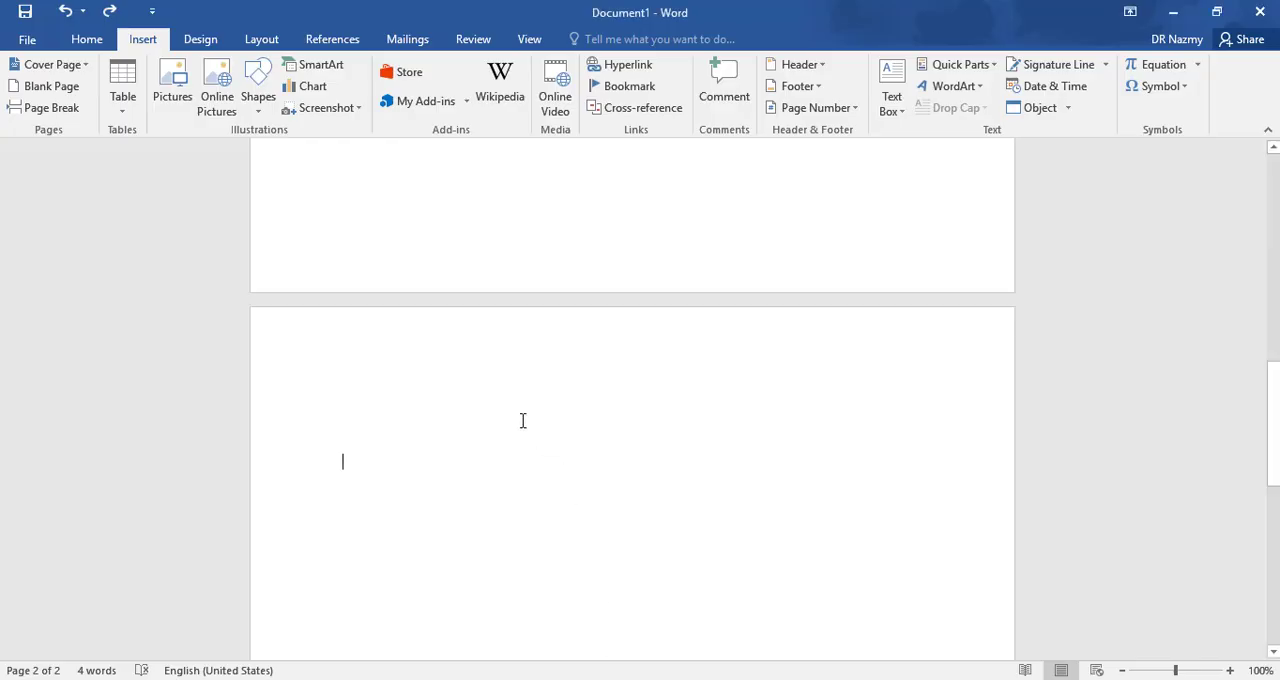
right_click(483, 458)
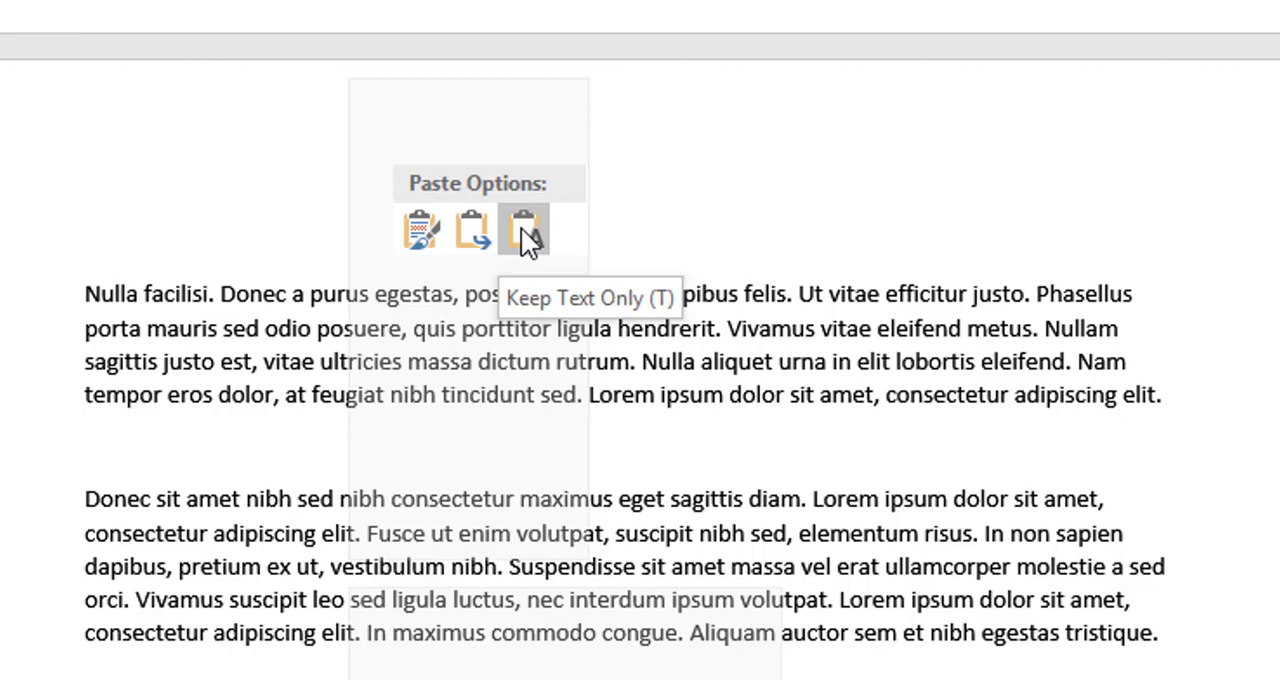
left_click(522, 230)
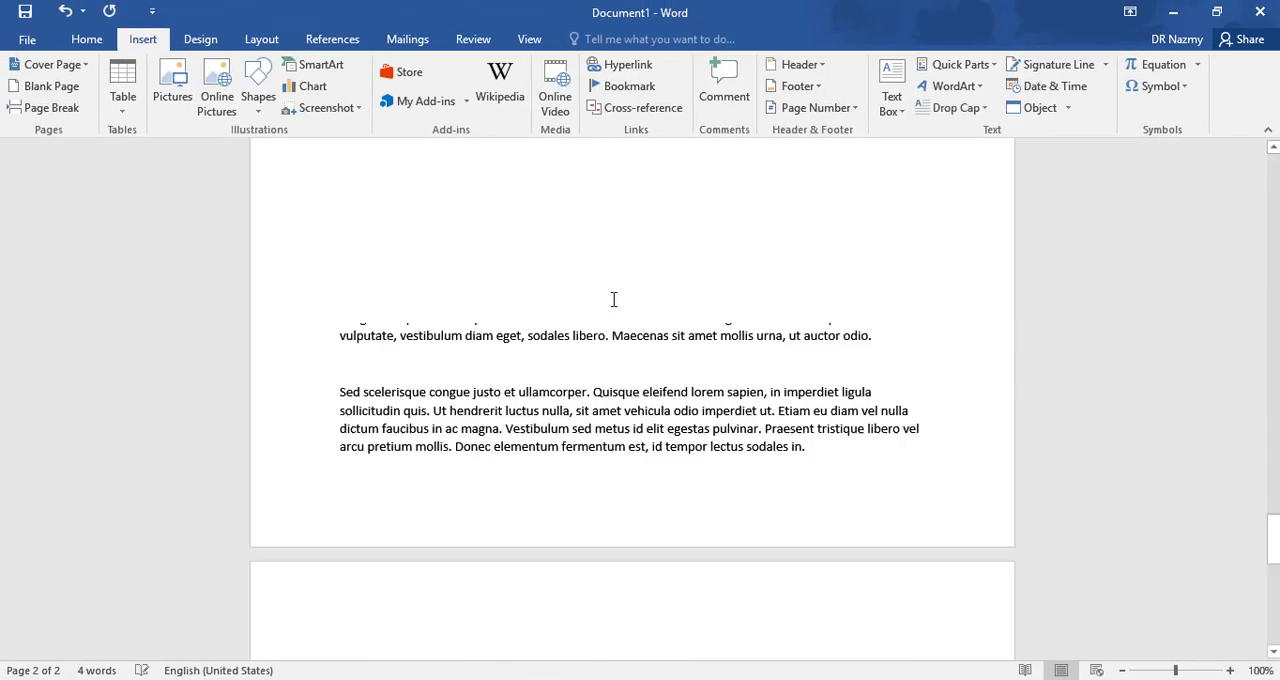
scroll(643, 329, "up", 15)
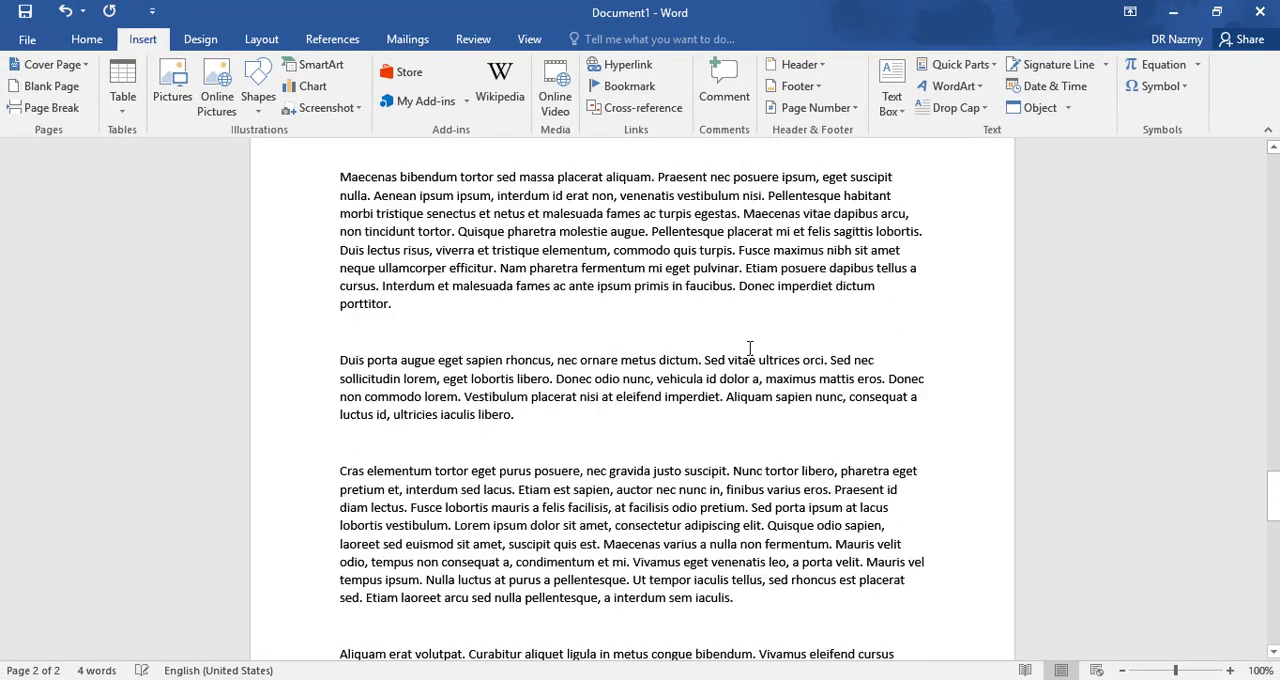
scroll(736, 346, "up", 15)
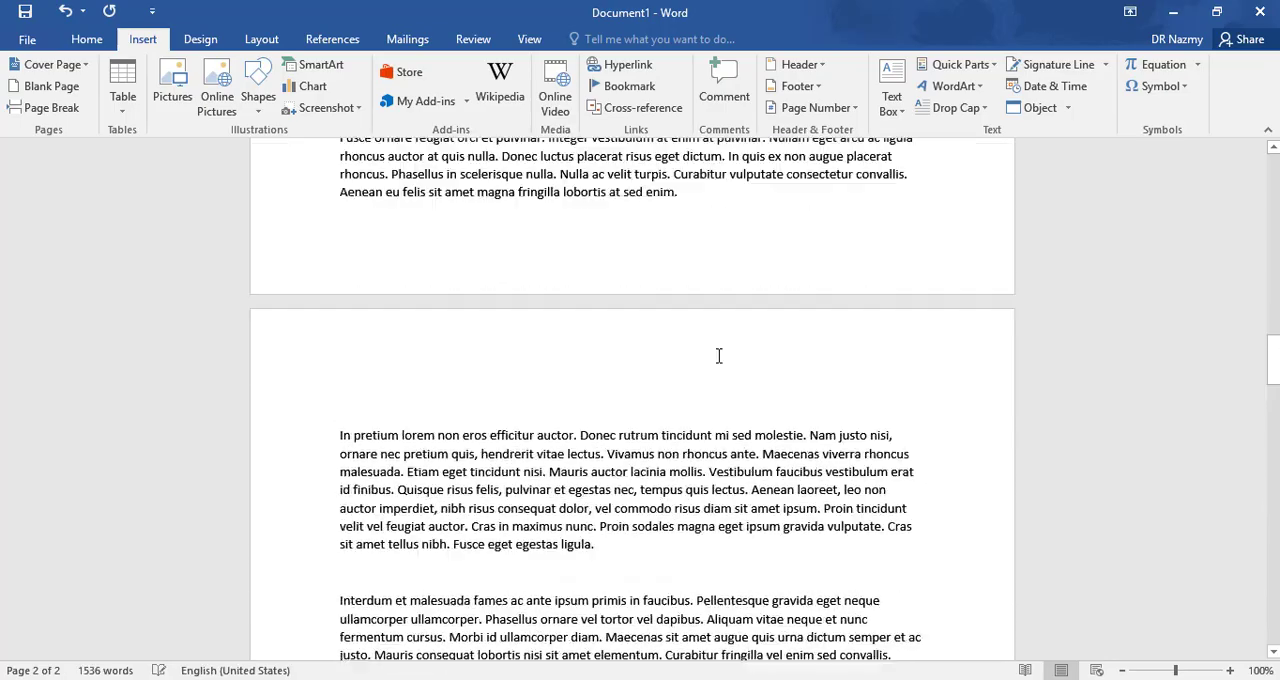
- Split the opening words "Lorem ipsum dolor sit" on the second page onto their own line above the rest of the paragraph
scroll(718, 356, "up", 15)
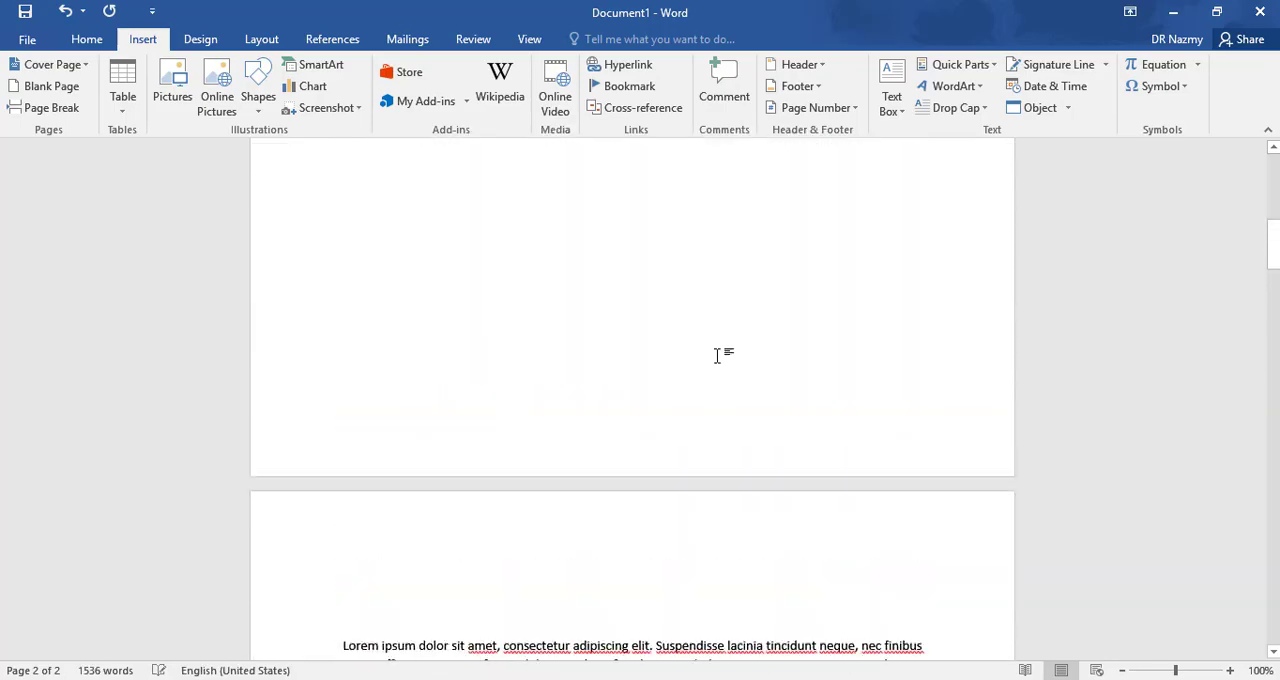
scroll(718, 356, "up", 5)
scroll(718, 356, "down", 8)
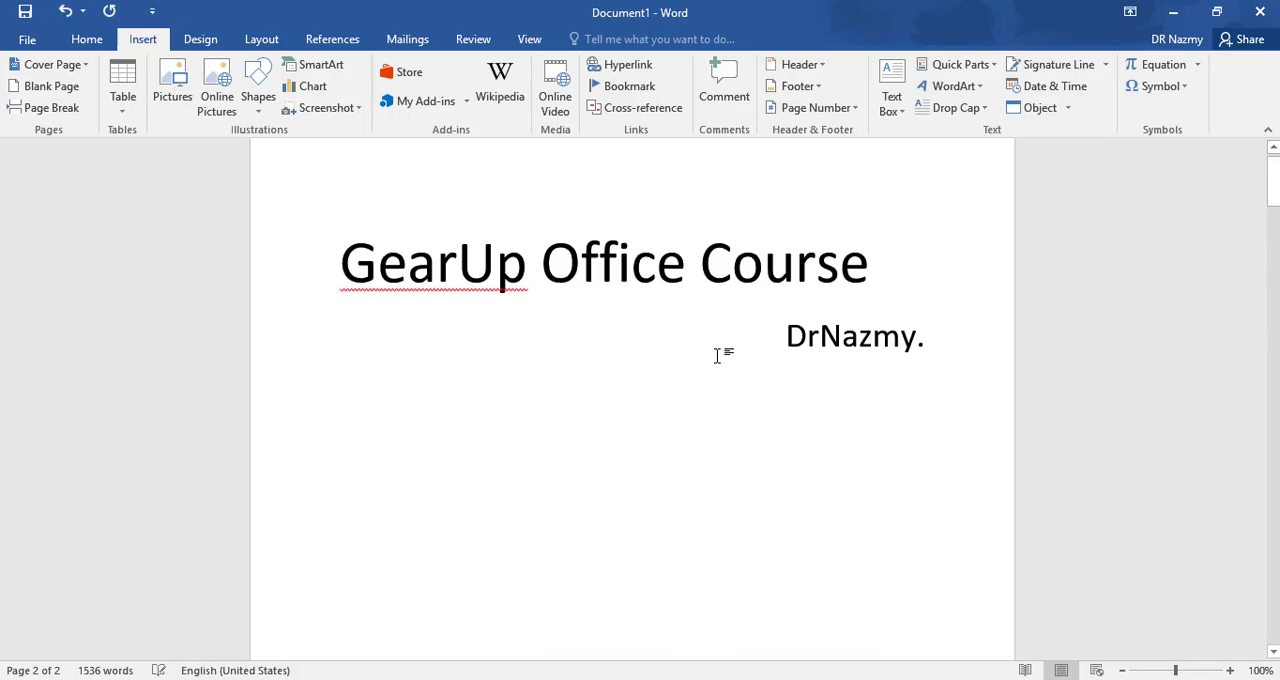
scroll(570, 364, "down", 3)
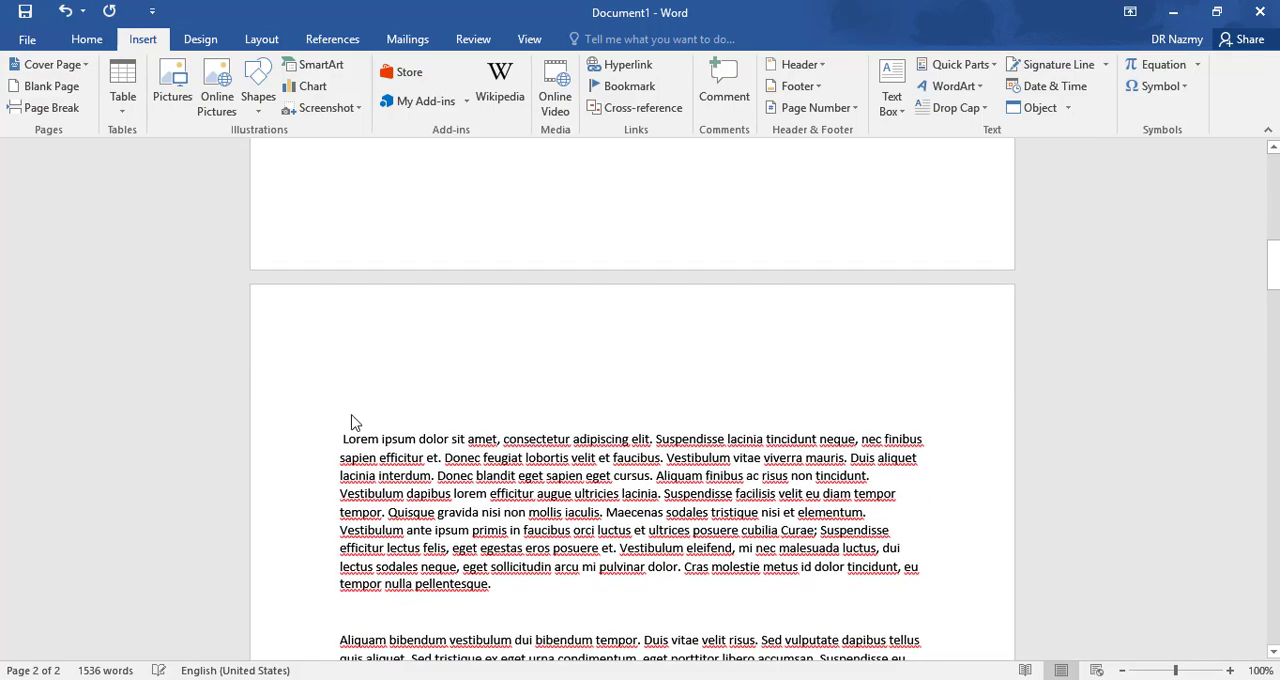
left_click(349, 432)
scroll(356, 430, "down", 3)
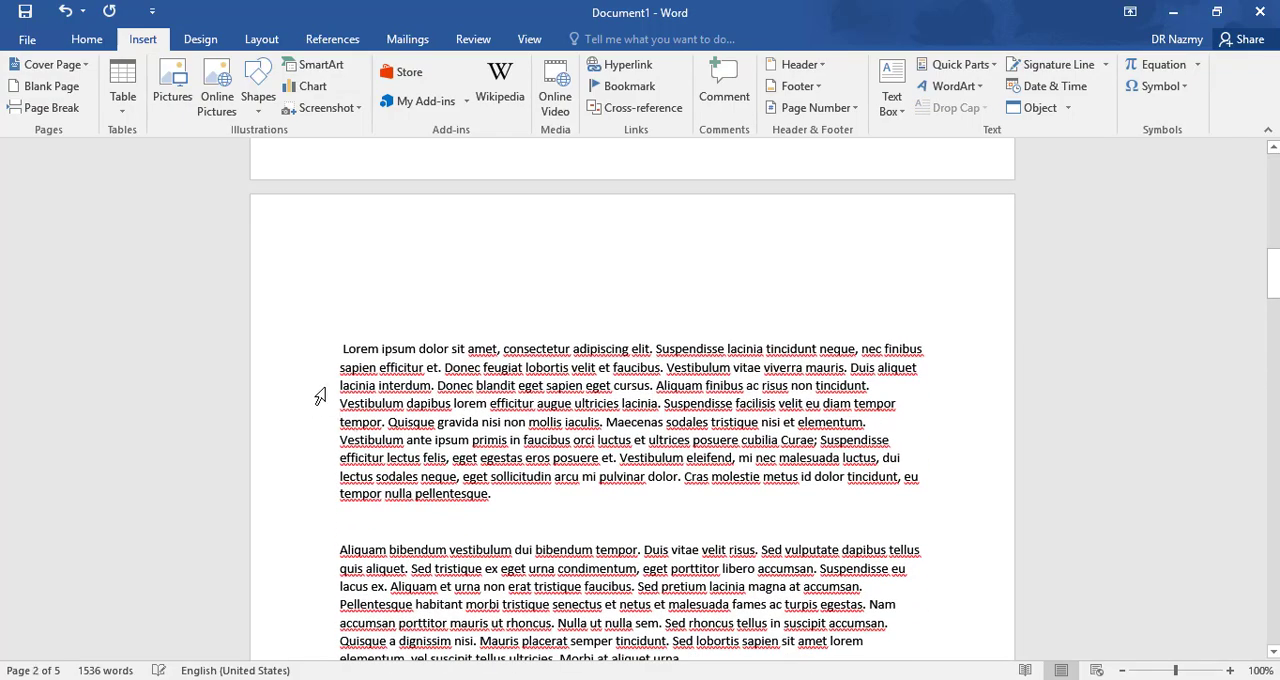
scroll(331, 371, "up", 2)
left_click_drag(342, 412, 467, 413)
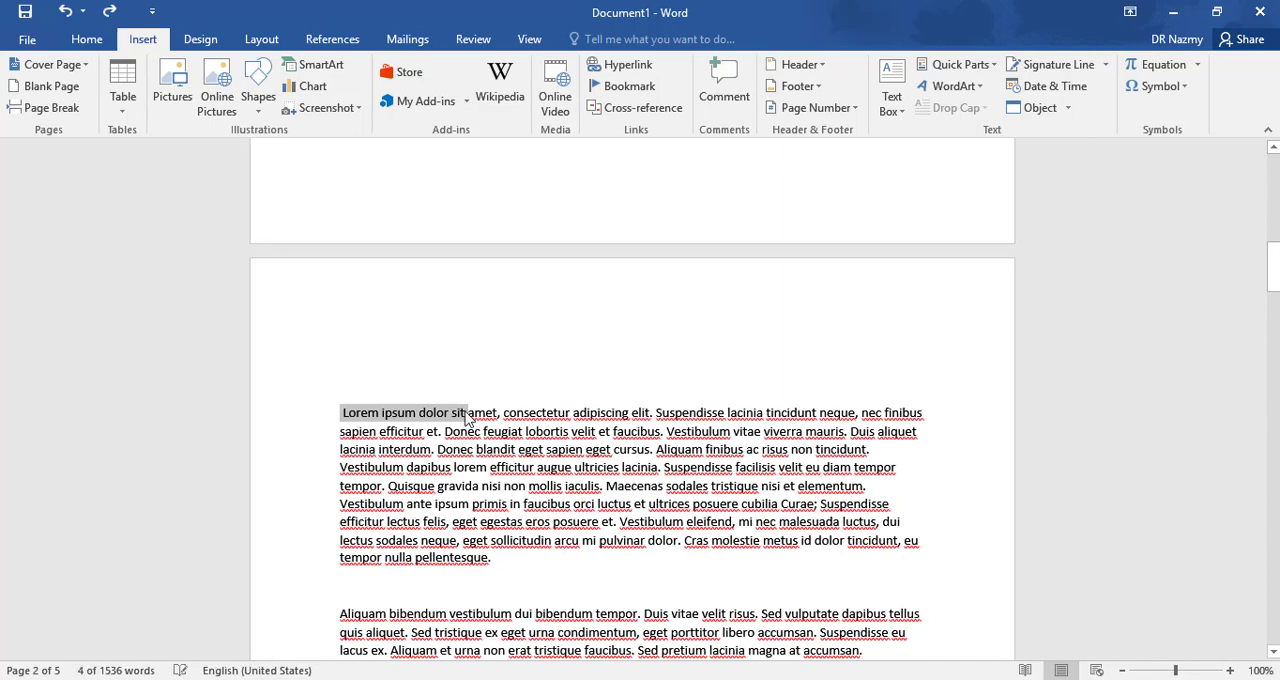
left_click(465, 413)
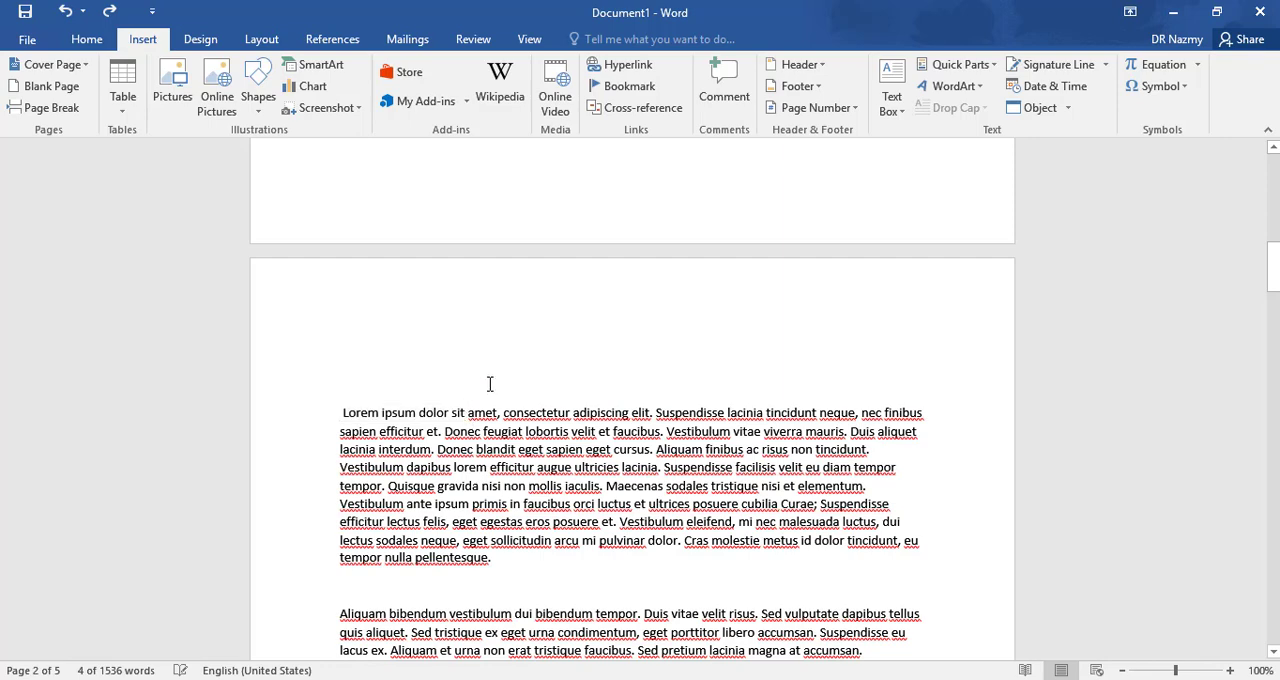
key("Return")
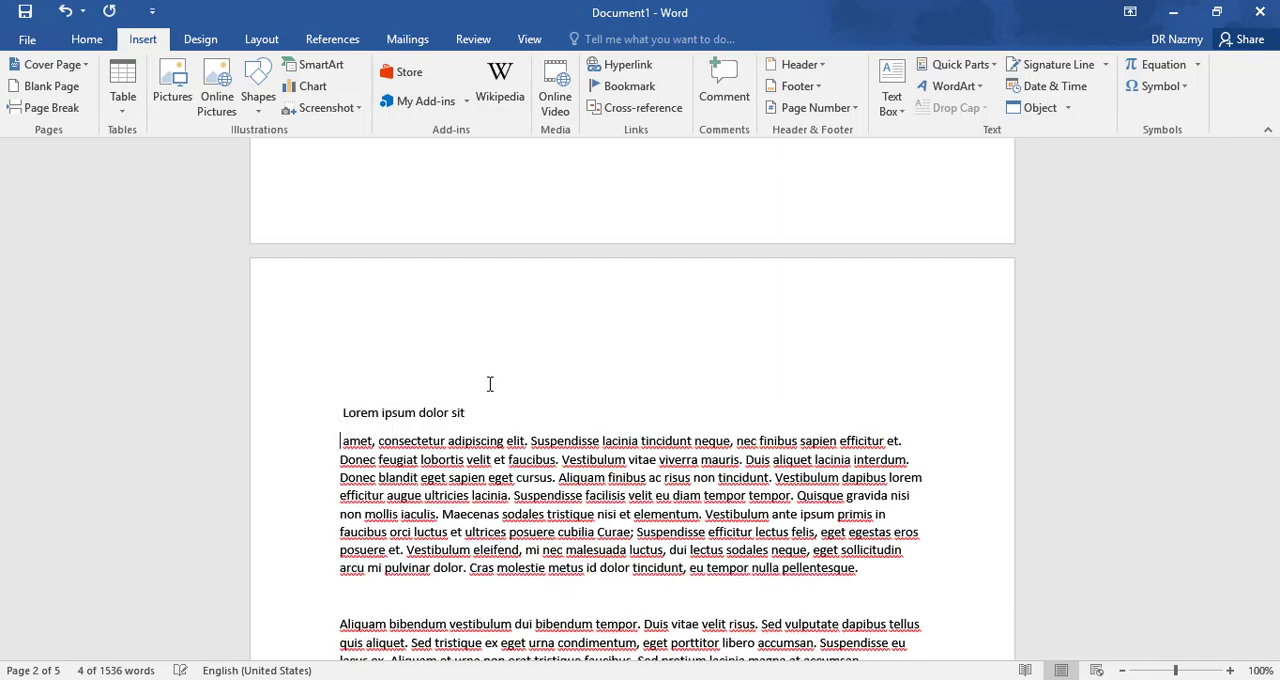
- Format the "Lorem ipsum dolor sit" line as a heading with bold, underline and font size 20
left_click_drag(421, 413, 320, 413)
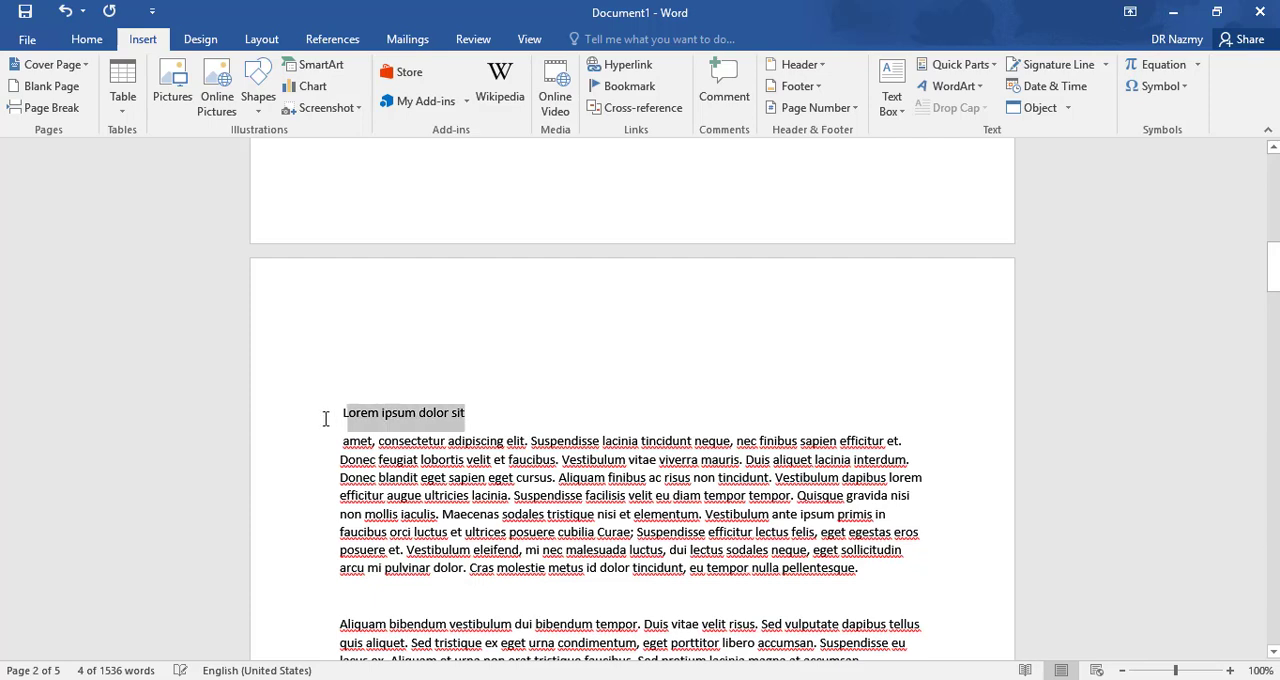
left_click(87, 40)
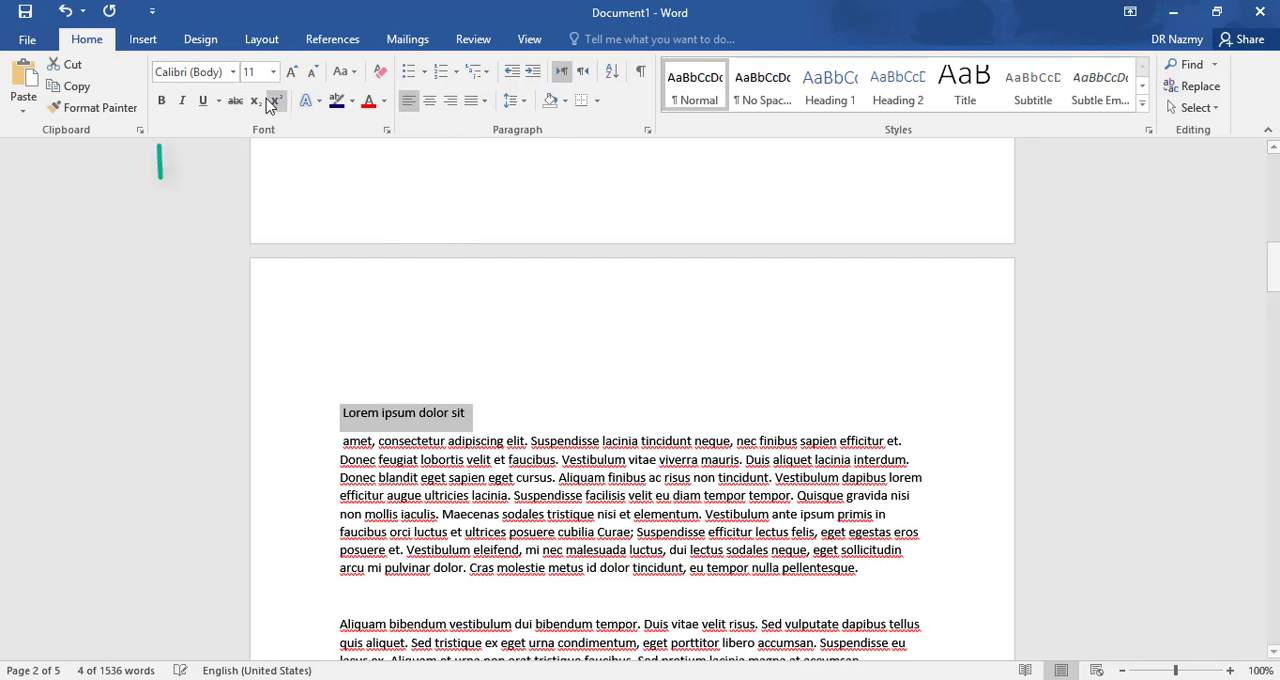
left_click(162, 101)
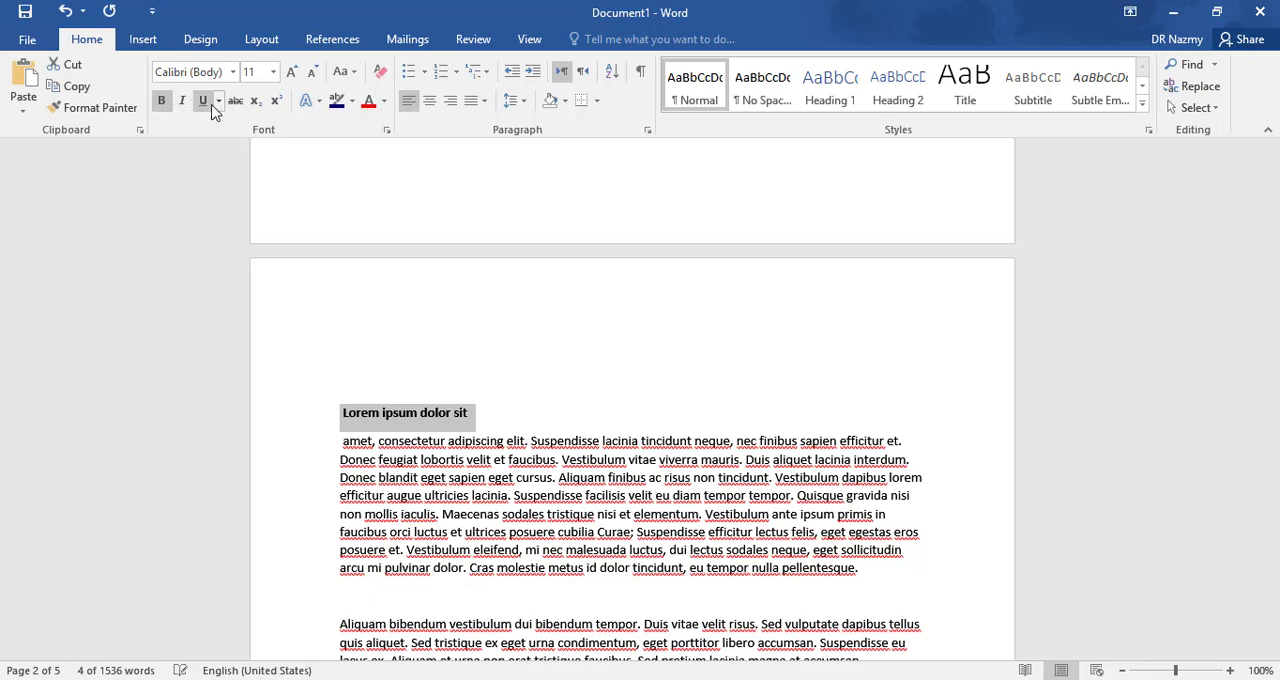
left_click(203, 101)
left_click(274, 78)
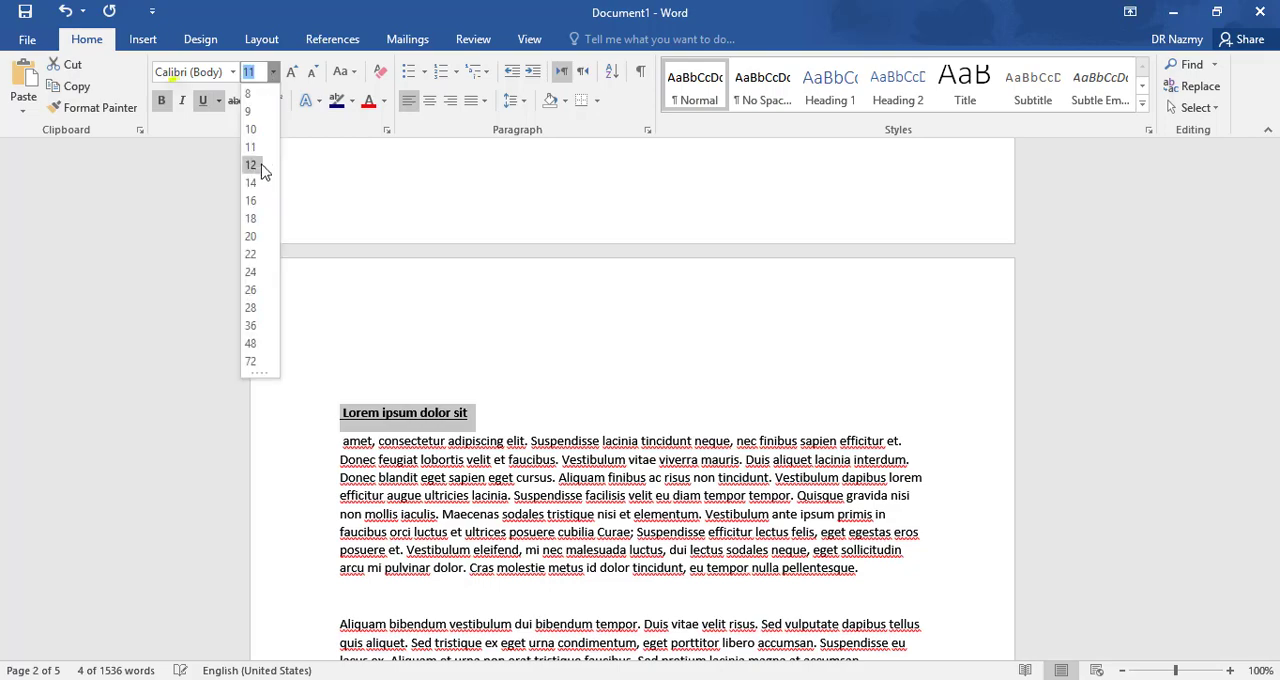
left_click(261, 242)
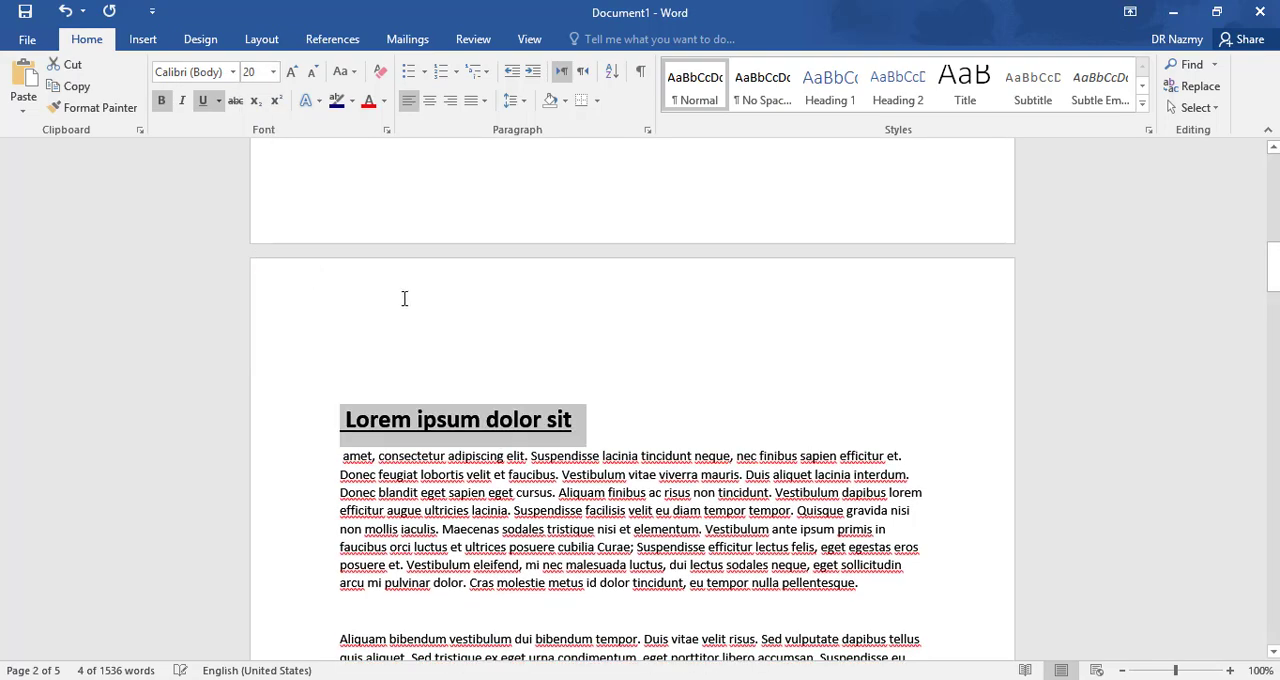
- Add a new line reading "Verse01" directly below the "Lorem ipsum dolor sit" heading
left_click(578, 427)
scroll(575, 415, "down", 6)
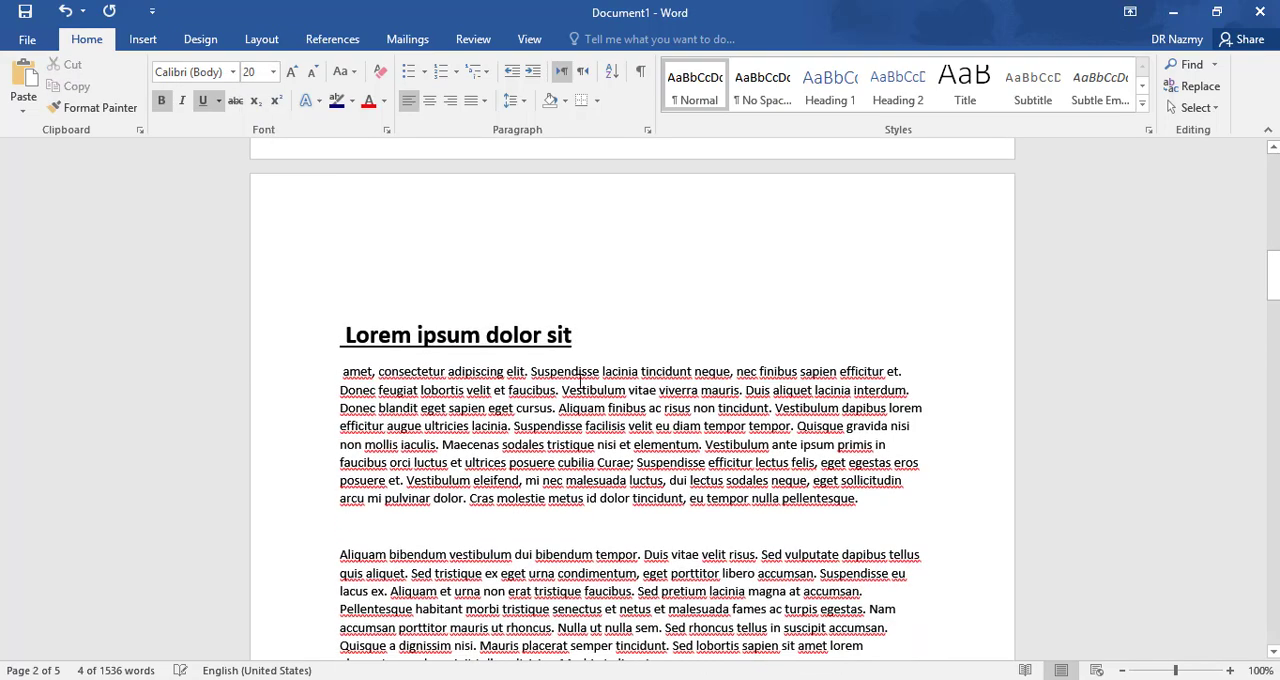
scroll(572, 356, "up", 4)
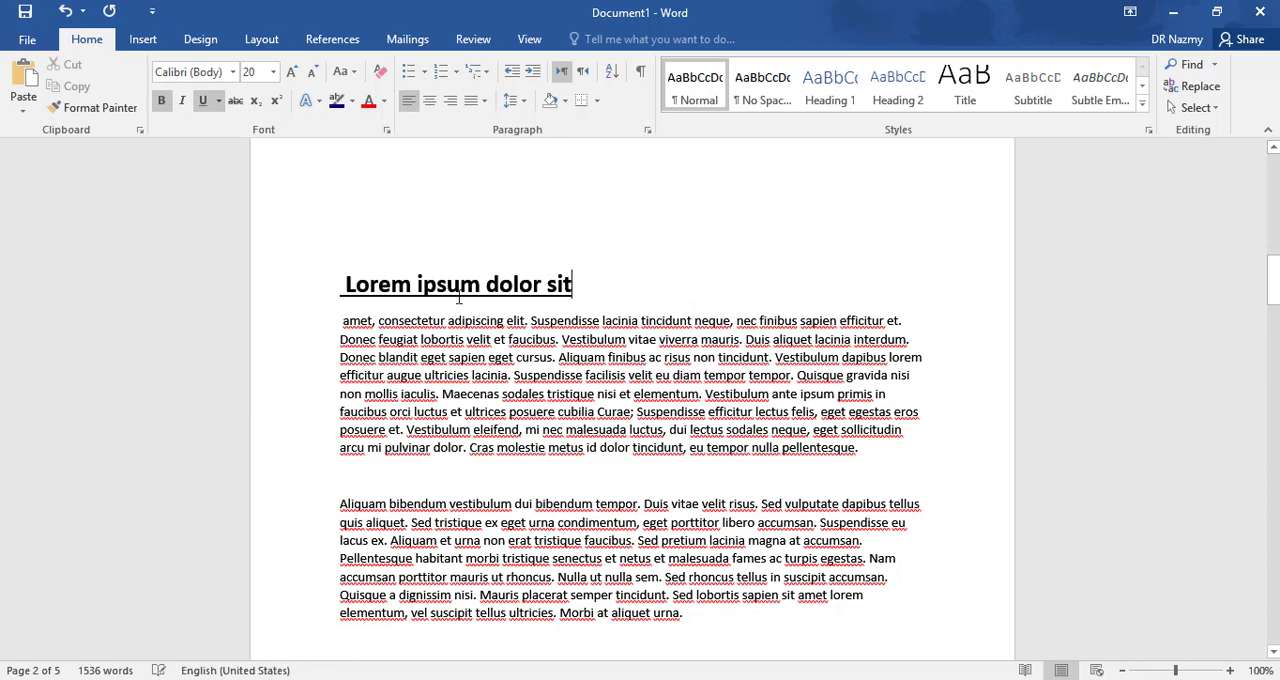
key("Return")
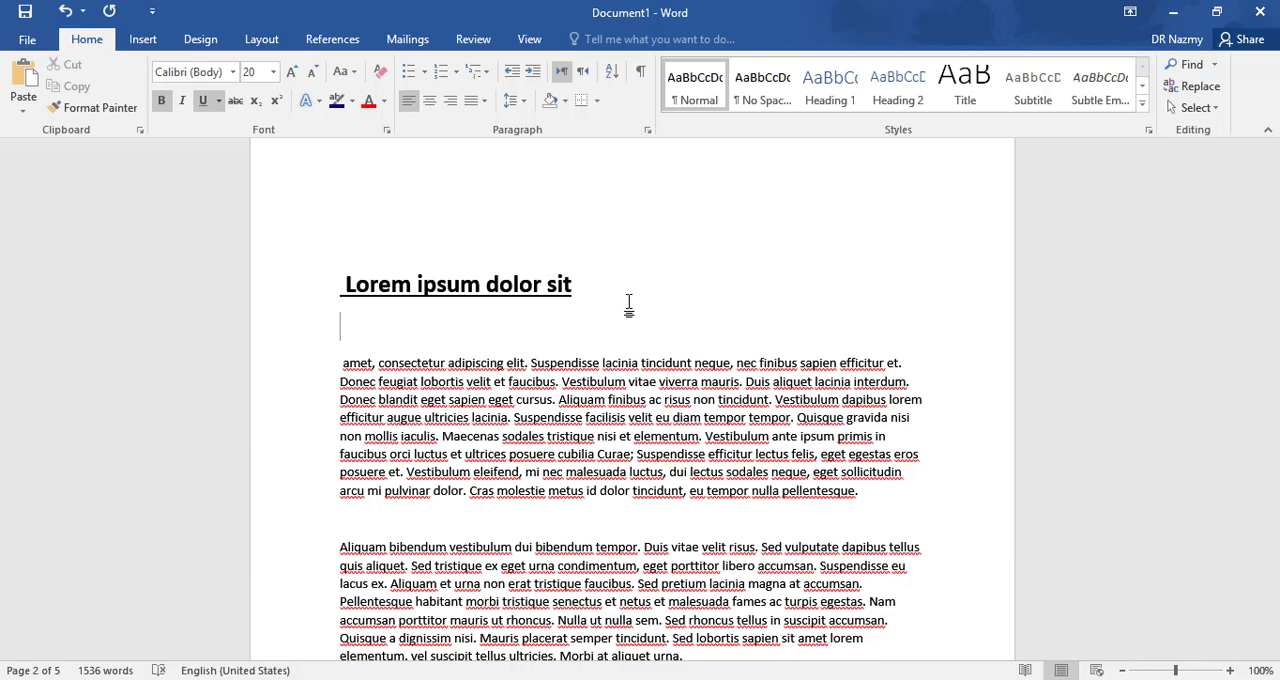
type("ve")
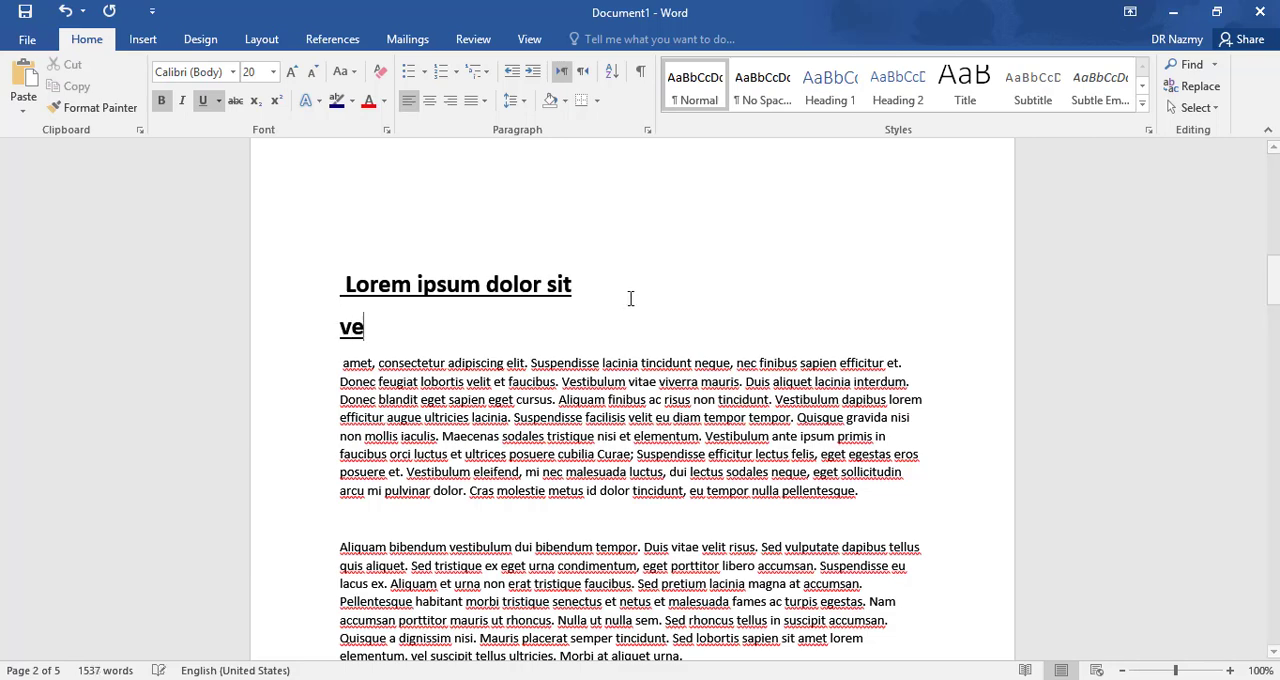
type("r")
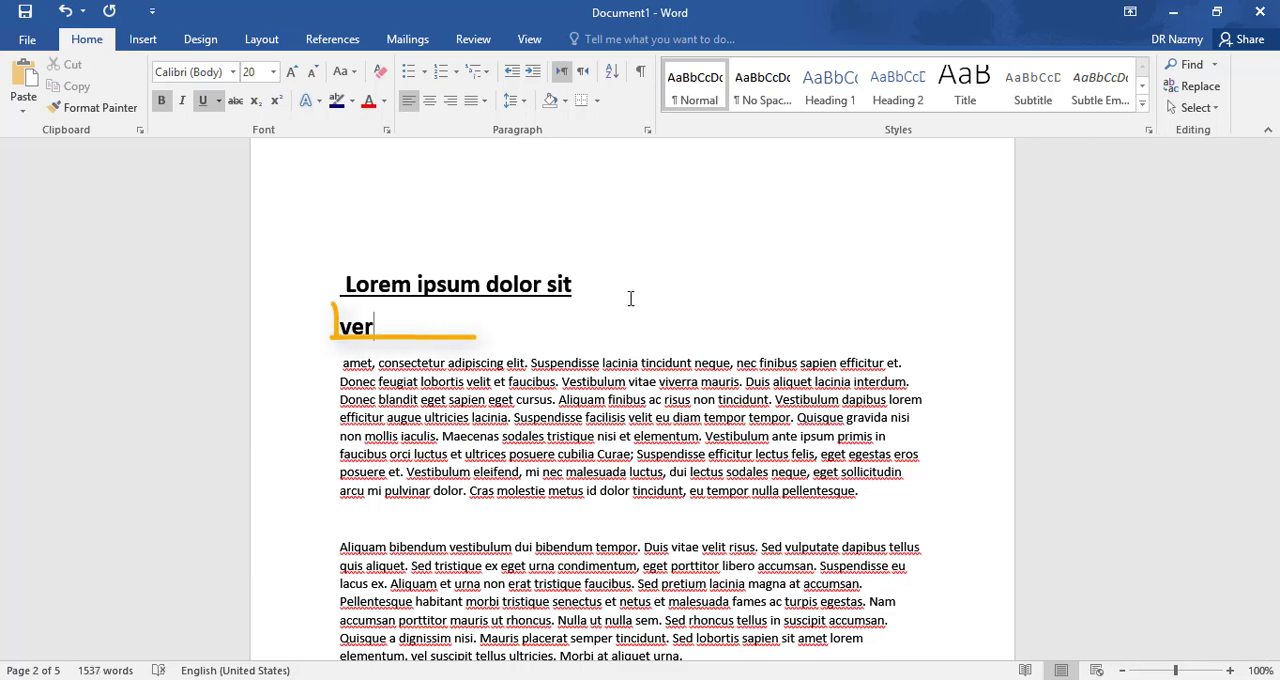
type("se01")
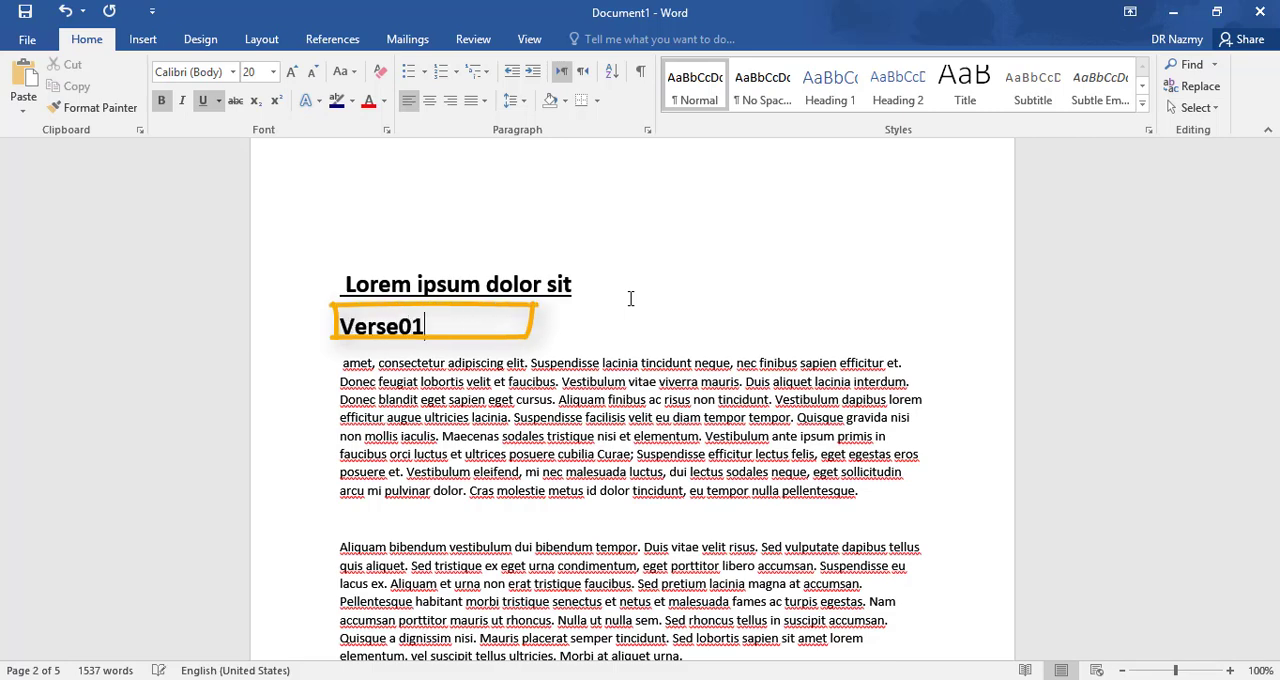
- Remove the underline from the "Verse01" subheading and set its font size to 14
left_click_drag(446, 344, 338, 350)
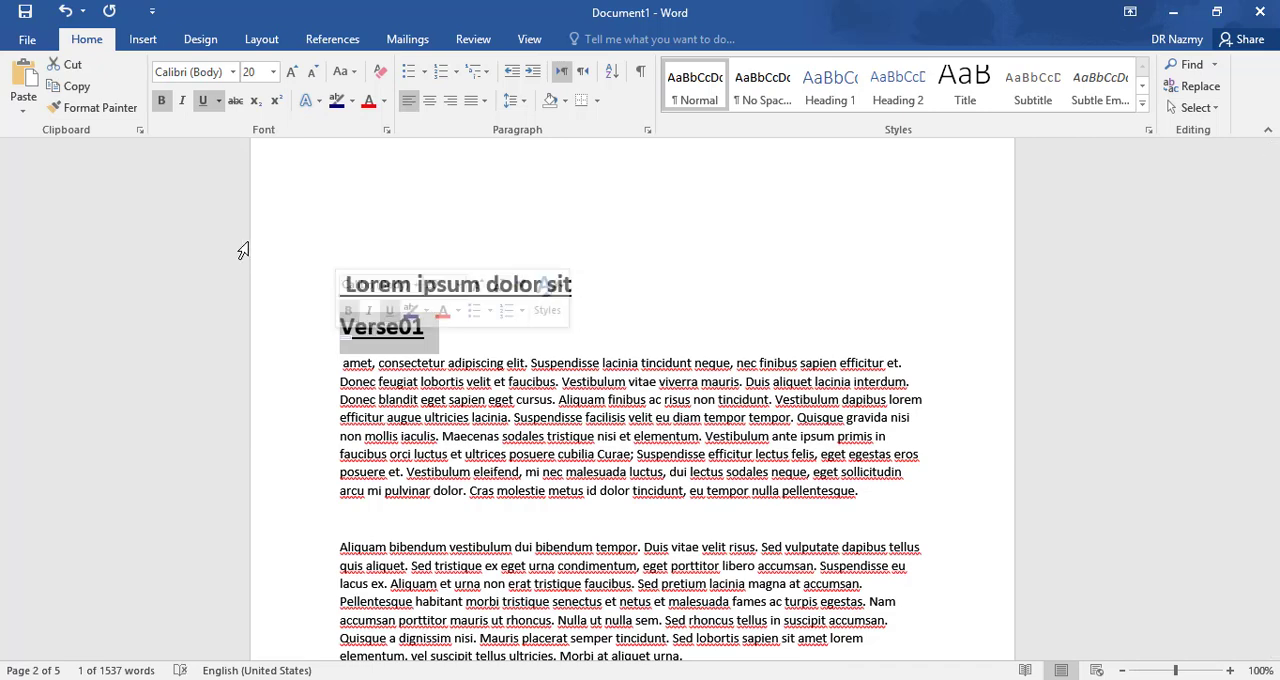
left_click(203, 101)
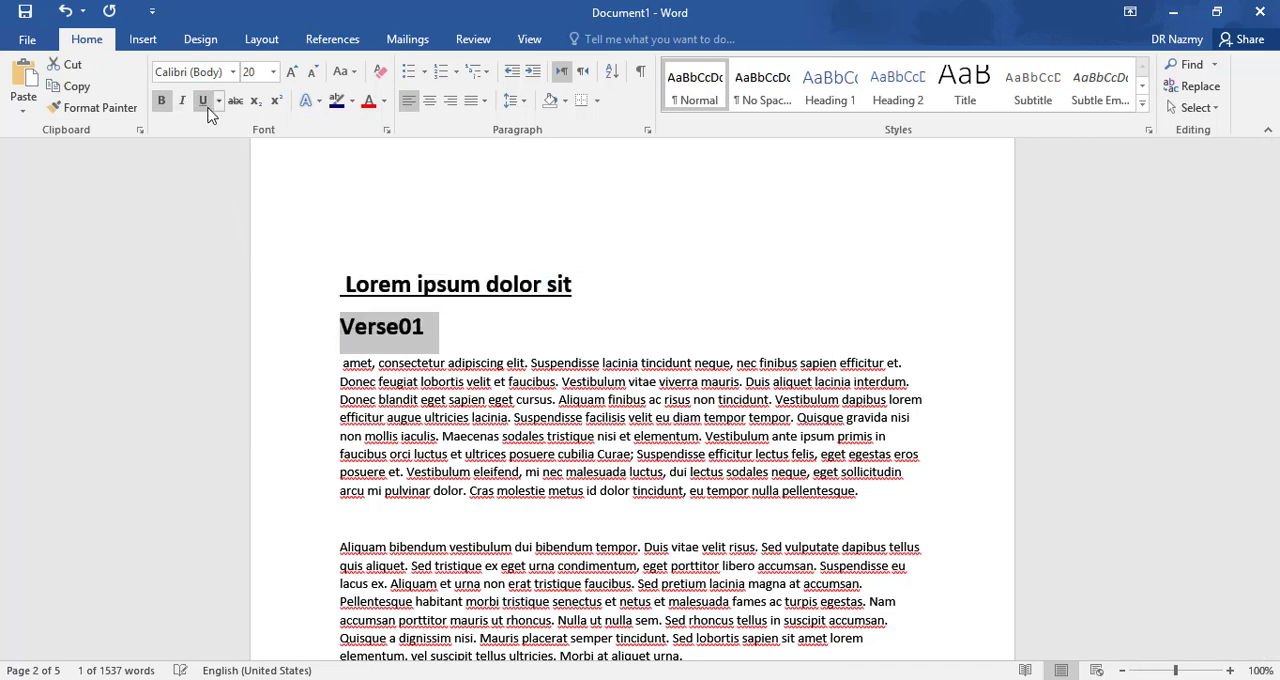
left_click(273, 72)
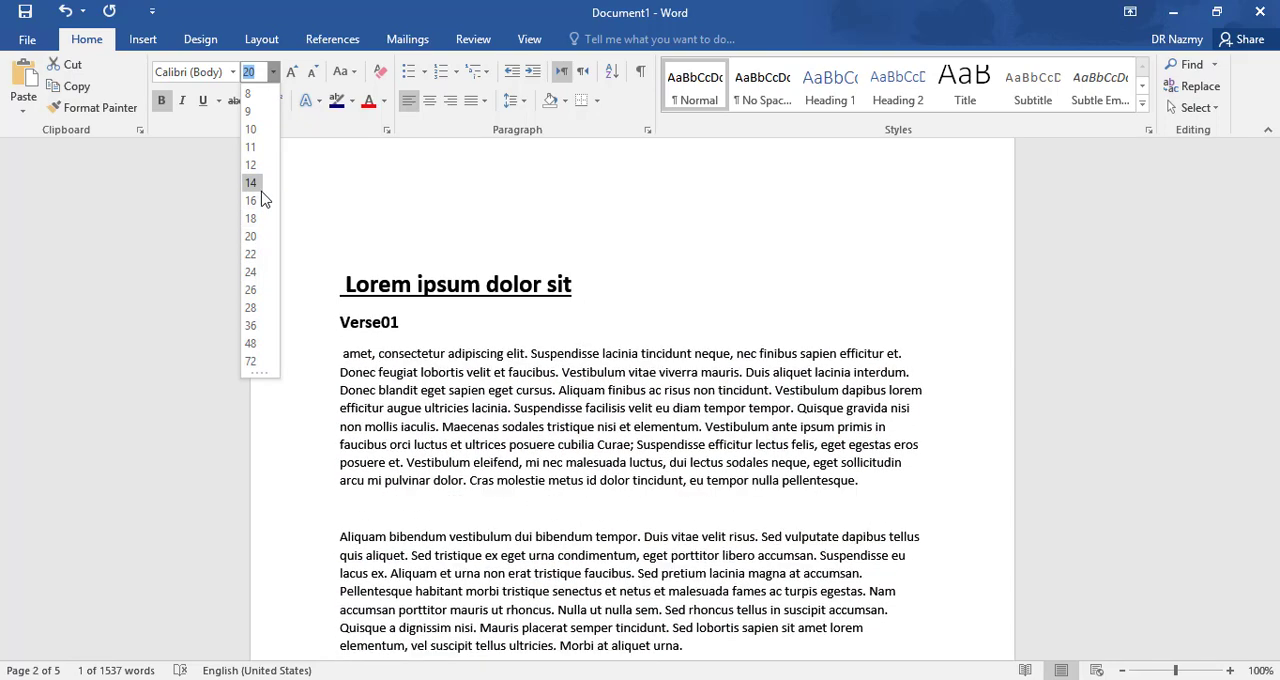
left_click(260, 188)
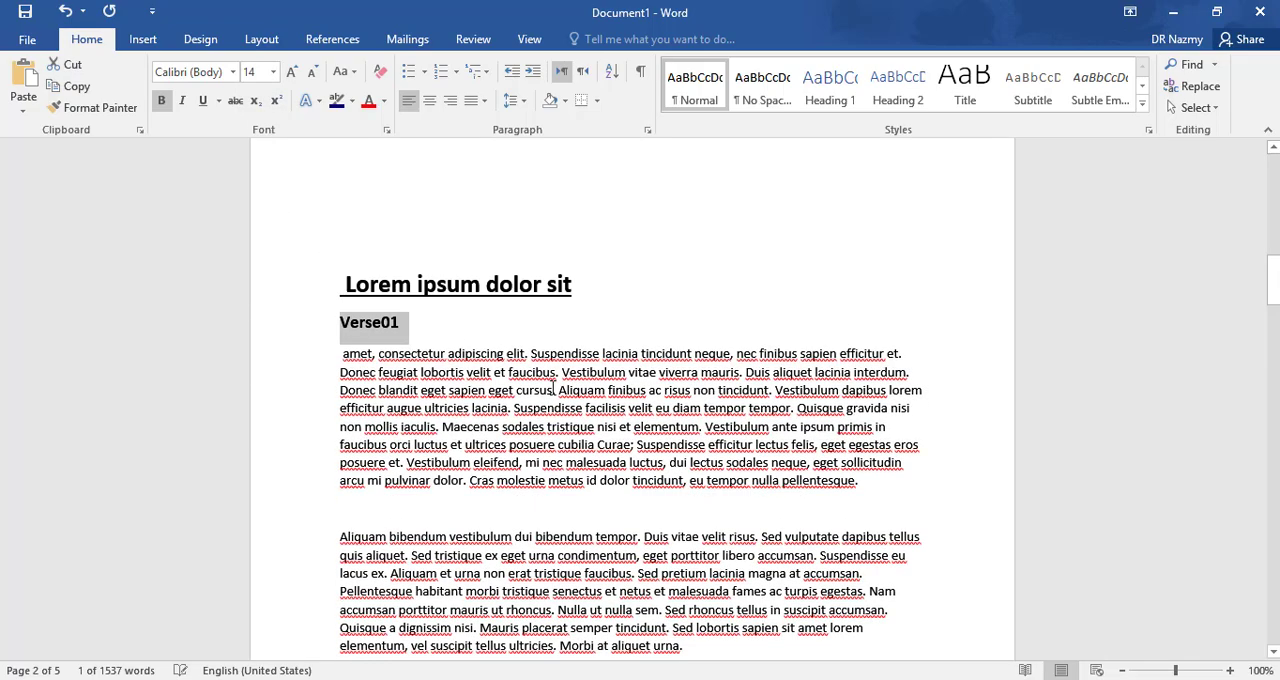
- Enter "Verse02" on the blank line above the "Proin vel dignissim elit" paragraph and make it bold
scroll(502, 425, "down", 6)
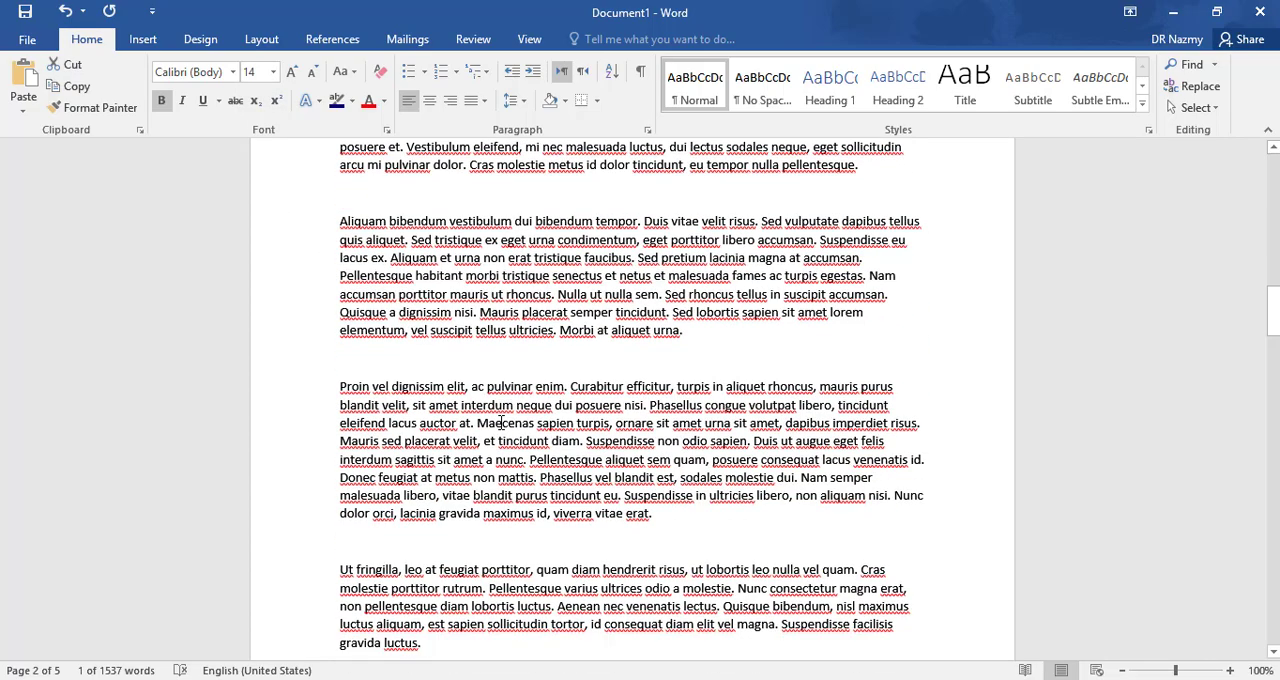
scroll(704, 400, "up", 2)
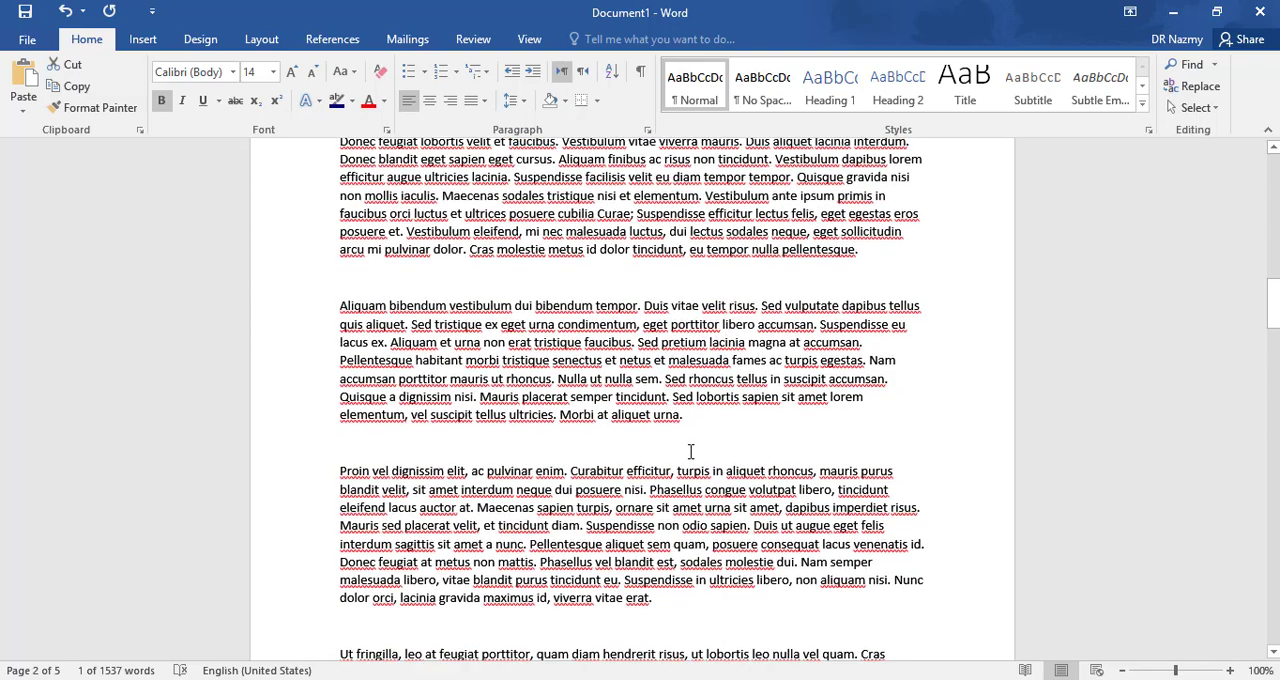
left_click(664, 455)
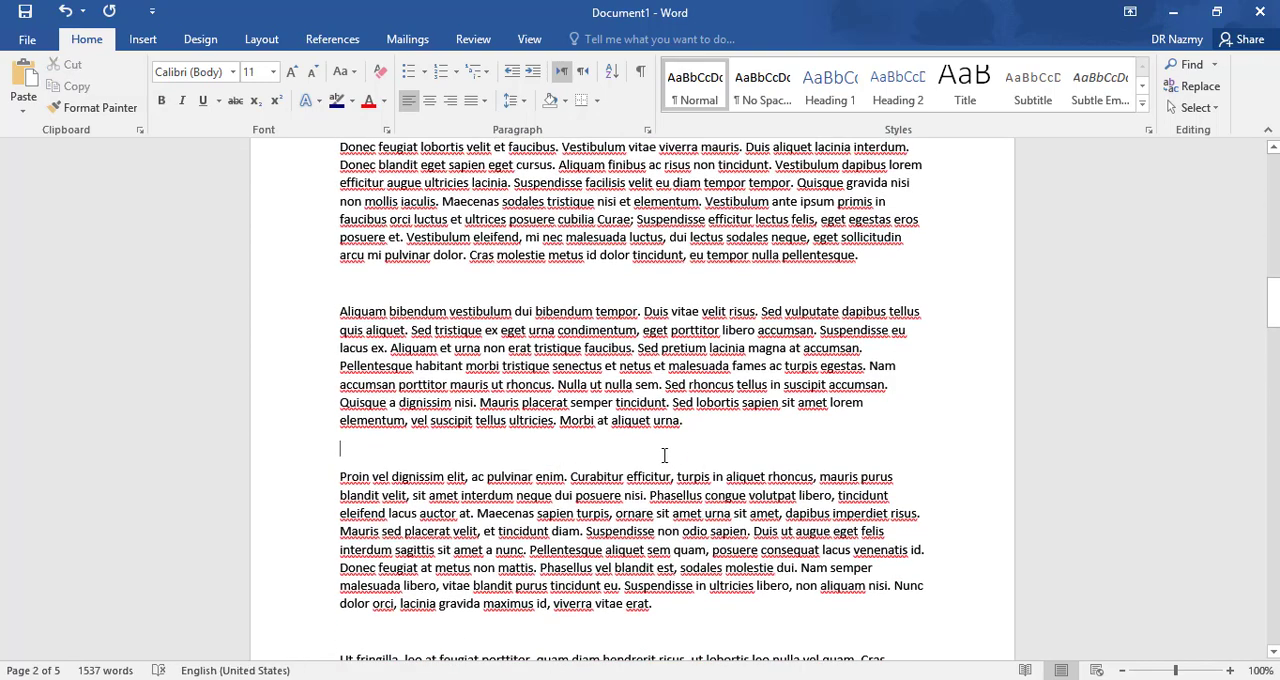
type("verse")
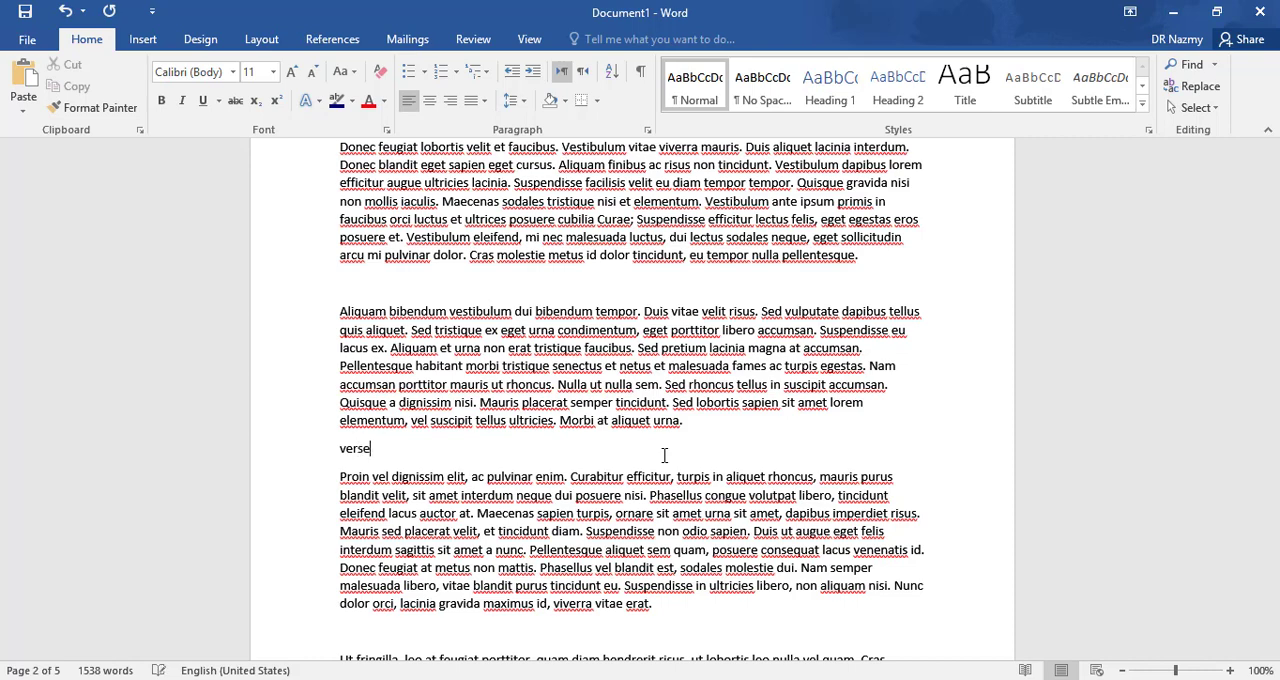
type("02")
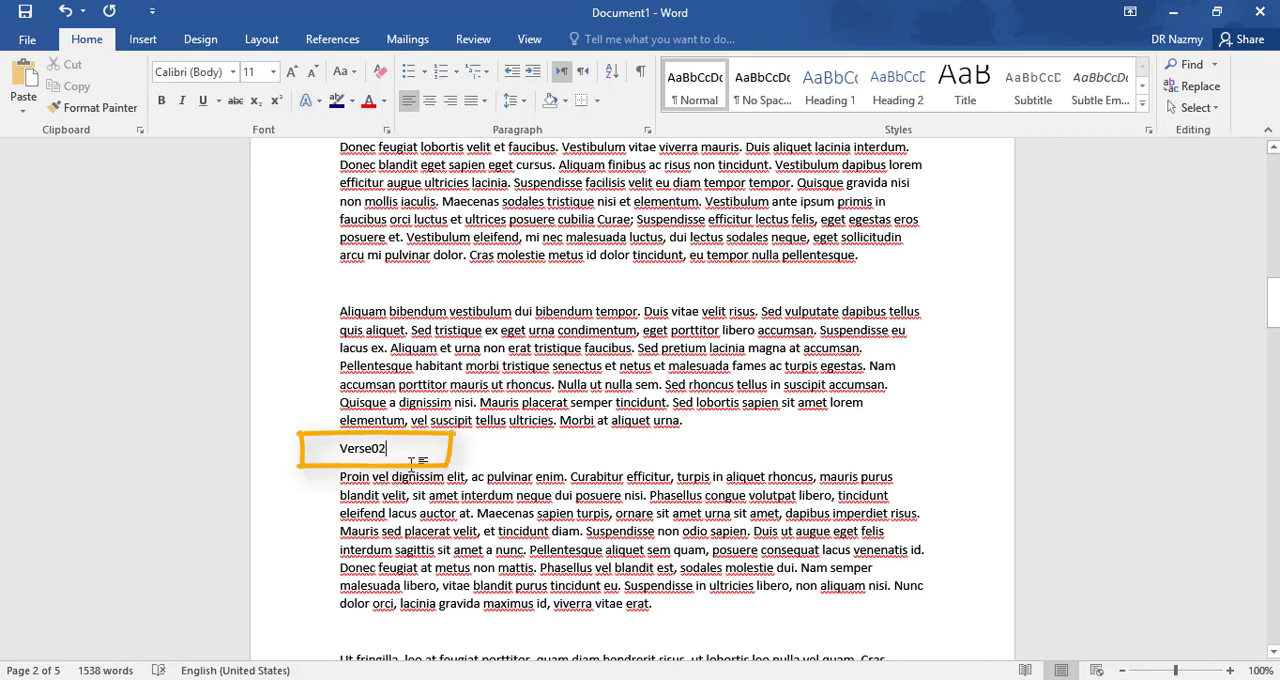
left_click_drag(392, 451, 339, 450)
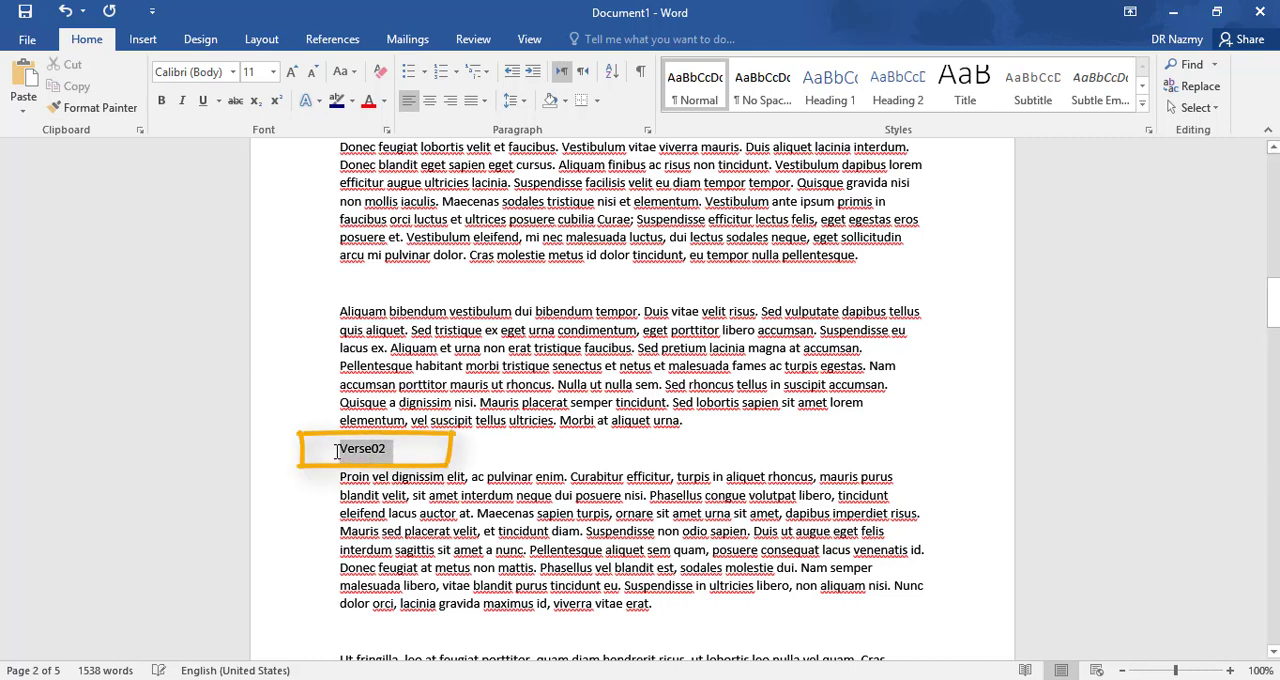
left_click(163, 100)
left_click(419, 451)
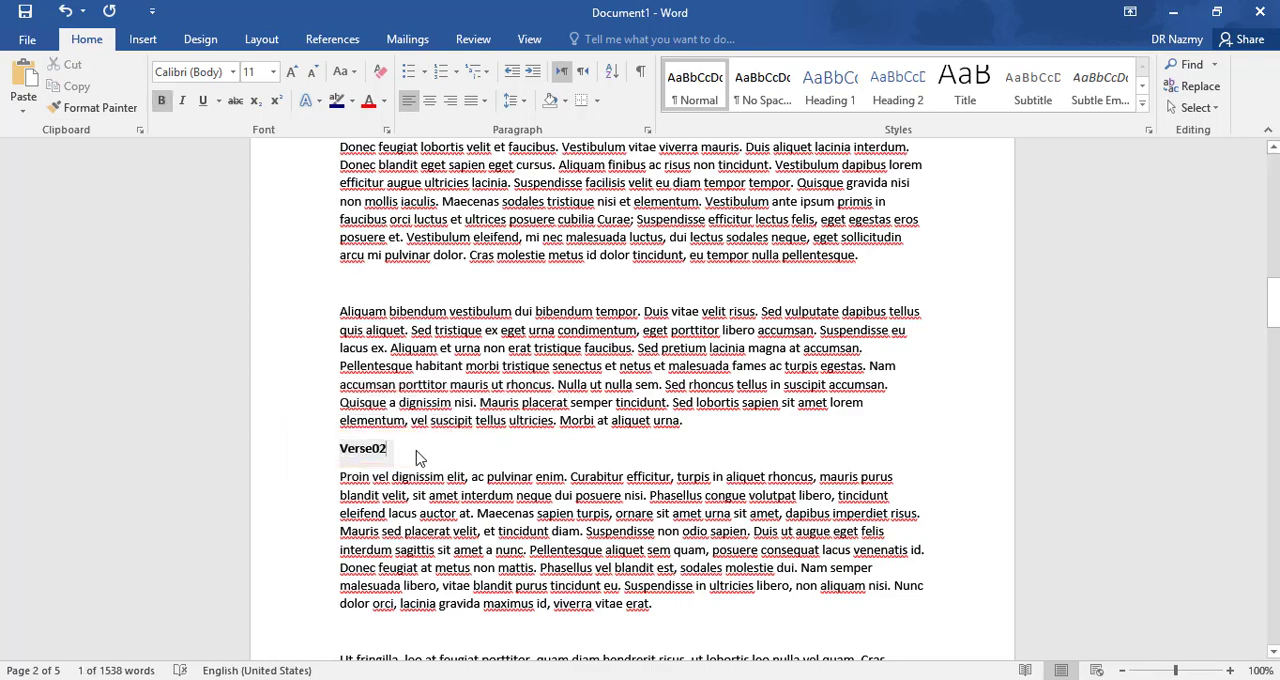
- Copy the formatting of the "Verse01" subheading onto "Verse02" with Format Painter
scroll(440, 420, "up", 2)
scroll(452, 390, "up", 2)
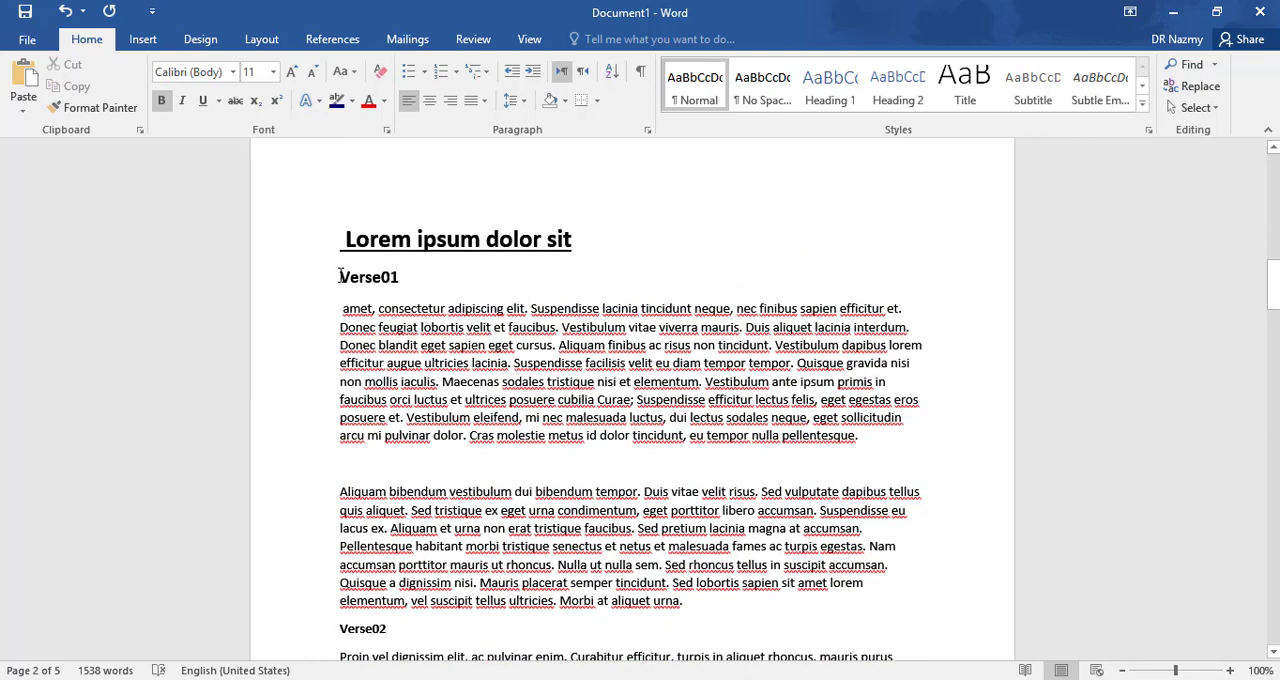
double_click(371, 278)
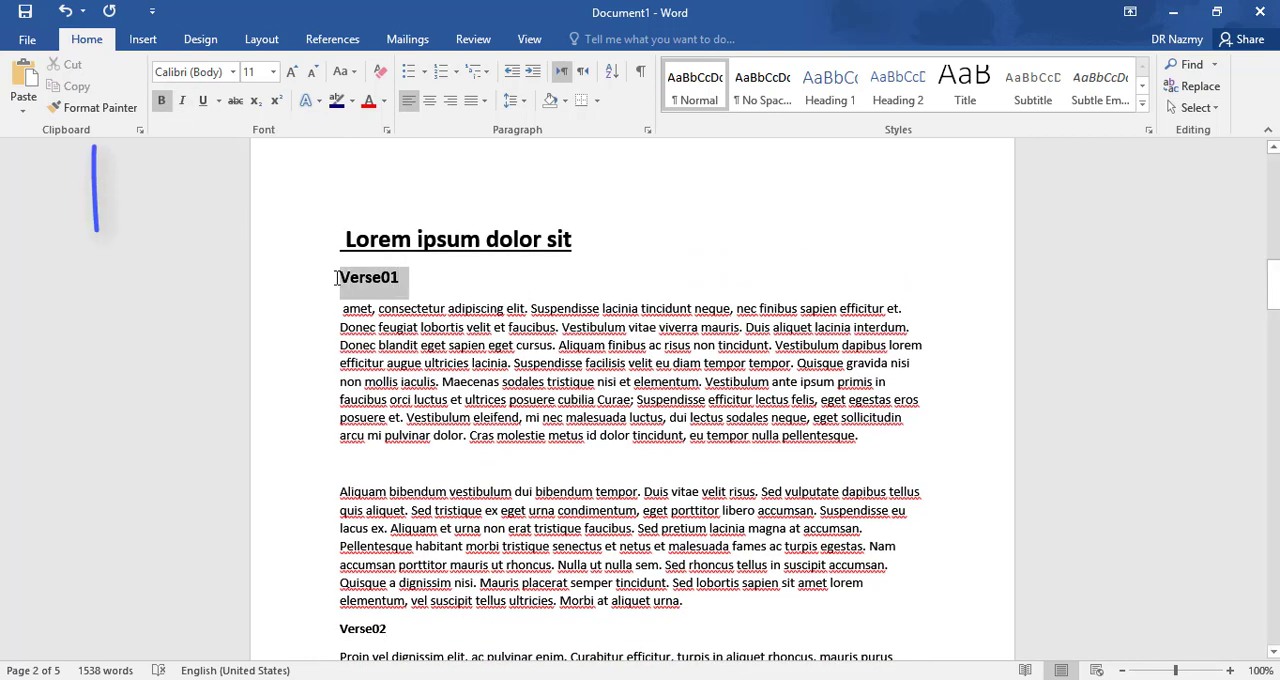
left_click(112, 117)
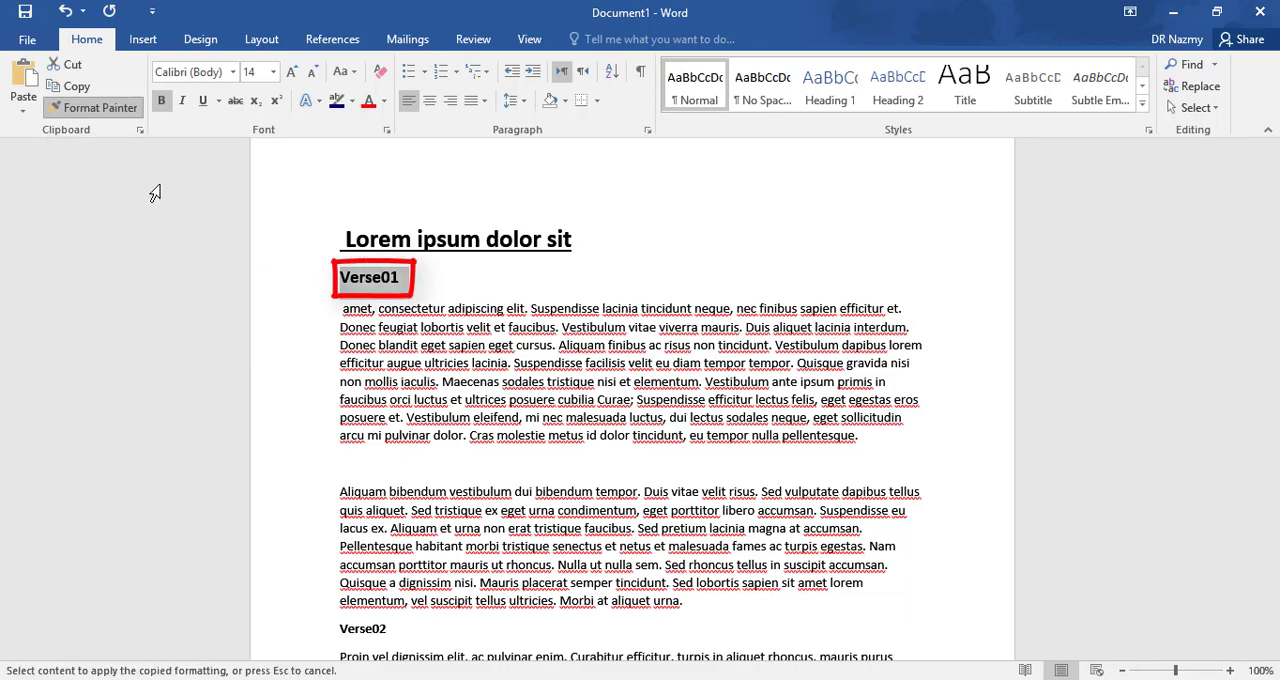
scroll(275, 335, "down", 3)
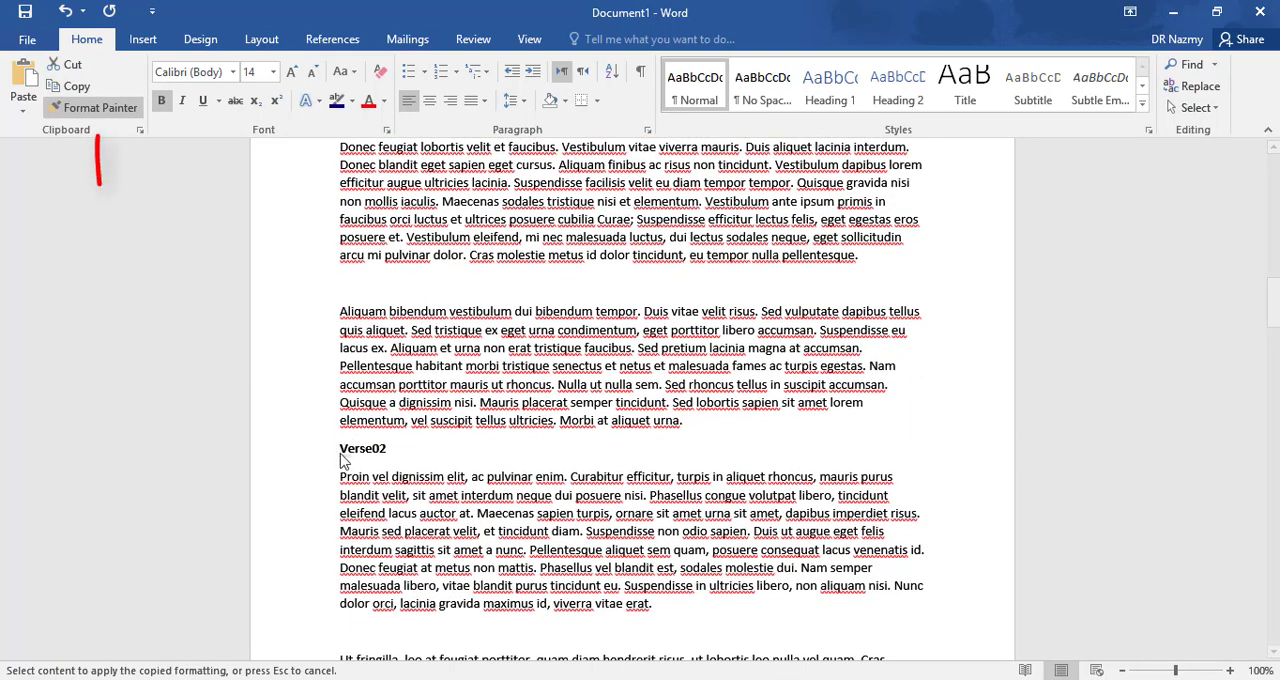
left_click_drag(333, 451, 400, 448)
scroll(400, 399, "up", 3)
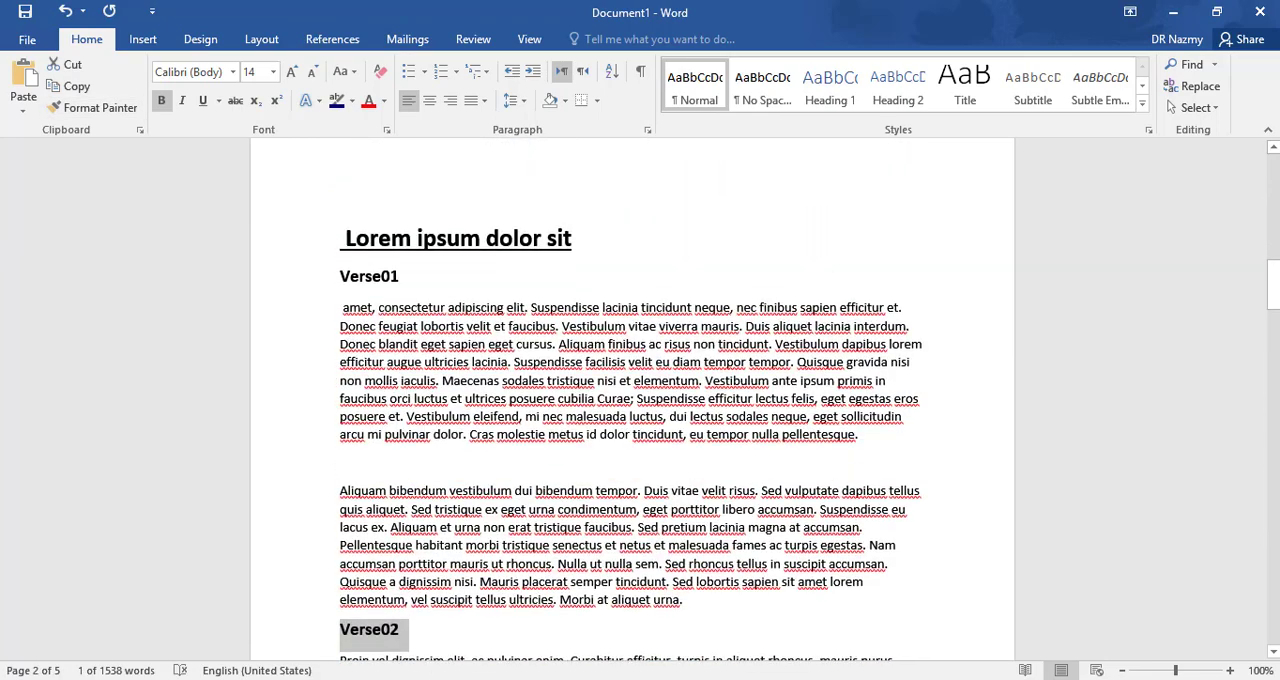
scroll(446, 332, "down", 2)
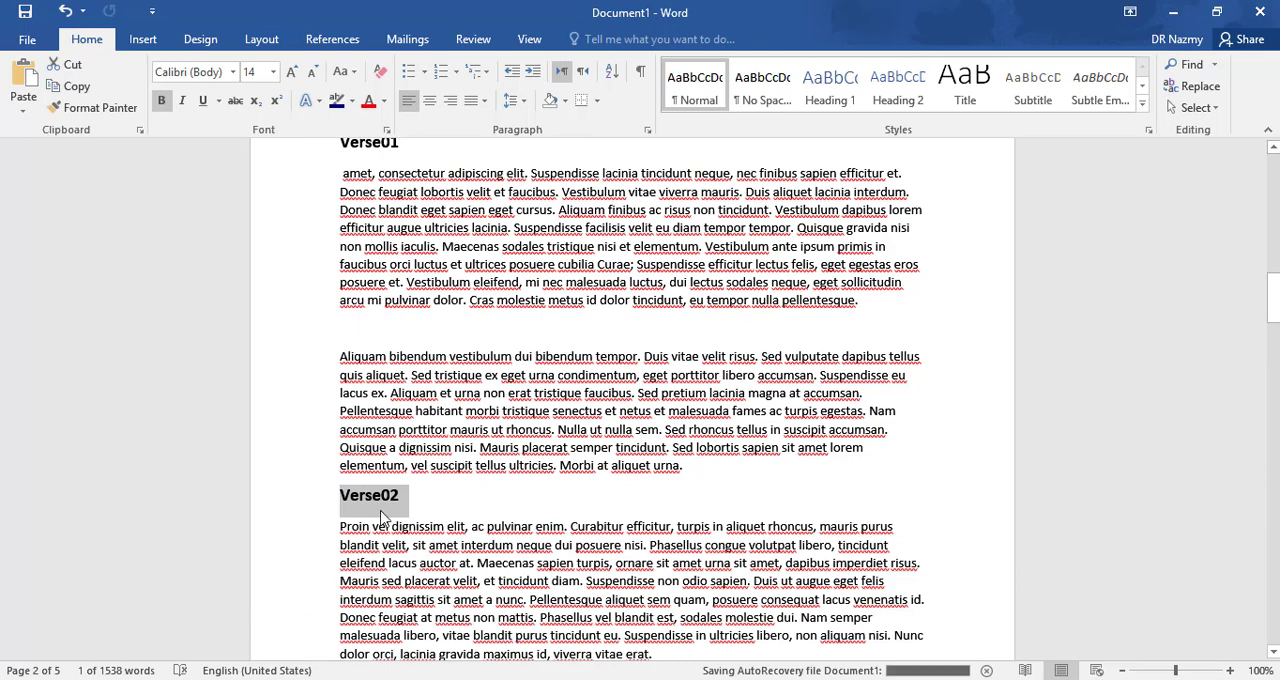
scroll(380, 516, "up", 2)
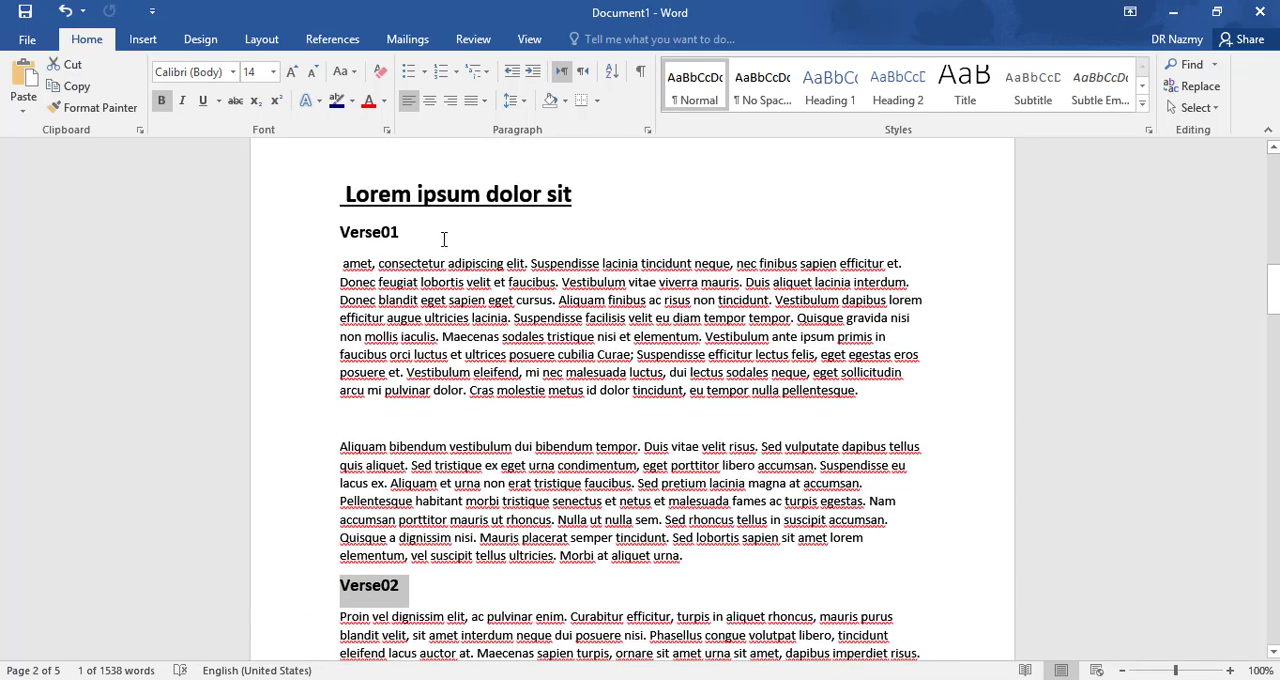
- Add a new line reading "partA" directly below the "Verse01" subheading
left_click(444, 234)
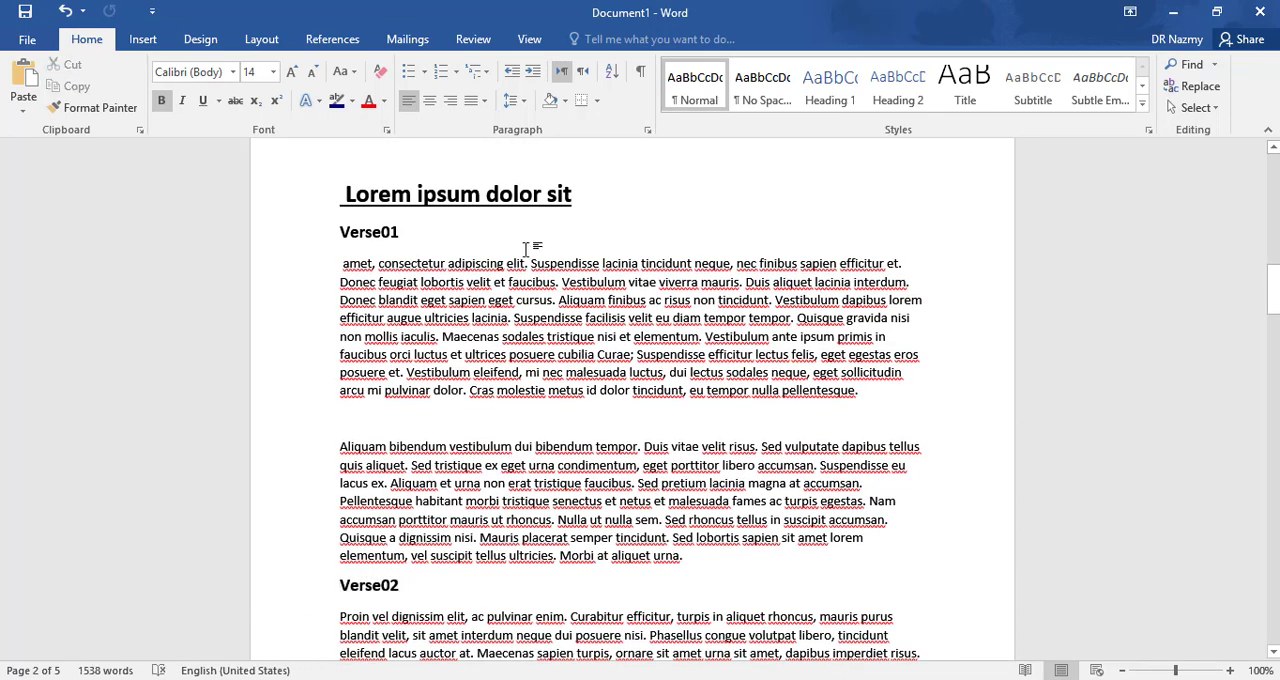
key("Return")
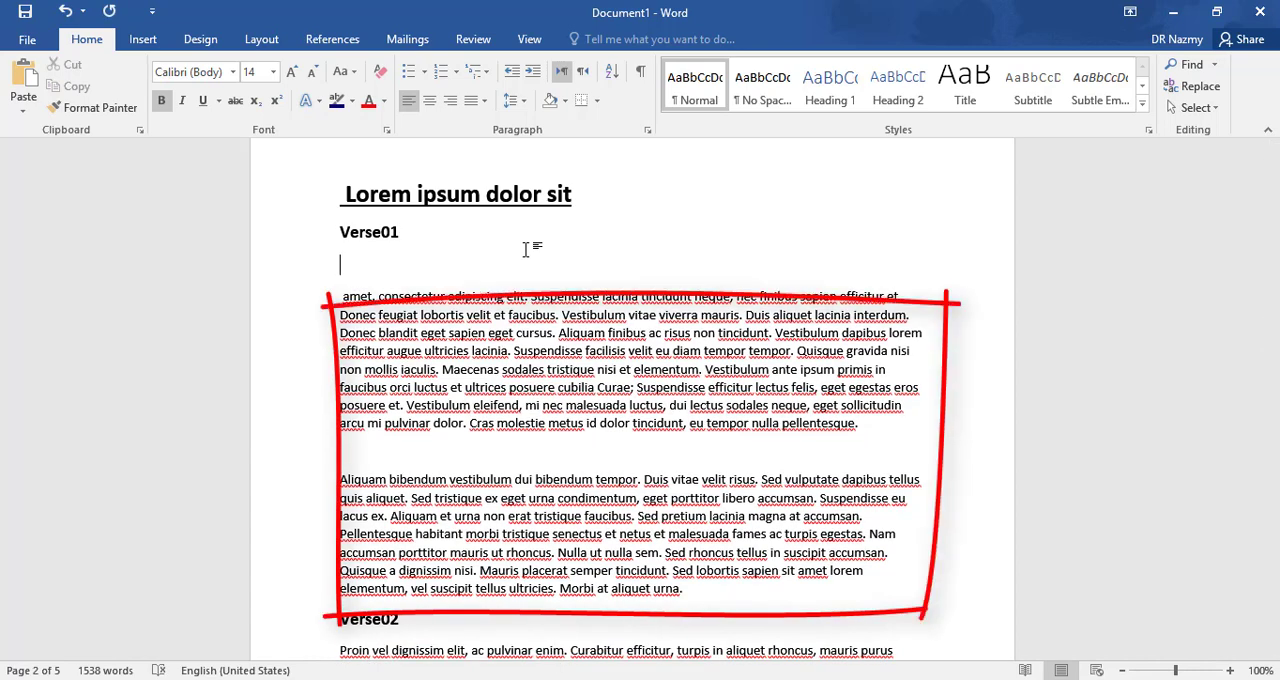
type("verse")
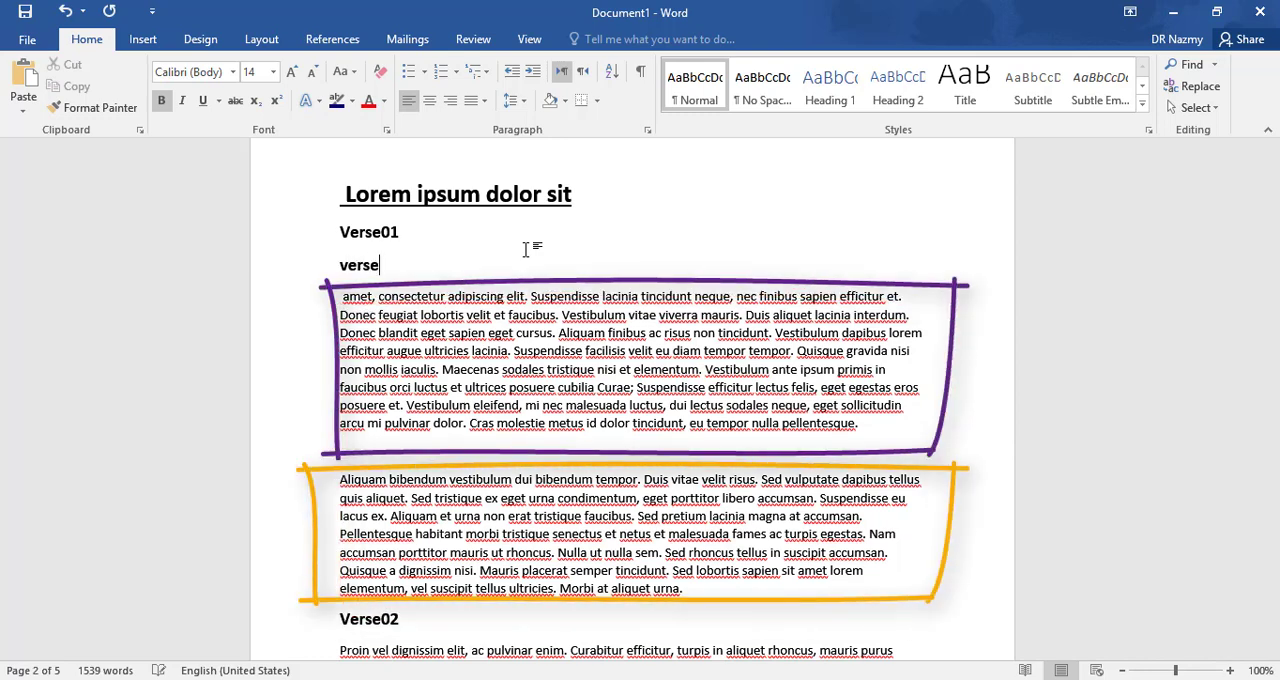
key("BackSpace")
key("BackSpace")
key("BackSpace")
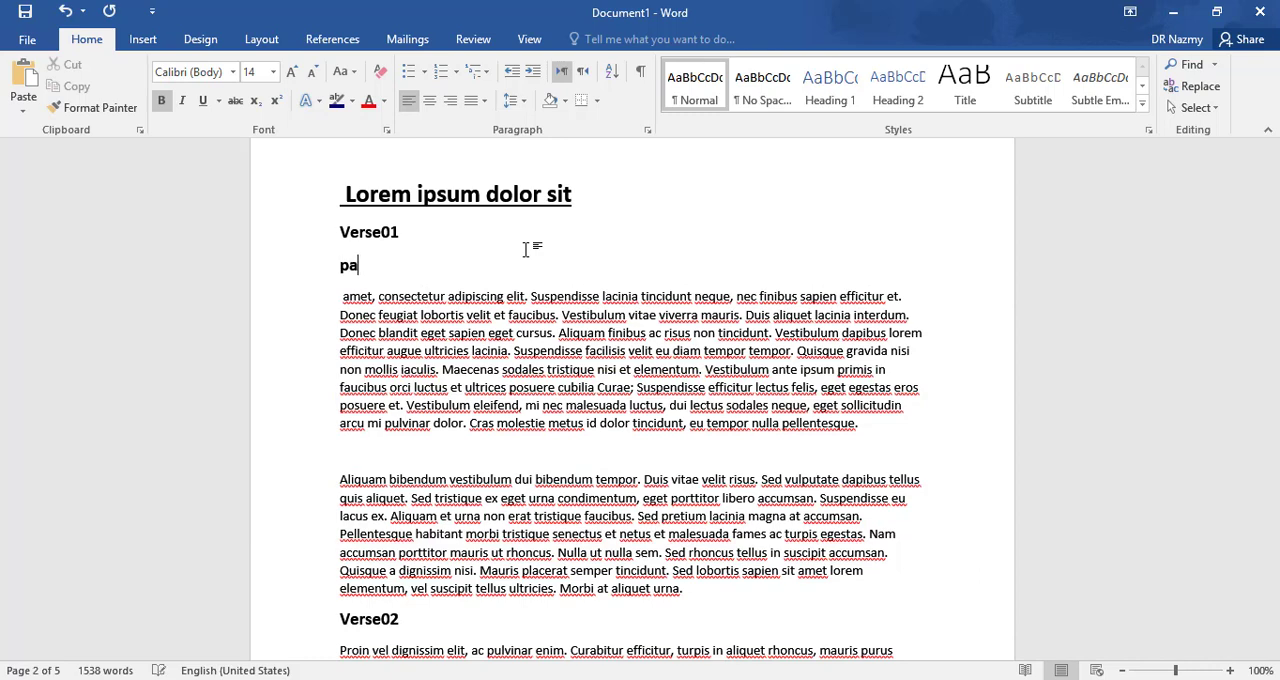
type("partA")
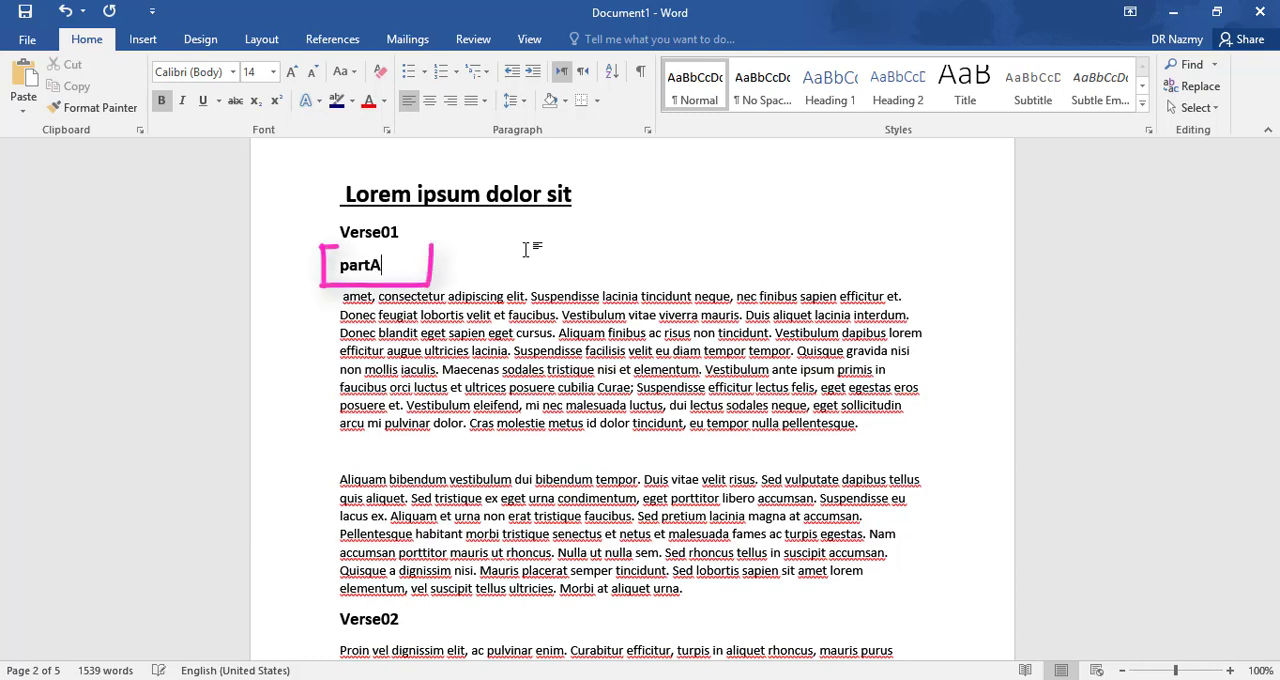
- Enter "partB" on the blank line above the "Aliquam bibendum vestibulum" paragraph
left_click(398, 458)
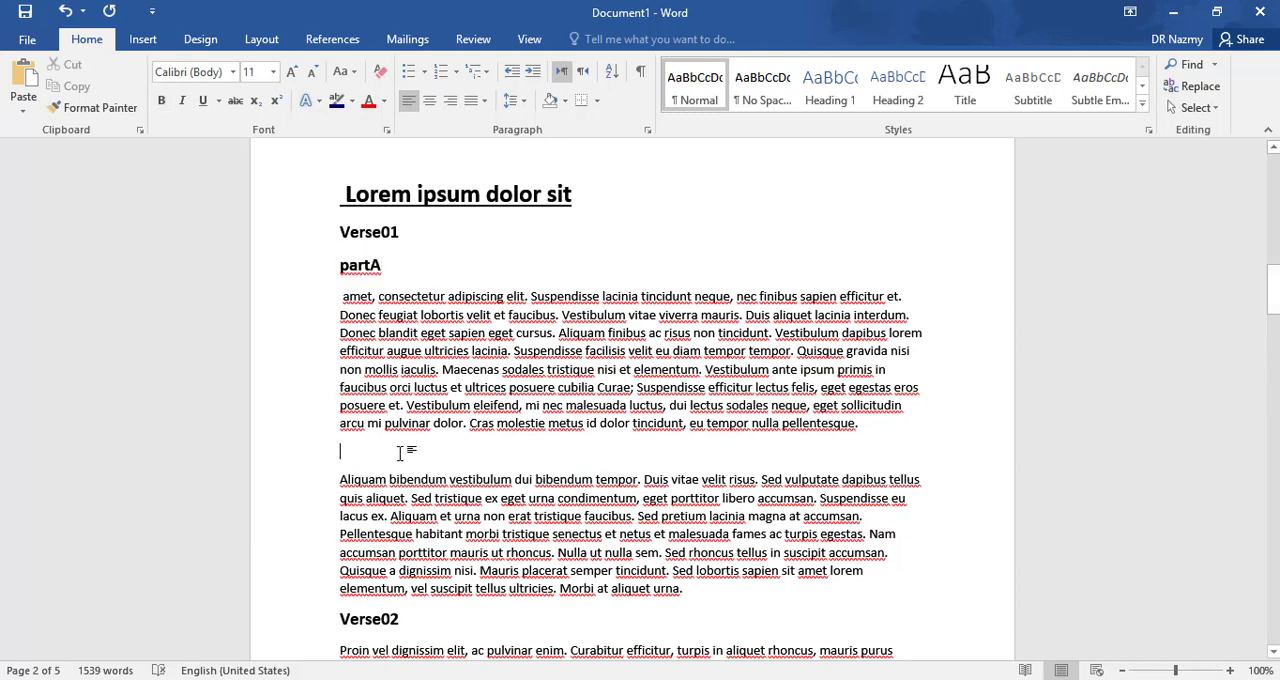
type("part")
key("BackSpace")
- Format the "partA" line as non-bold, underlined text in the darkest green theme colour
left_click_drag(393, 273, 337, 271)
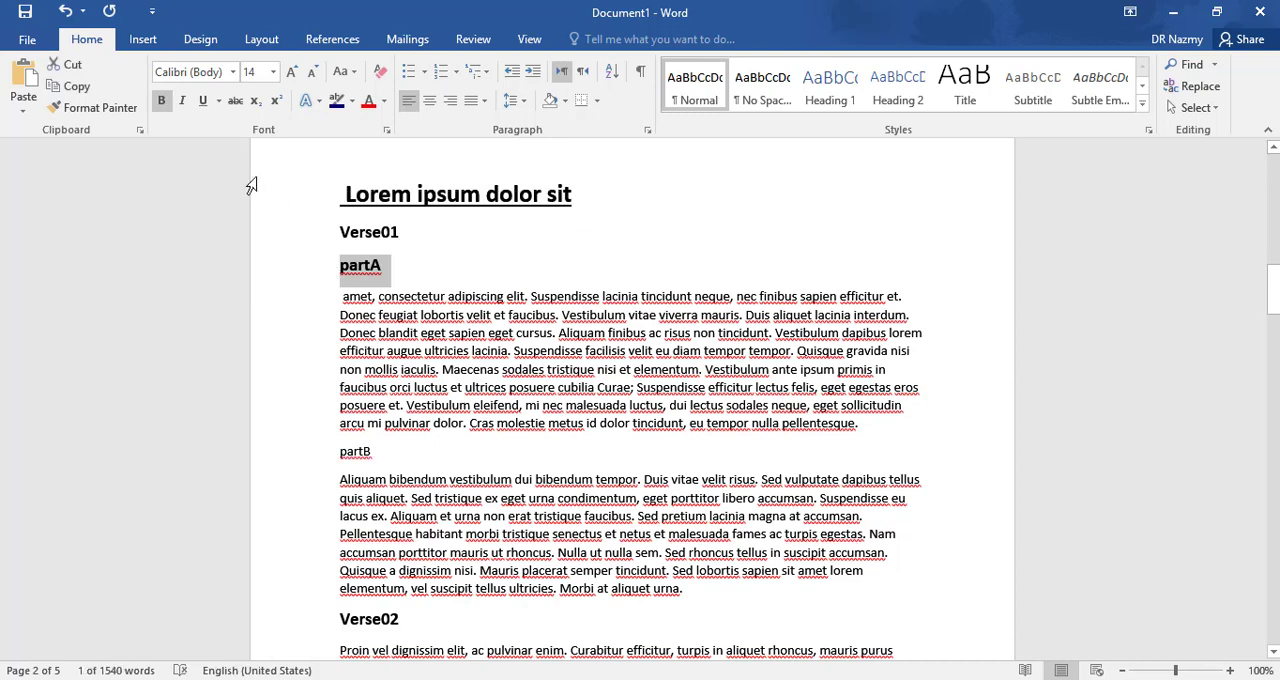
left_click(157, 106)
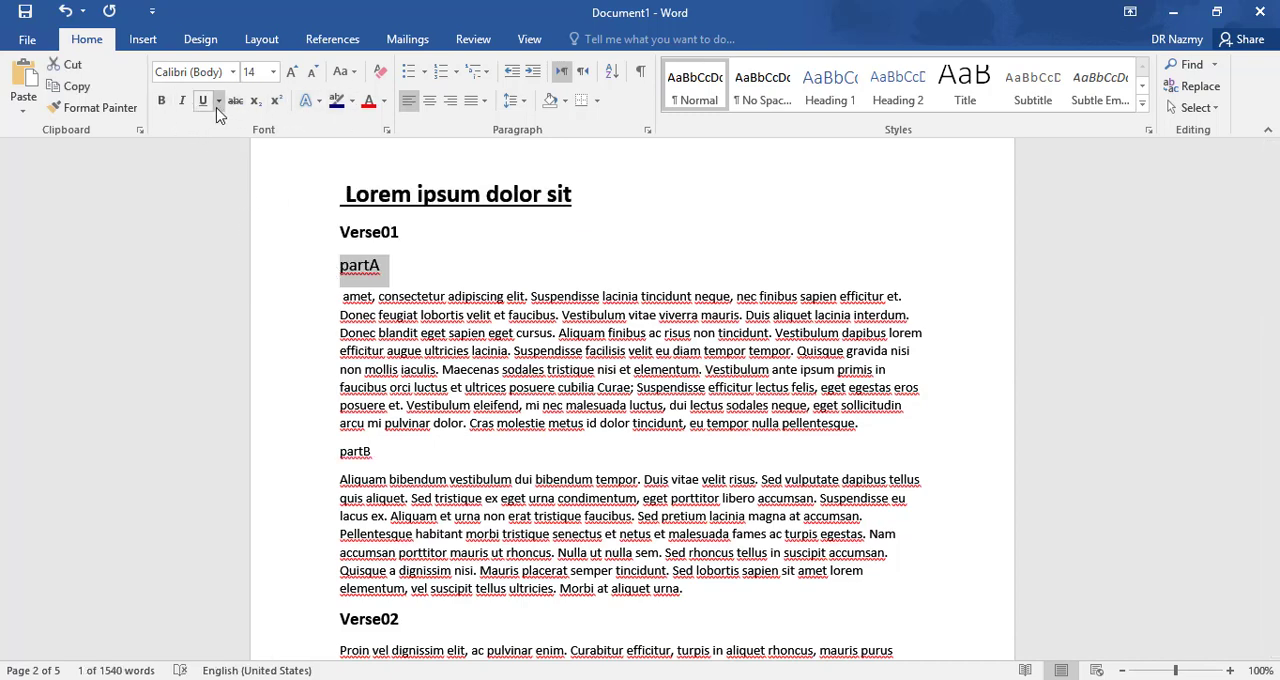
left_click(204, 102)
left_click(385, 102)
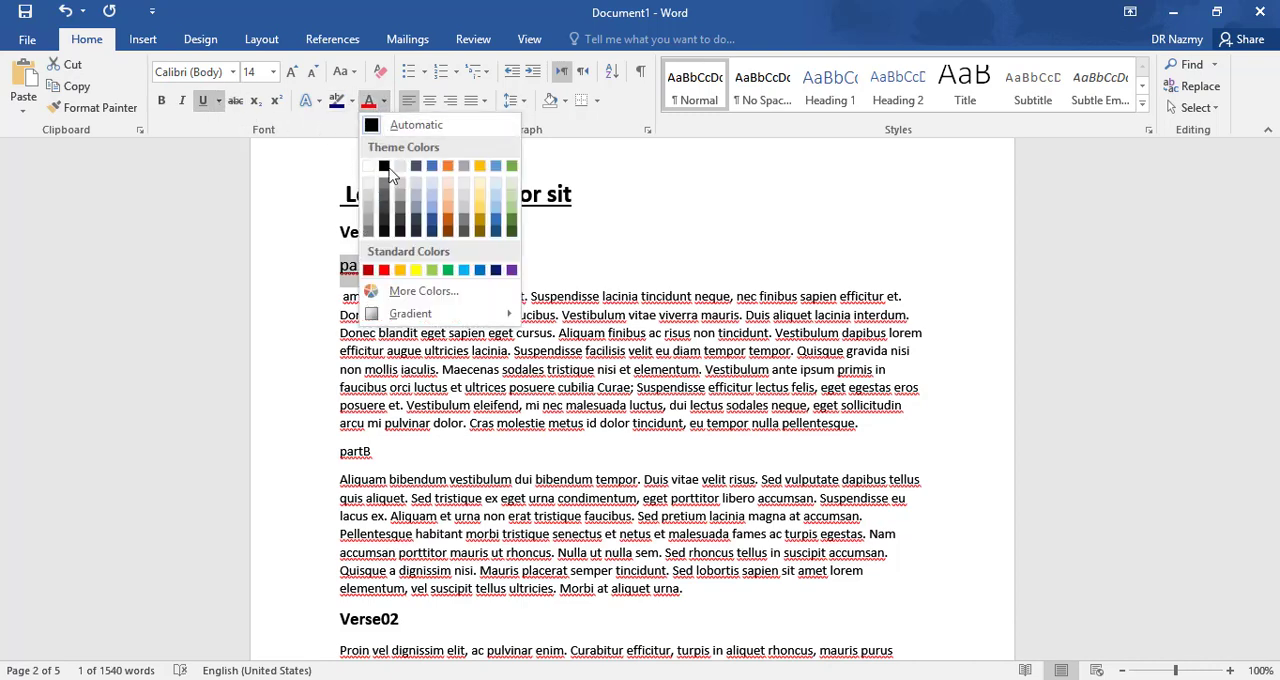
left_click(511, 231)
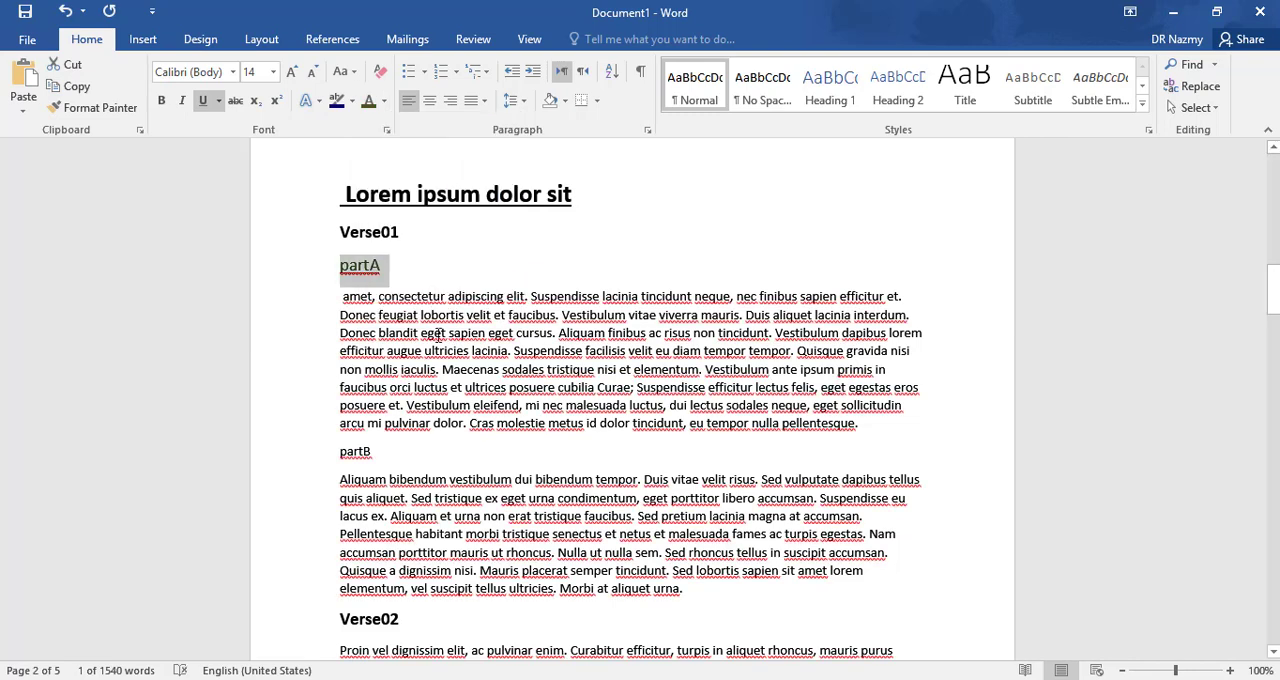
- Copy the formatting of the "partA" line onto "partB" with Format Painter
left_click(400, 451)
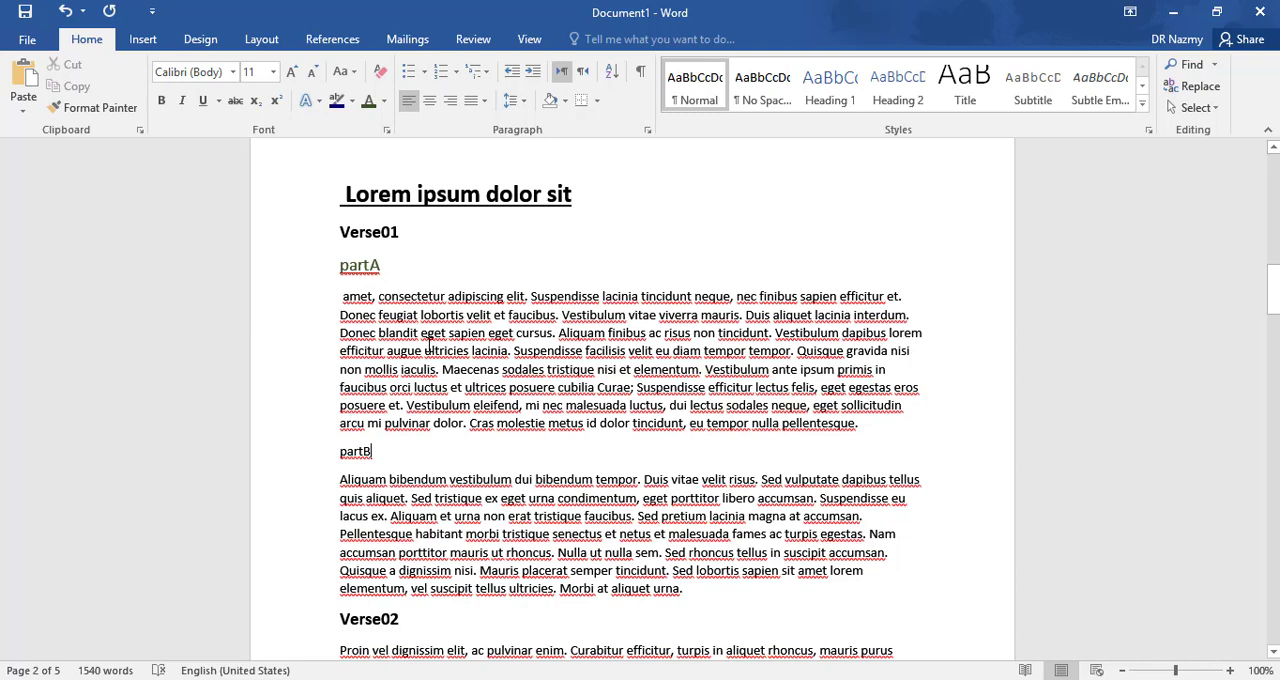
double_click(373, 265)
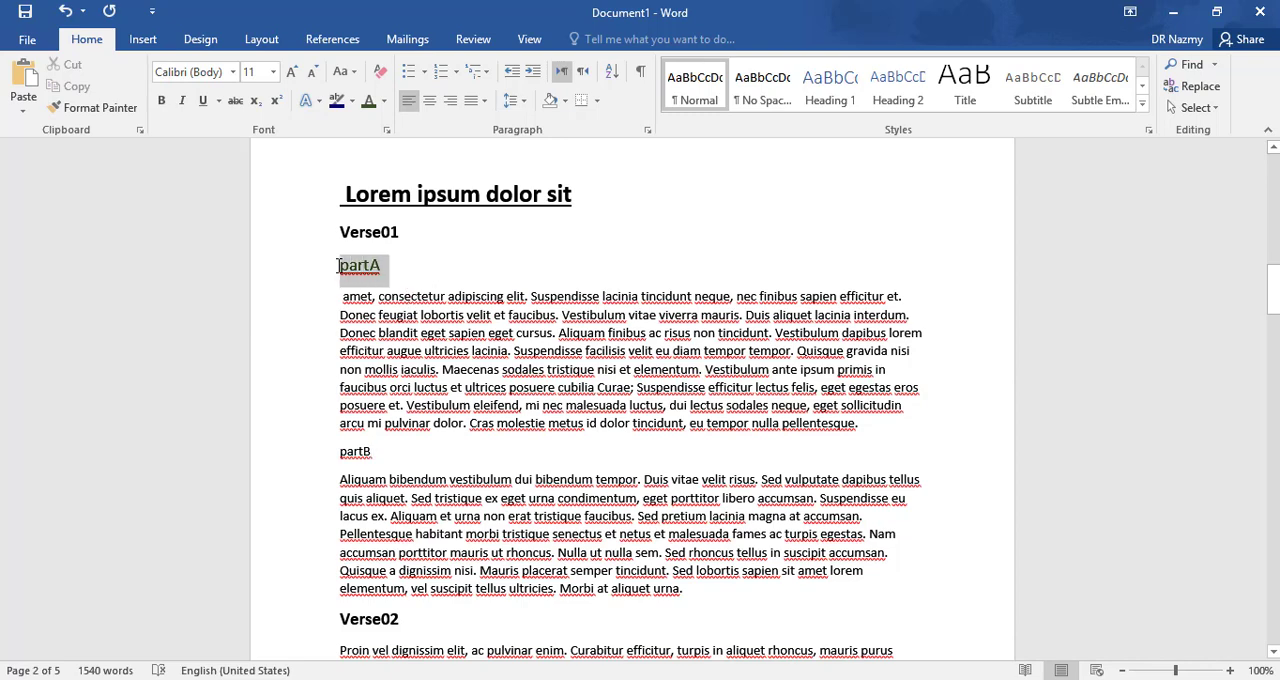
left_click(118, 110)
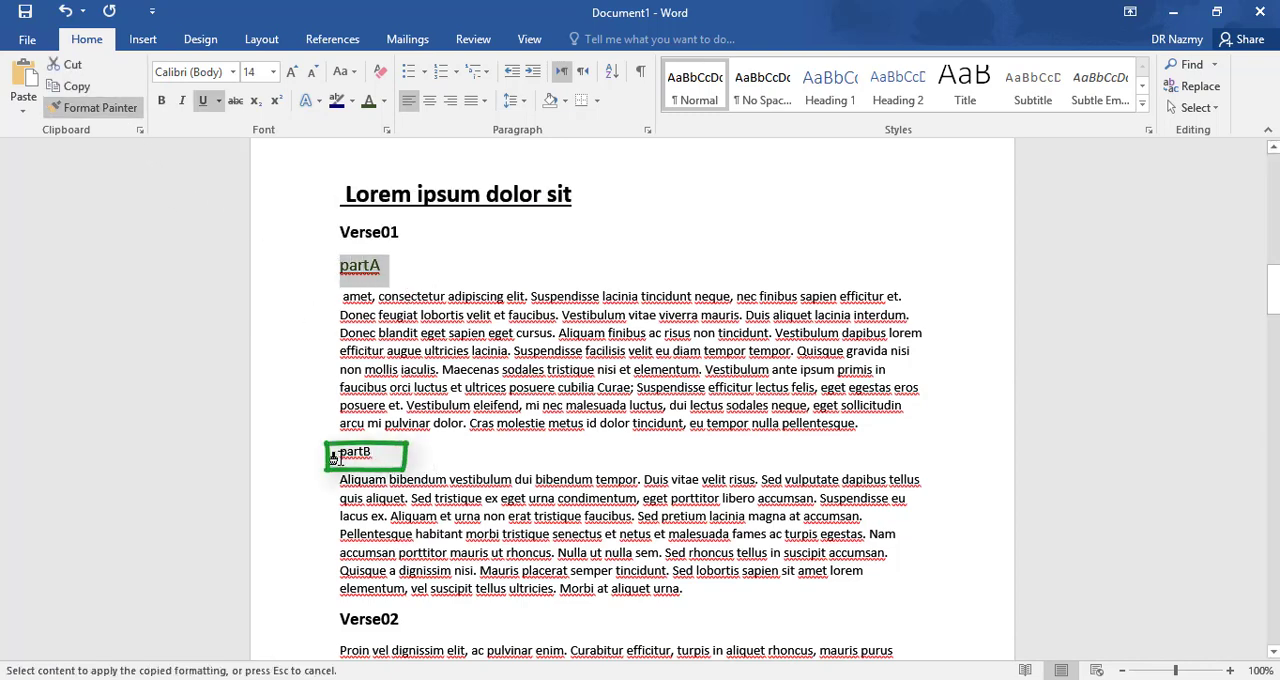
left_click_drag(335, 457, 376, 455)
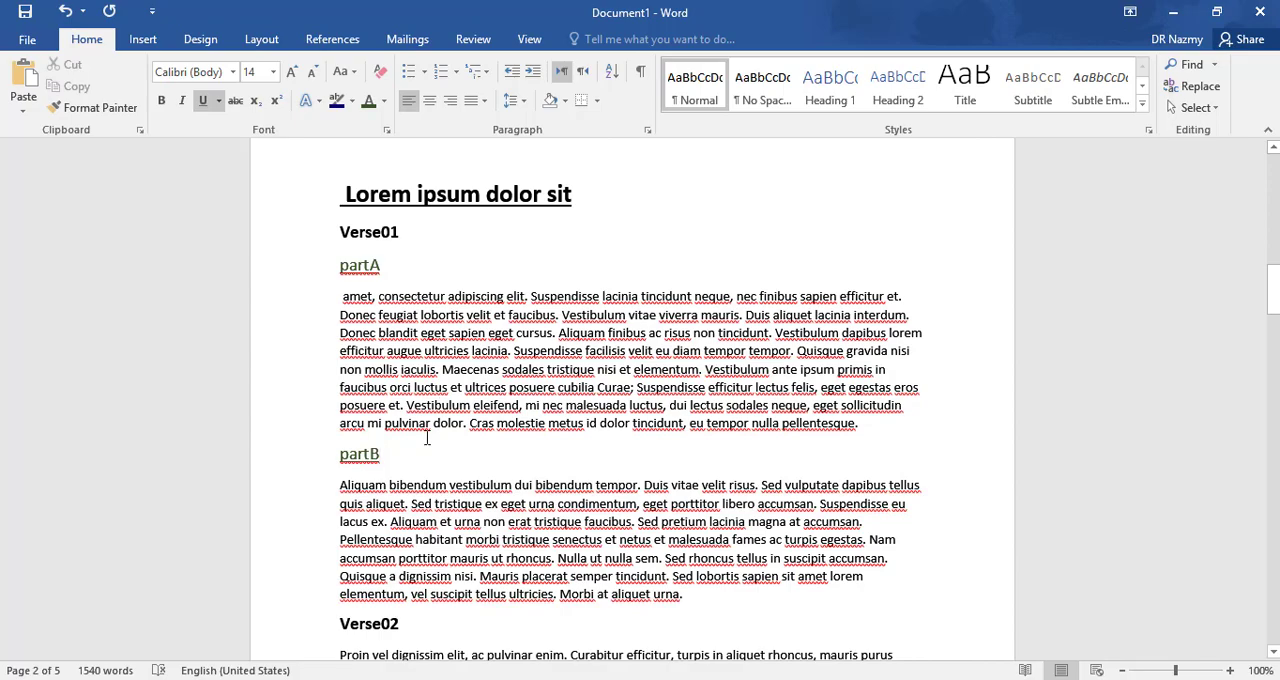
- Copy the "Lorem ipsum dolor sit" heading's formatting onto the "Fusce ornare feugiat orci et pulvinar" line with Format Painter
key("ctrl+z")
key("ctrl+z")
scroll(497, 246, "down", 3)
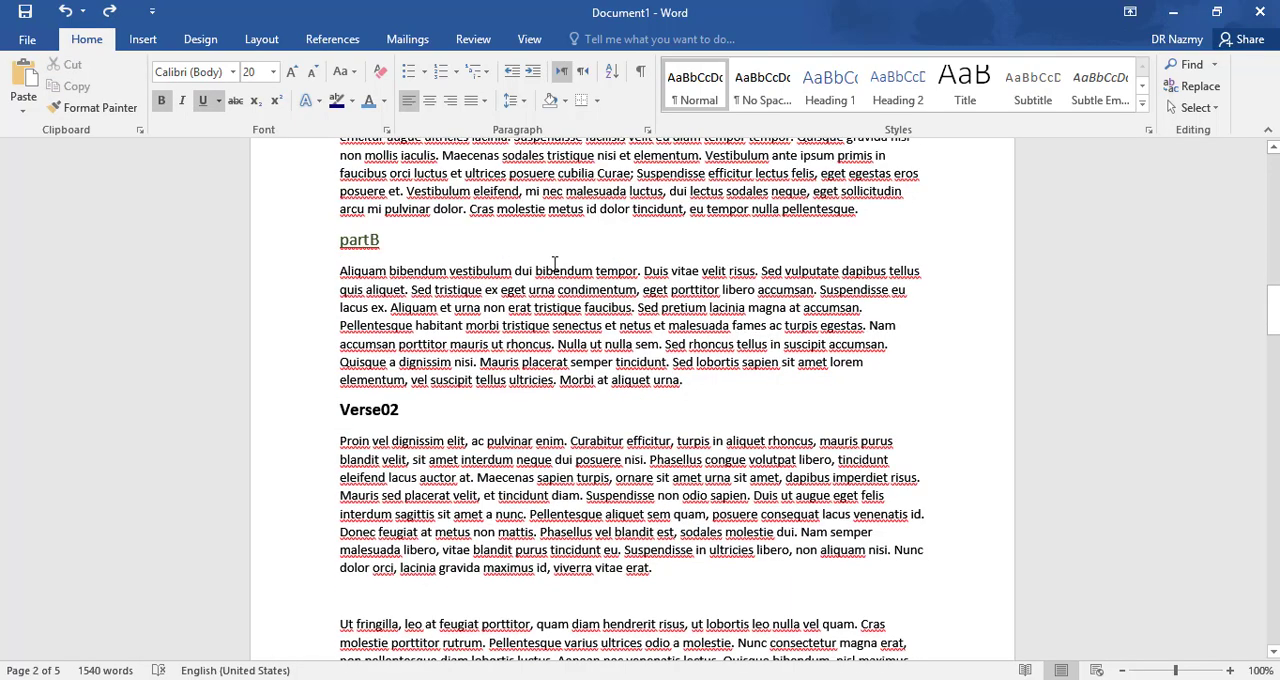
scroll(555, 263, "down", 10)
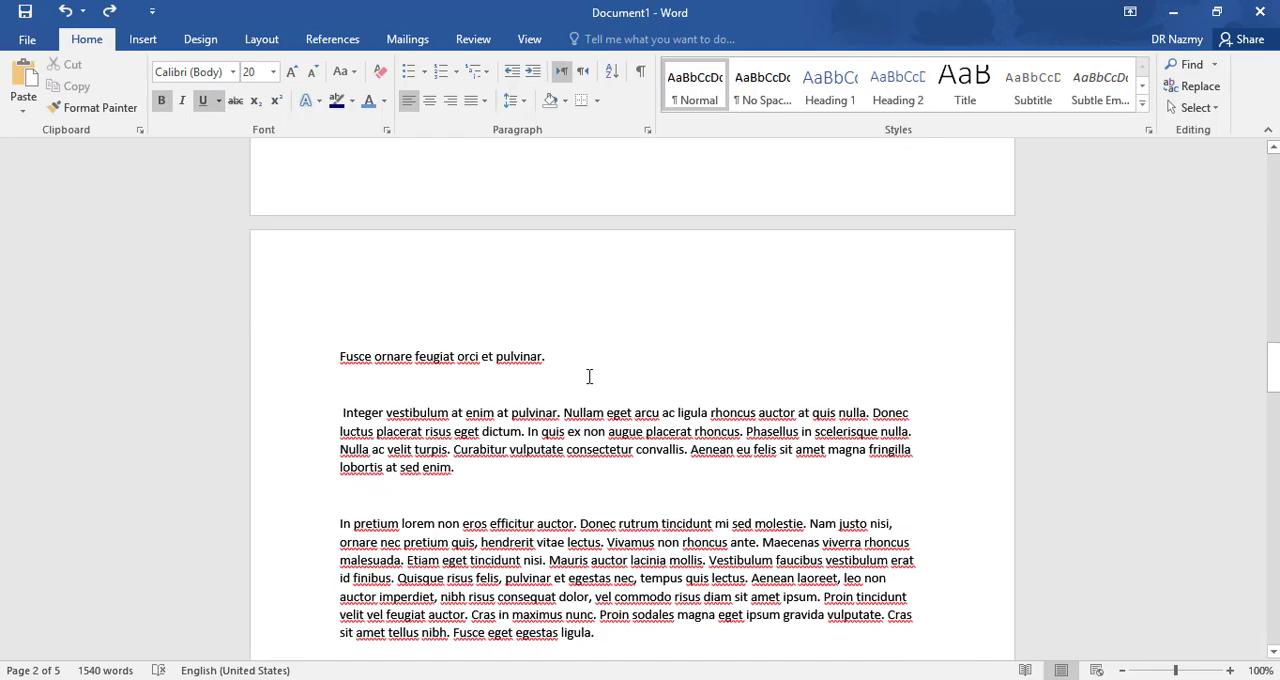
scroll(445, 360, "up", 20)
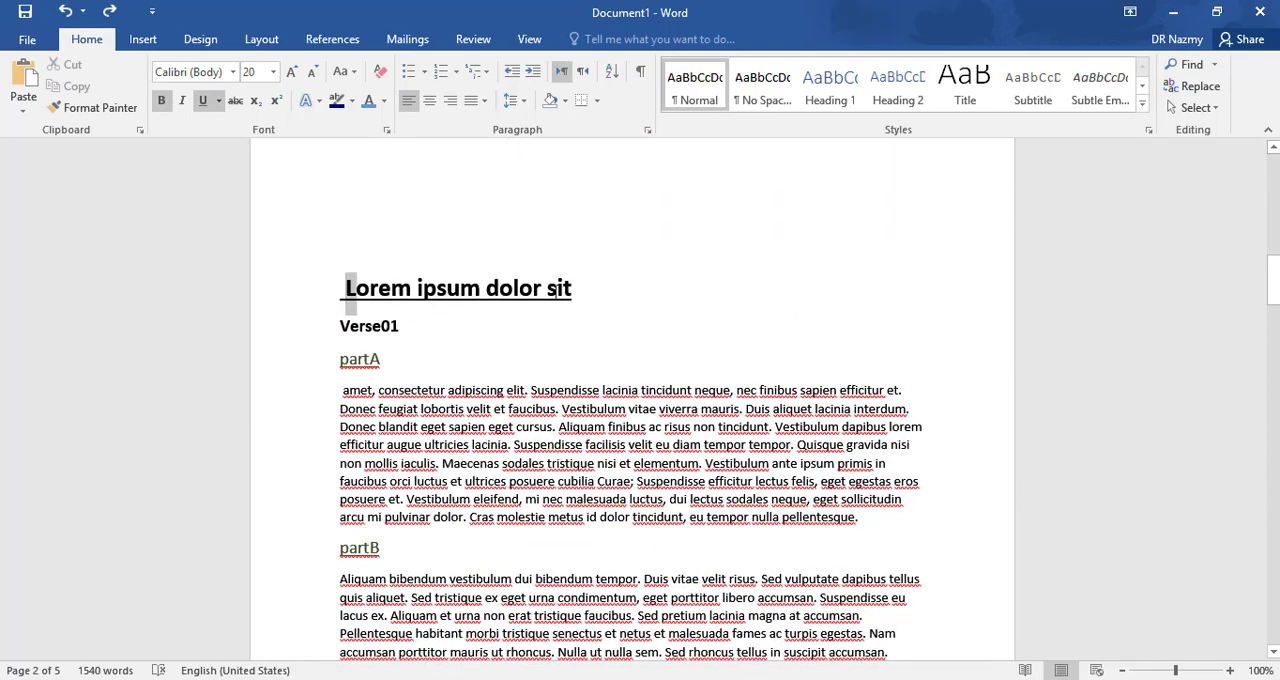
left_click_drag(346, 288, 586, 290)
left_click(95, 107)
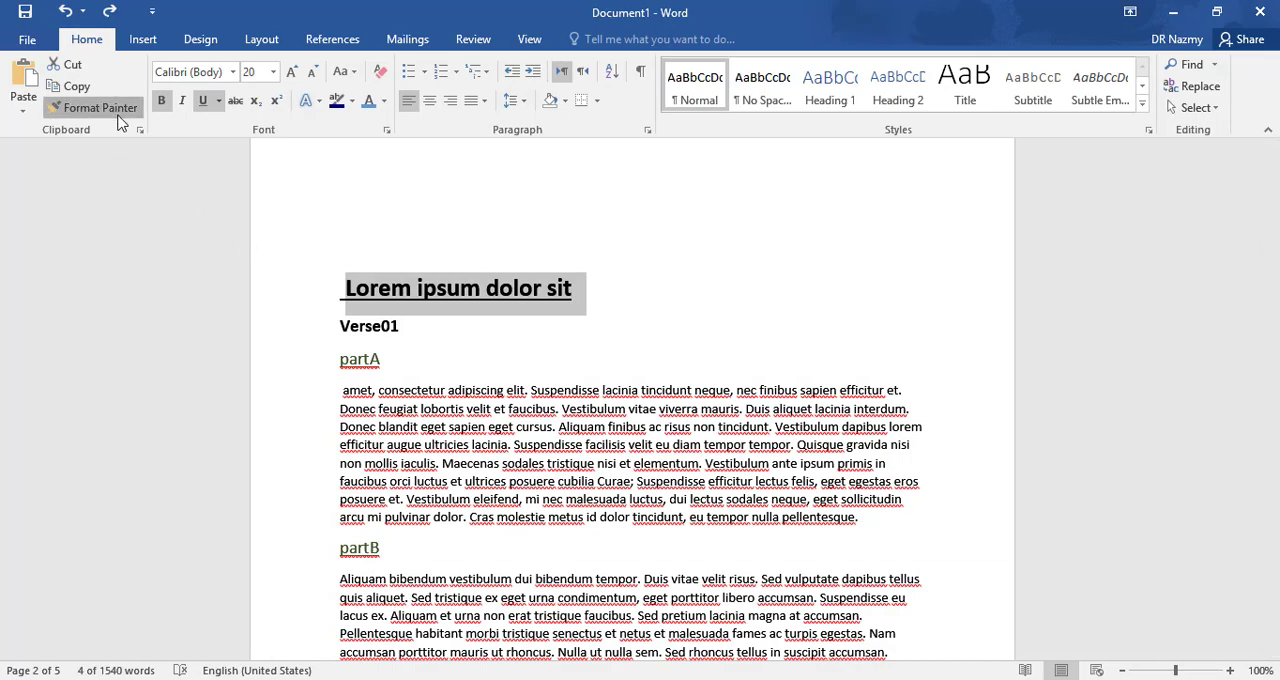
scroll(345, 340, "down", 12)
scroll(360, 350, "down", 5)
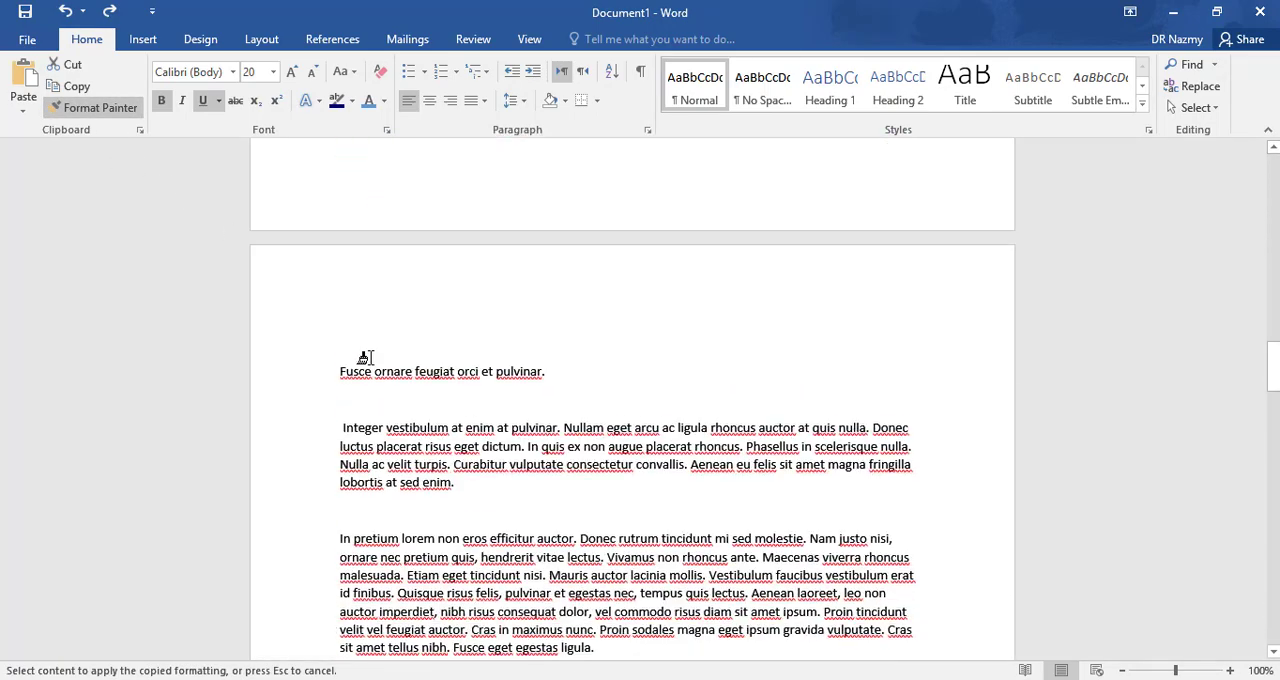
left_click_drag(341, 357, 546, 358)
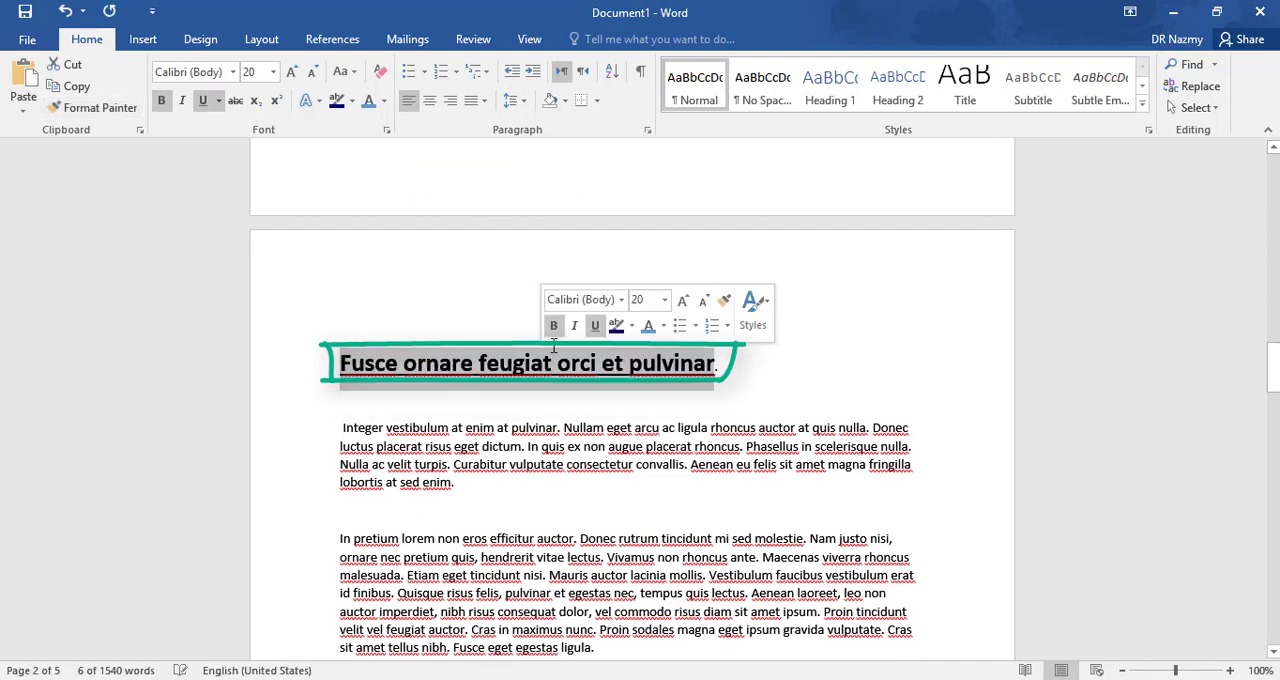
left_click(749, 375)
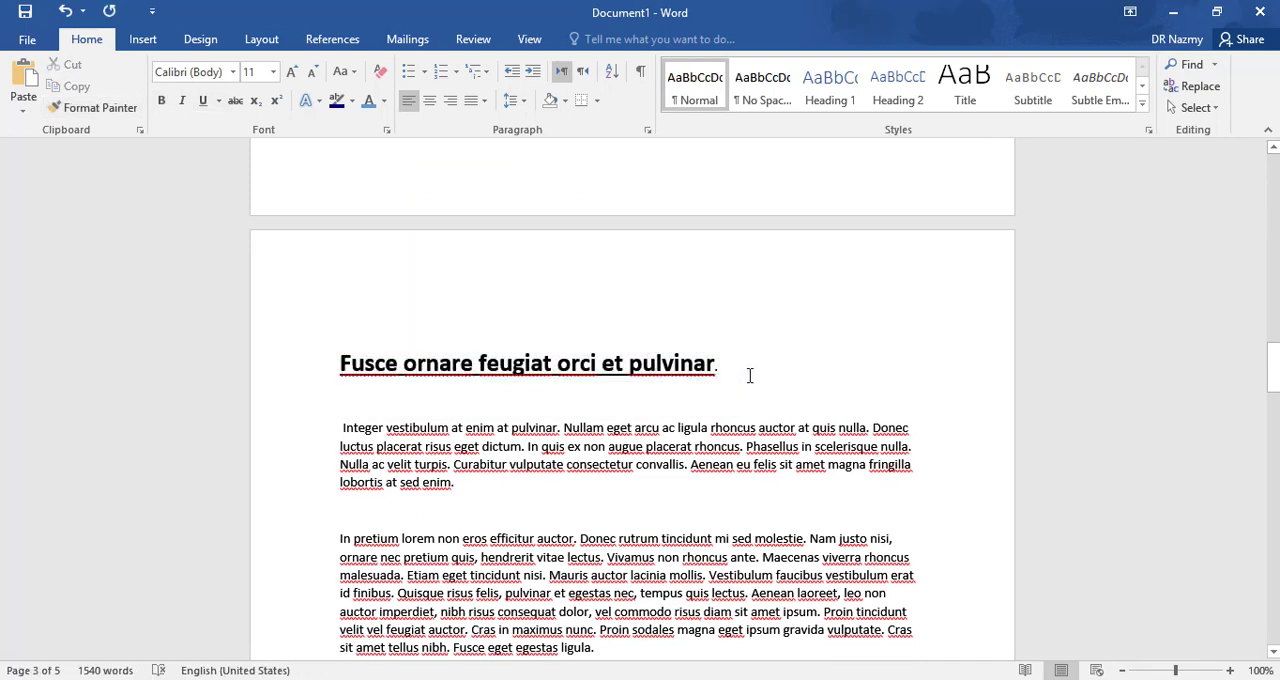
- Add a new line reading "Some words of wisdom" after the partA paragraph, directly above "partB"
scroll(766, 354, "down", 2)
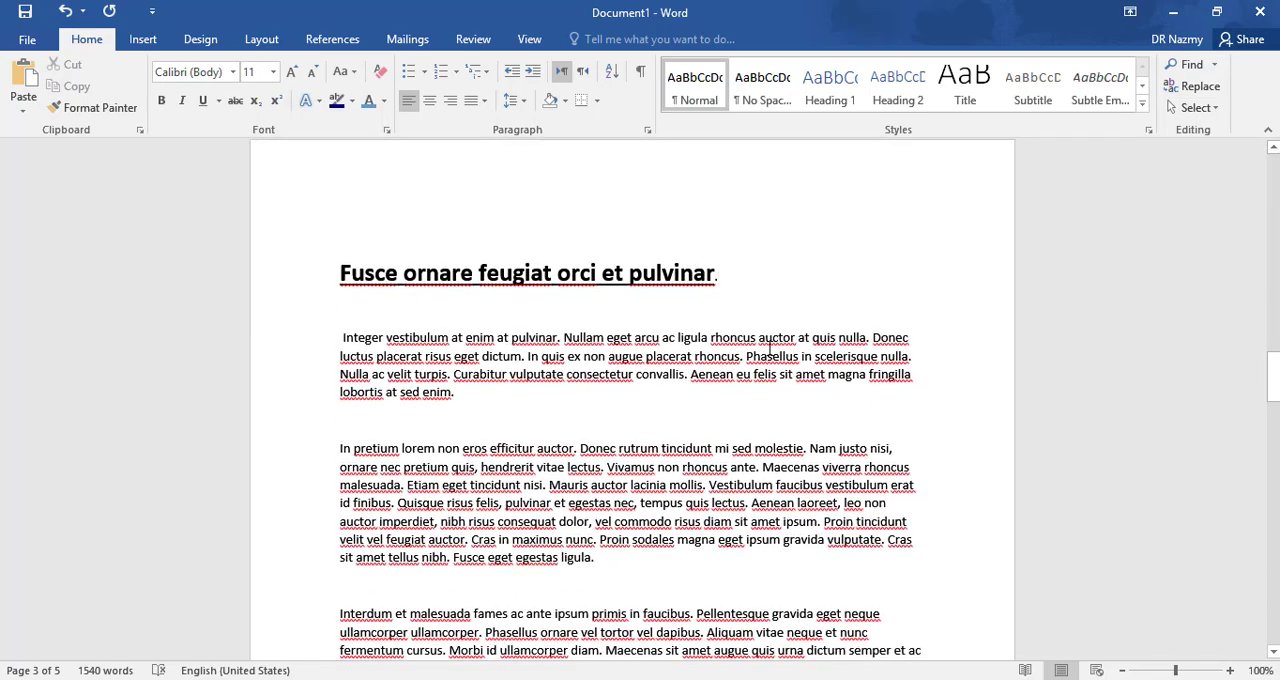
scroll(612, 335, "down", 11)
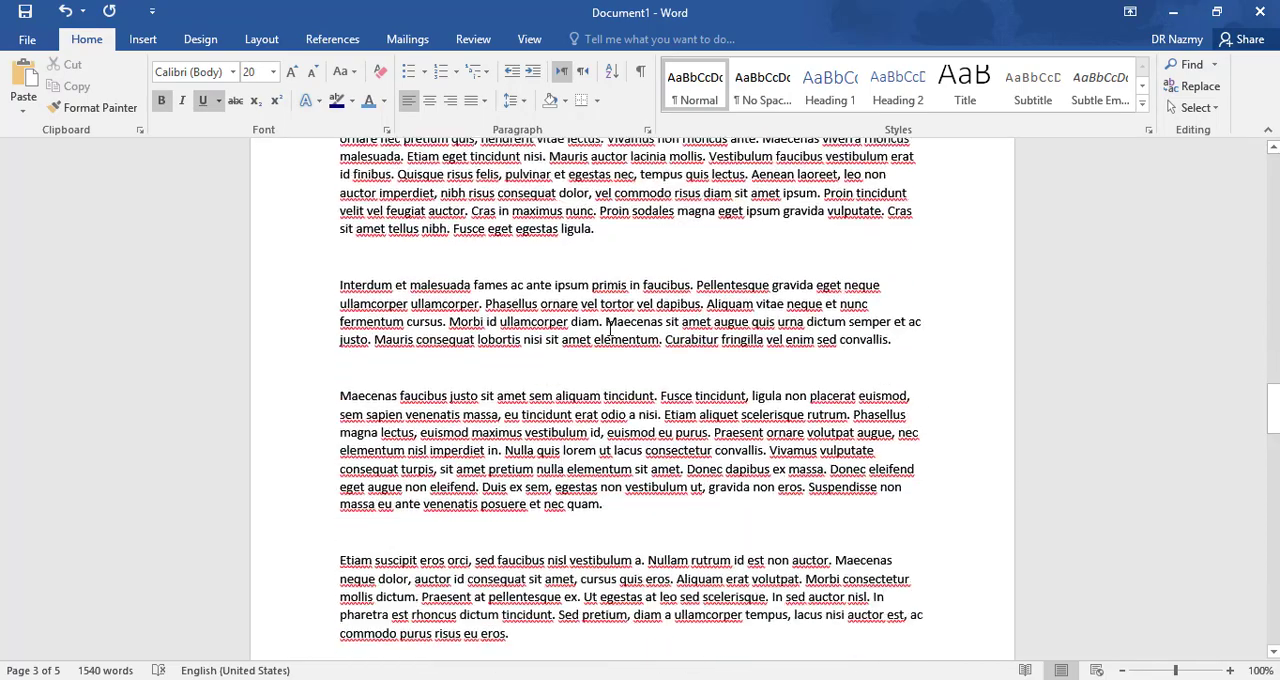
scroll(612, 335, "up", 16)
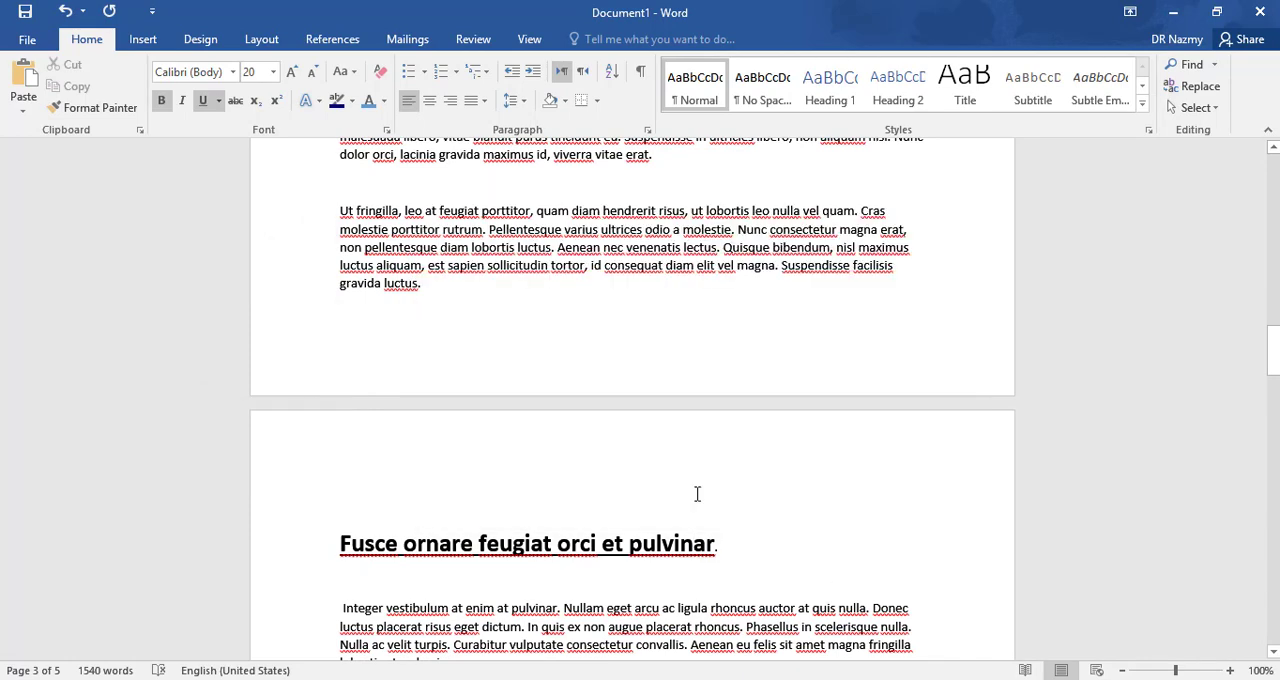
scroll(697, 494, "up", 14)
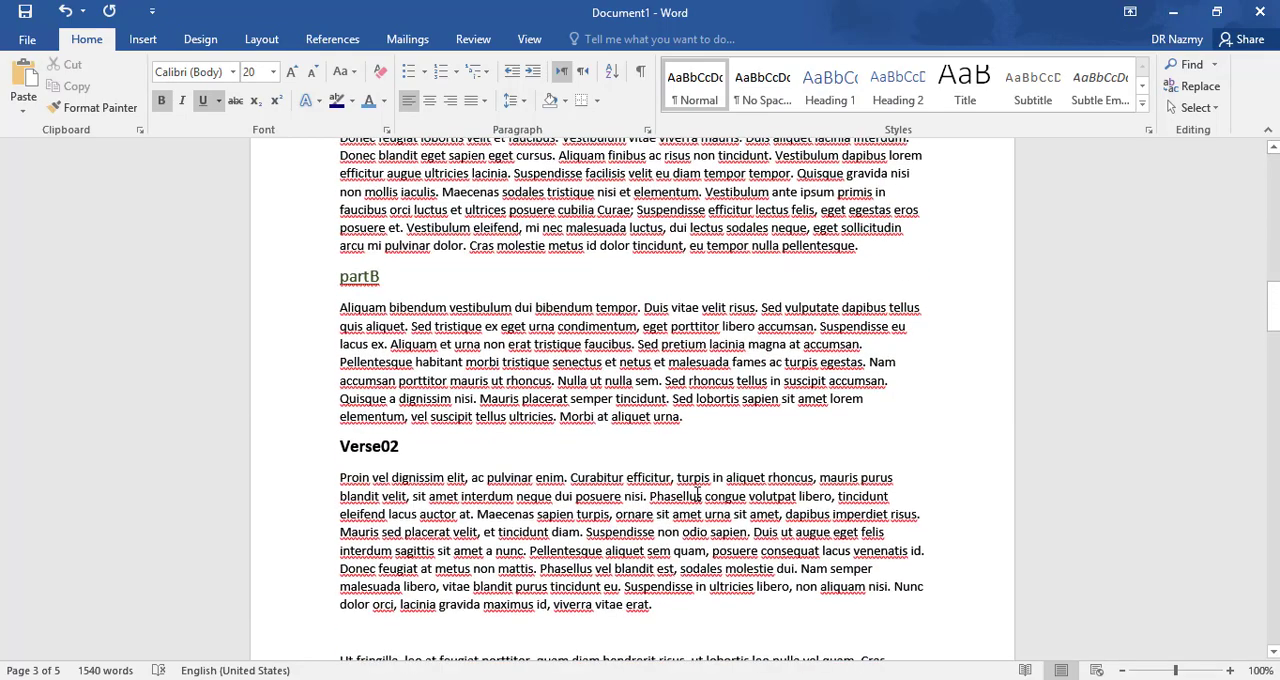
scroll(697, 494, "up", 1)
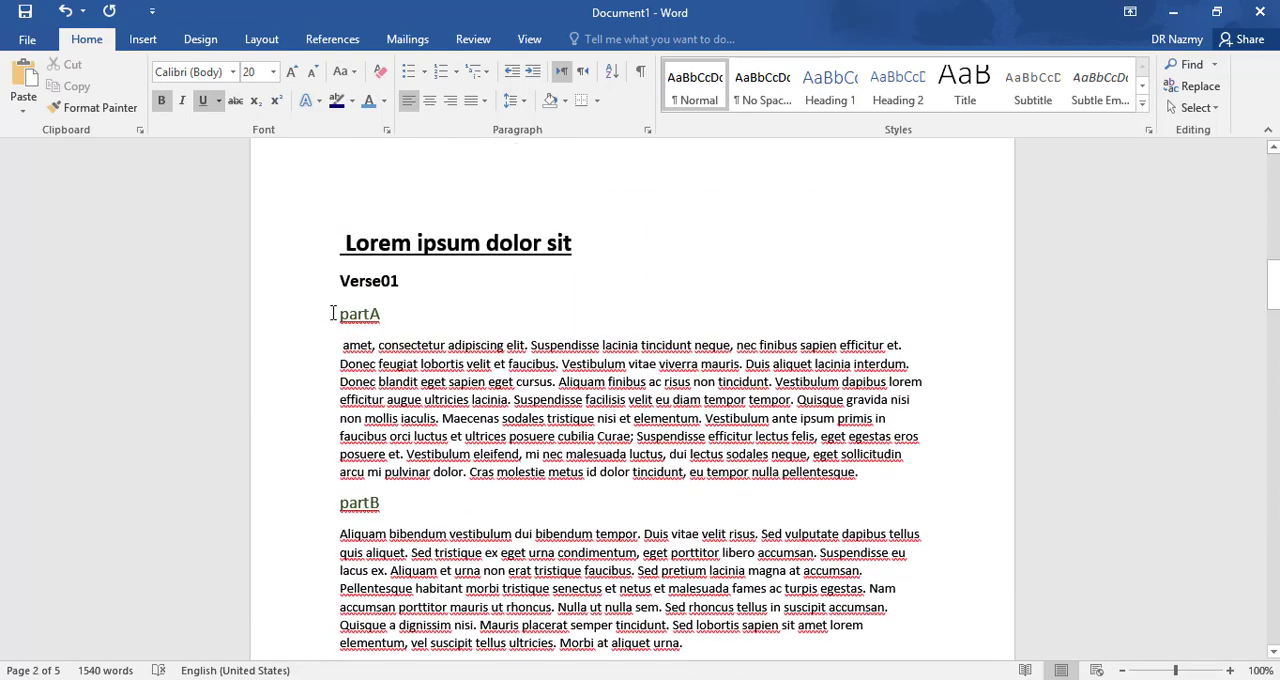
left_click(895, 474)
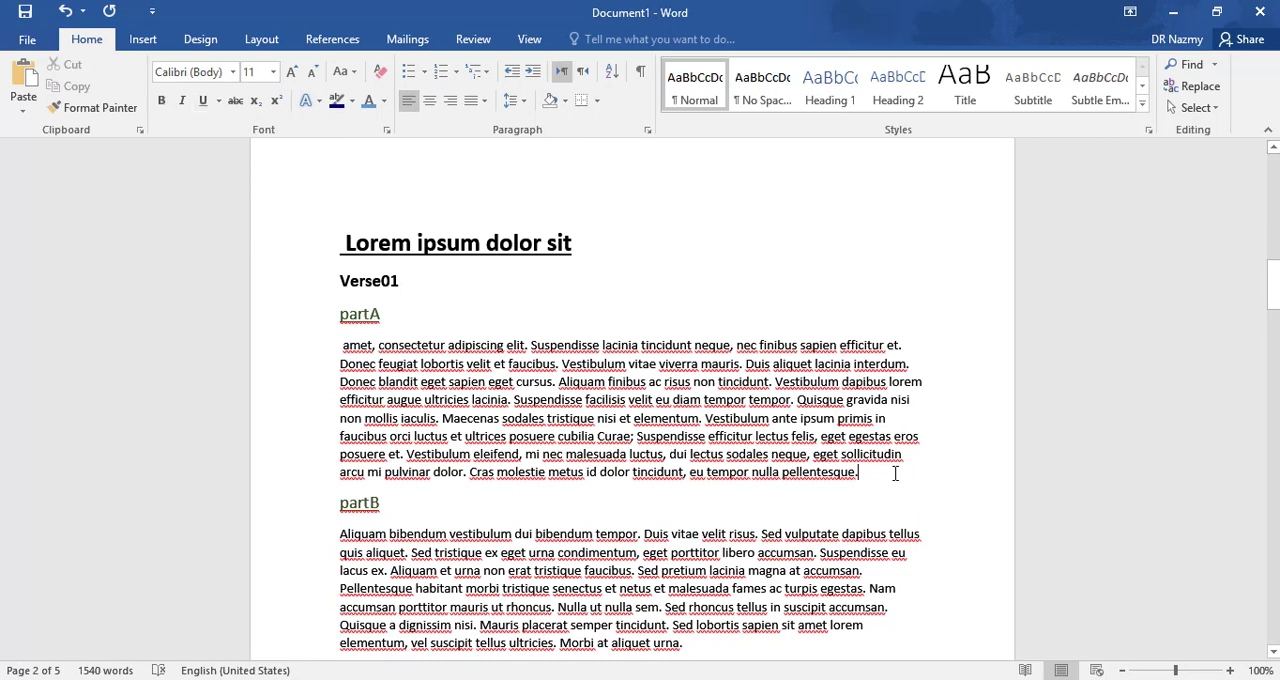
key("Return")
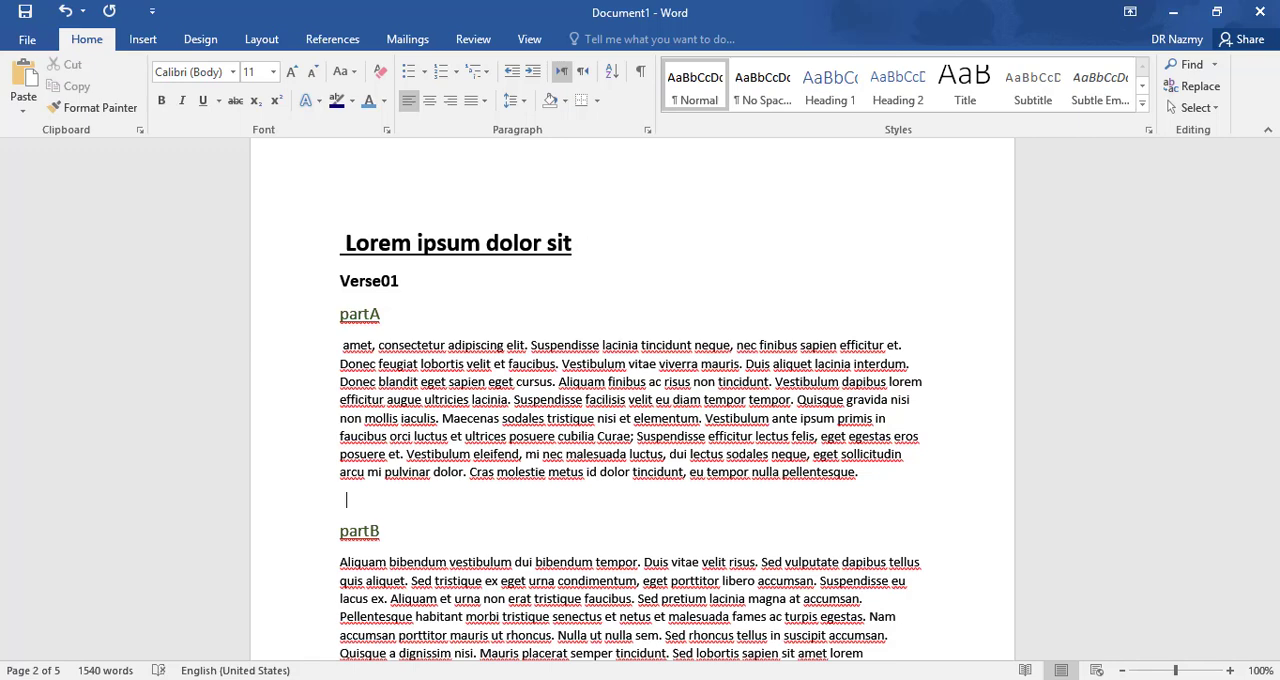
type("some words of wisdom")
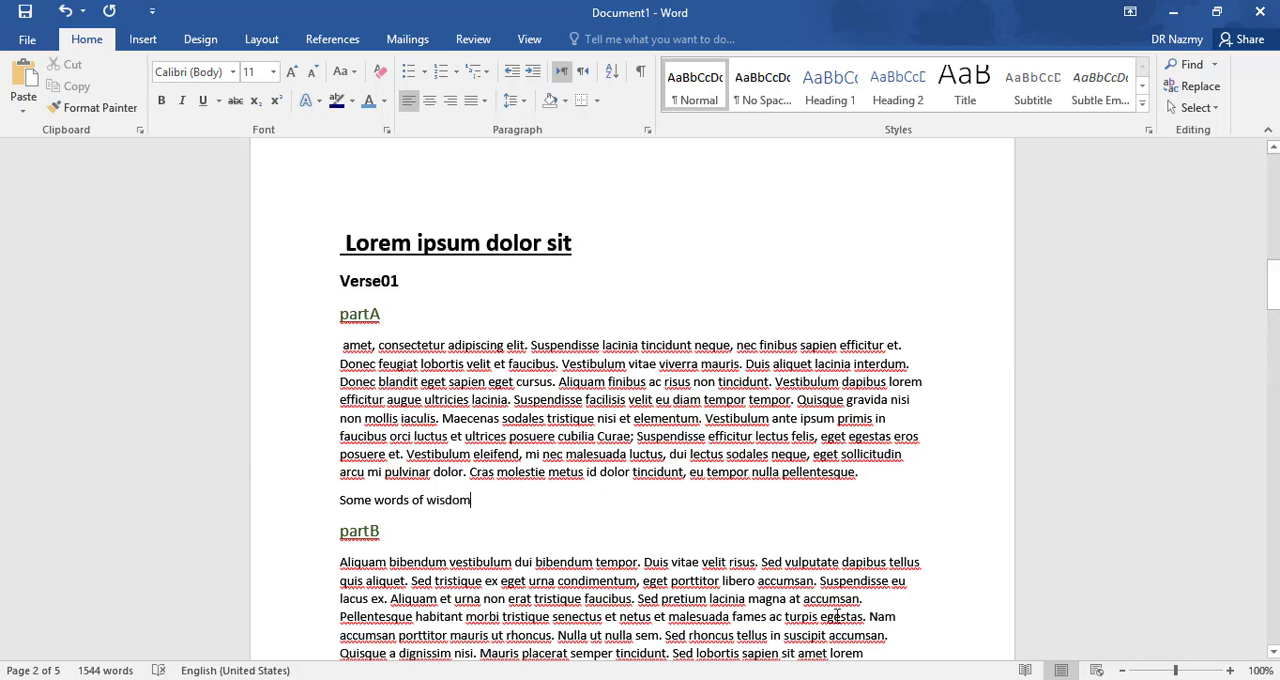
- Give the "Some words of wisdom" line 2.5 line spacing, centred alignment and bold text
left_click_drag(483, 510, 338, 508)
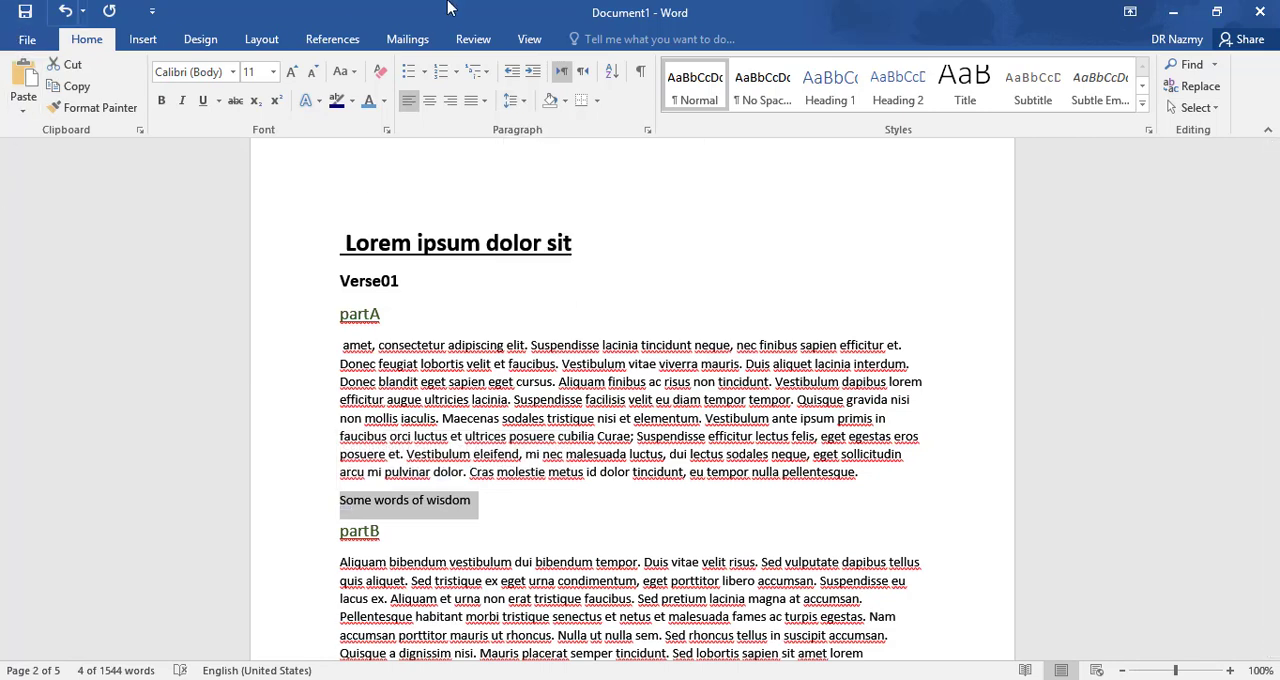
left_click(516, 103)
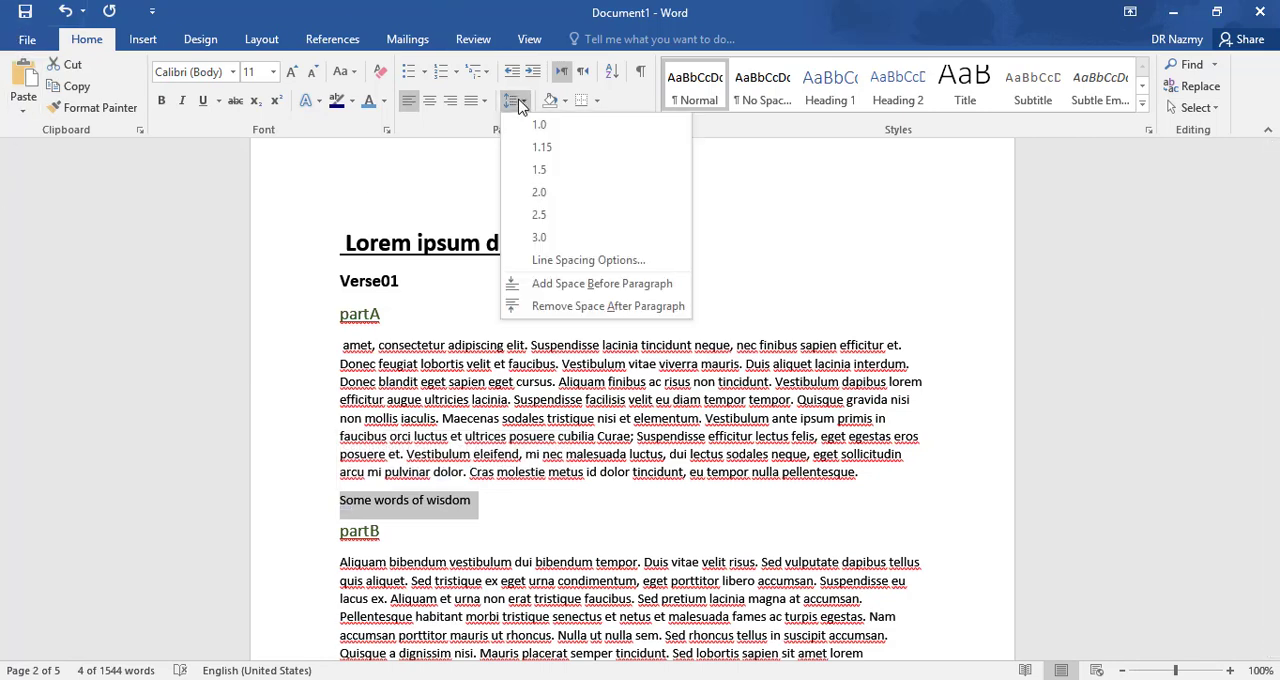
left_click(564, 219)
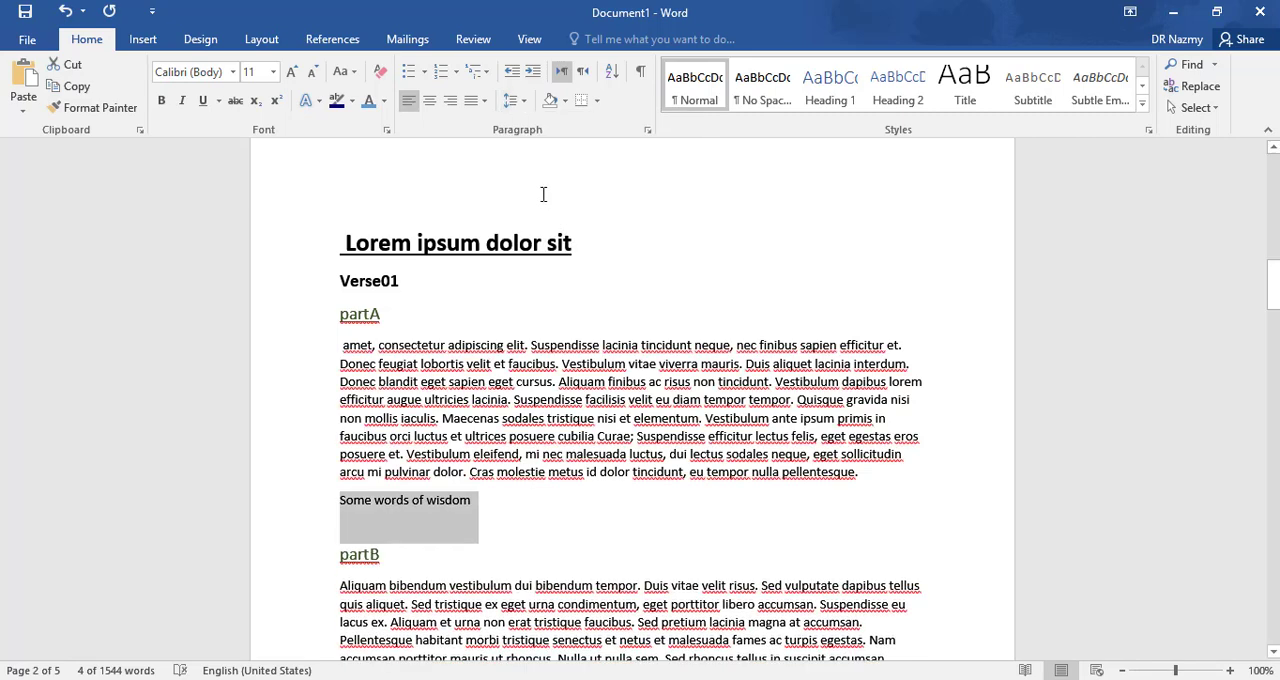
left_click(429, 100)
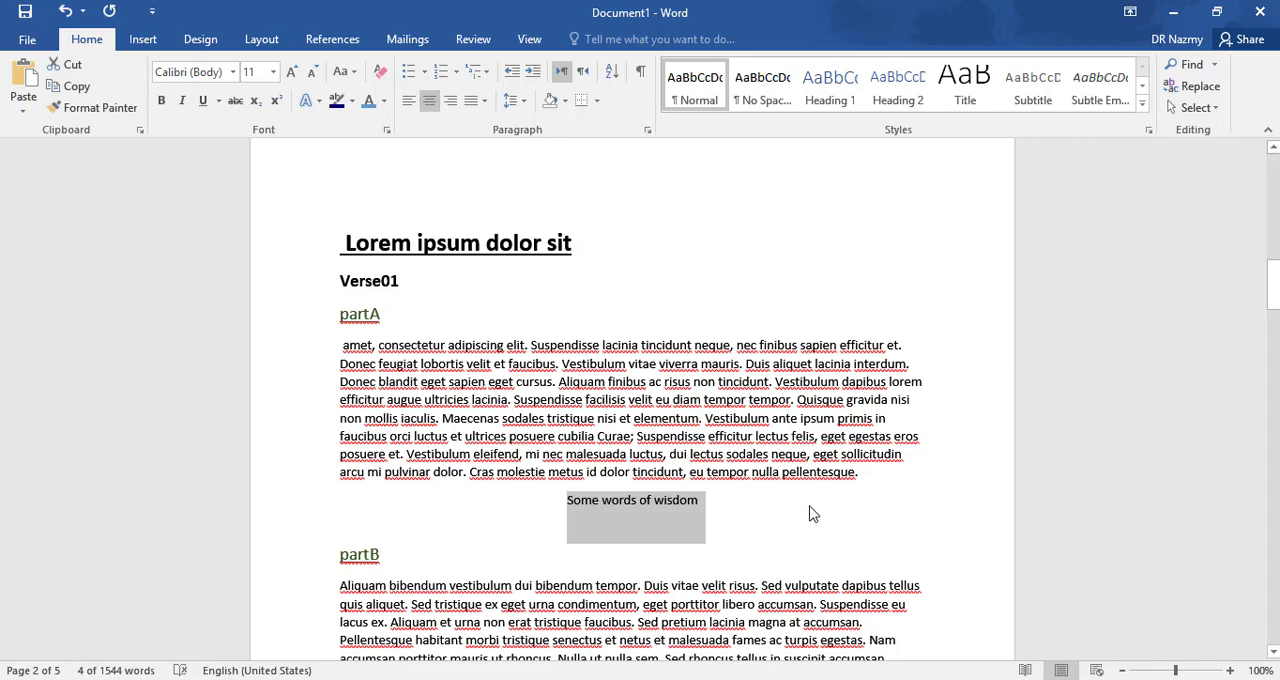
left_click(160, 101)
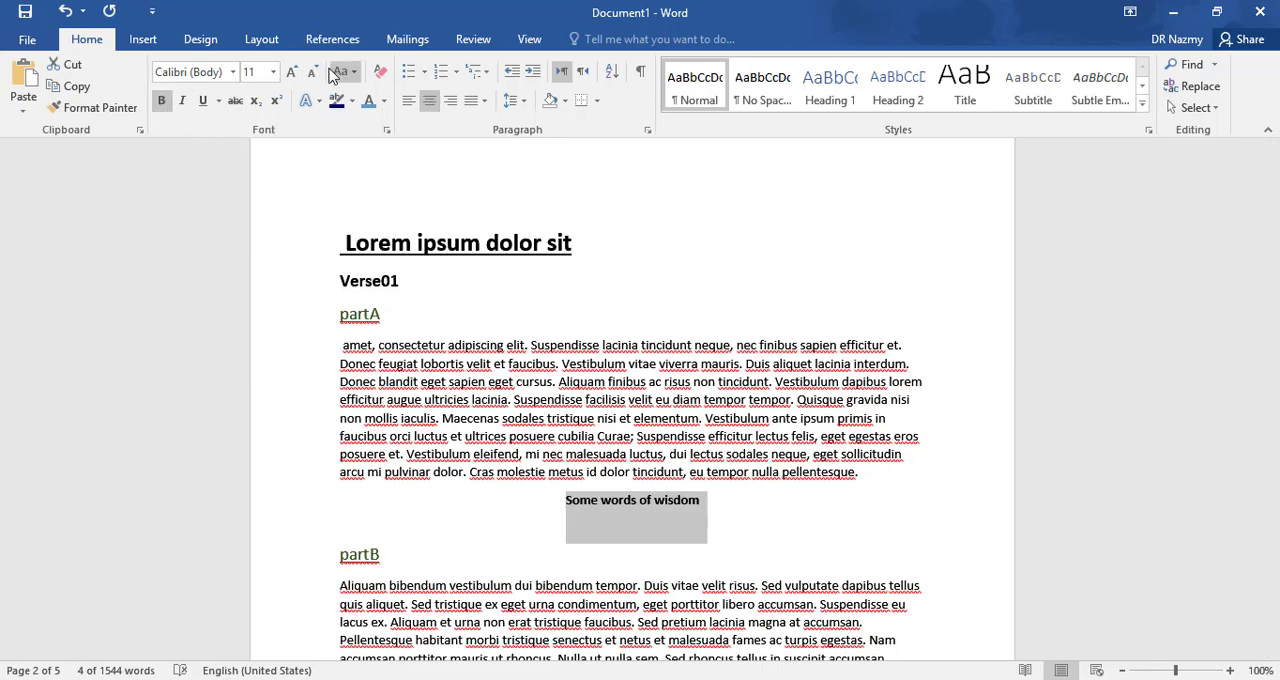
- Enlarge the text of the "Some words of wisdom" line and enclose it in double quotation marks
left_click(291, 72)
left_click(291, 72)
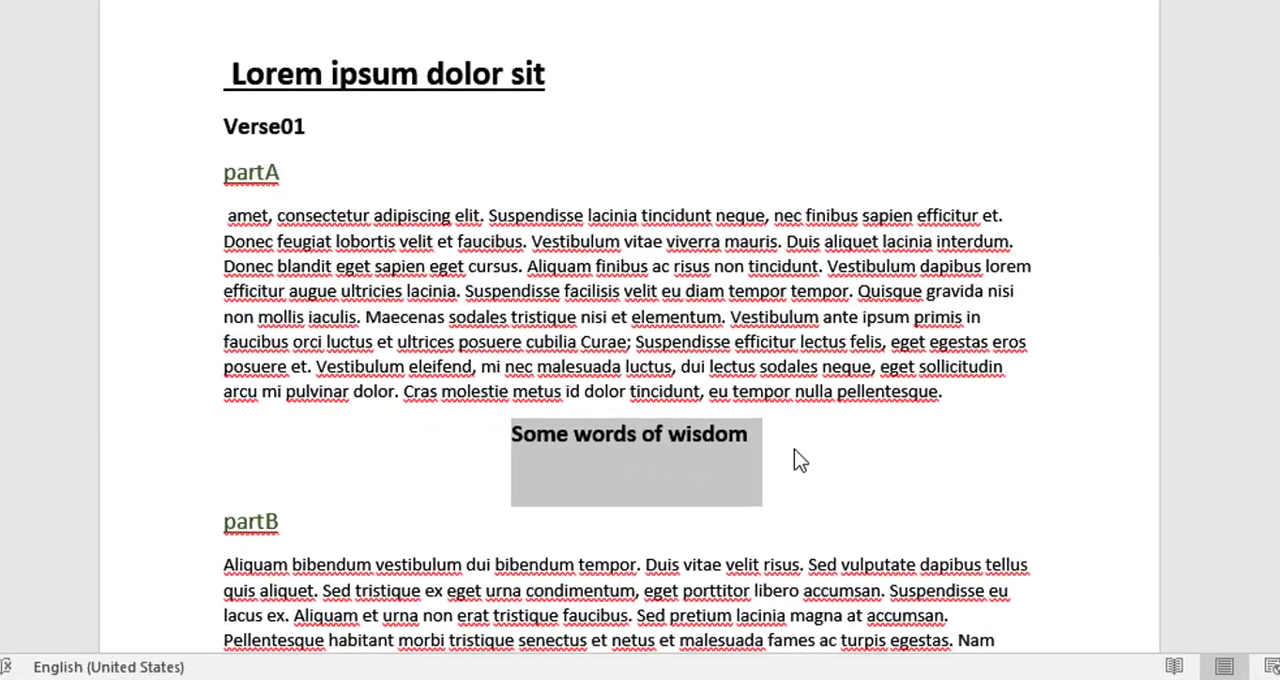
left_click(752, 436)
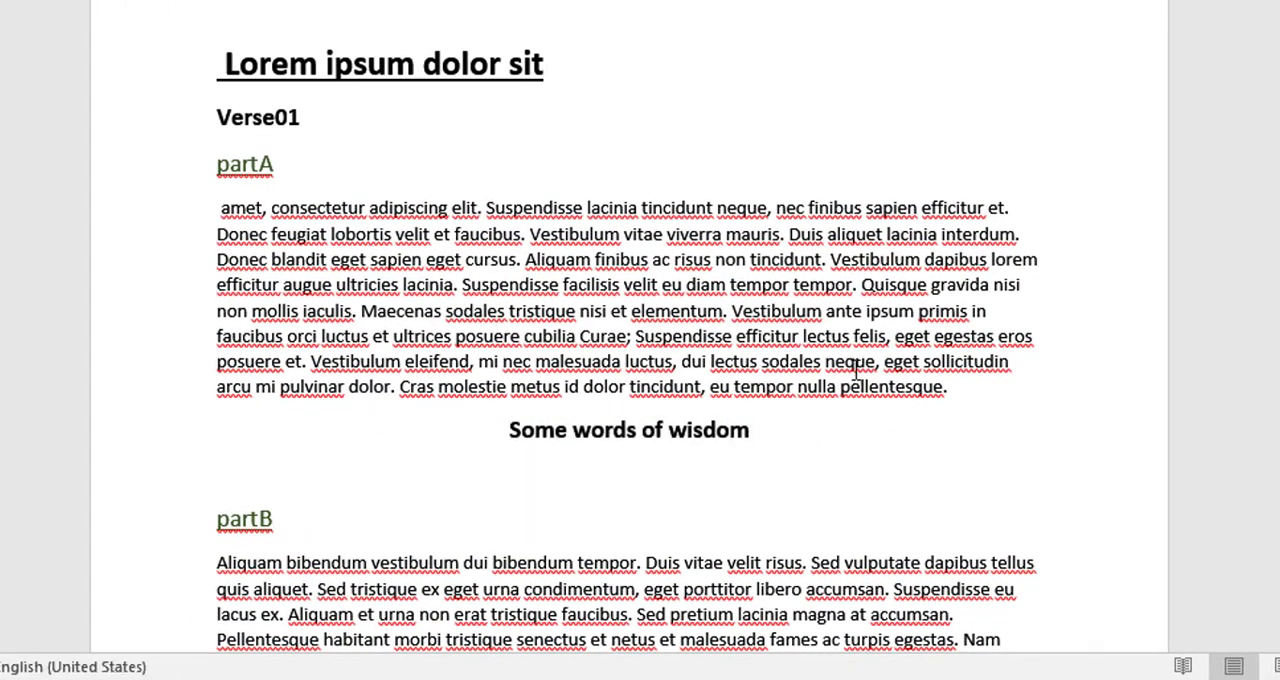
type("\"")
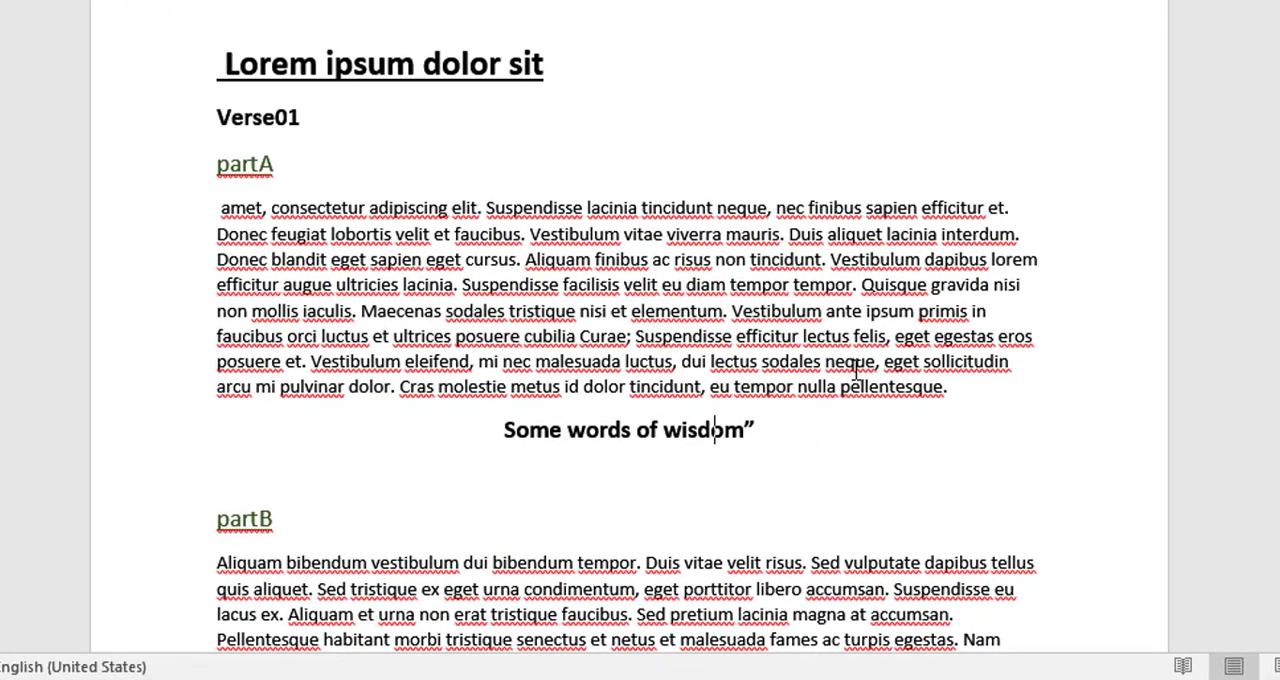
key("ctrl+Left")
key("ctrl+Left")
key("ctrl+Left")
key("ctrl+Left")
type("\"")
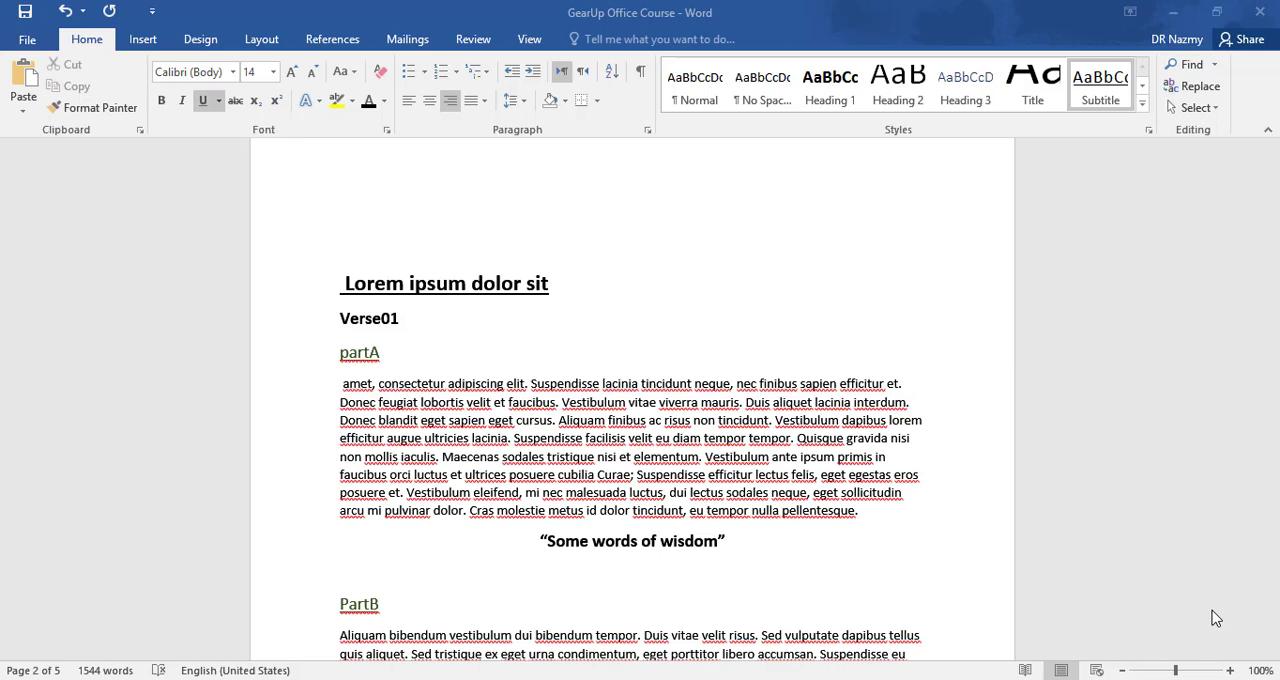
- Check which styles the "Lorem ipsum dolor sit" heading, the Verse01 and partA lines and the body paragraph use
left_click(549, 290)
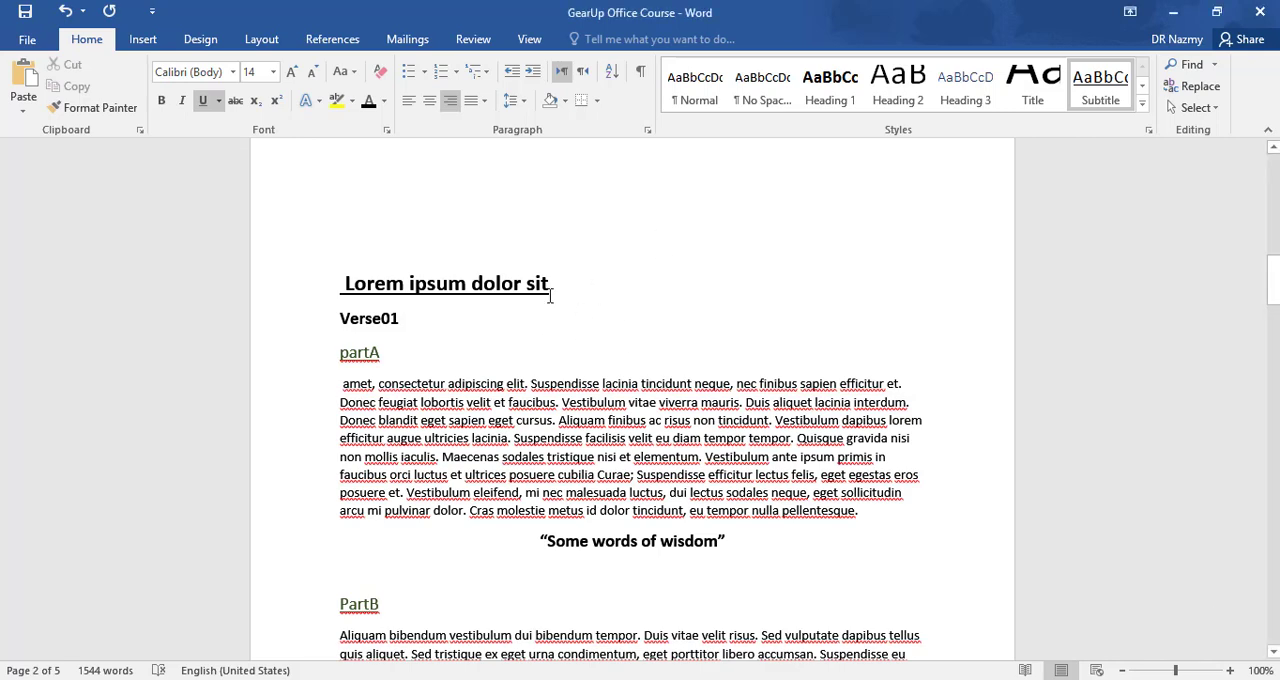
left_click(509, 292)
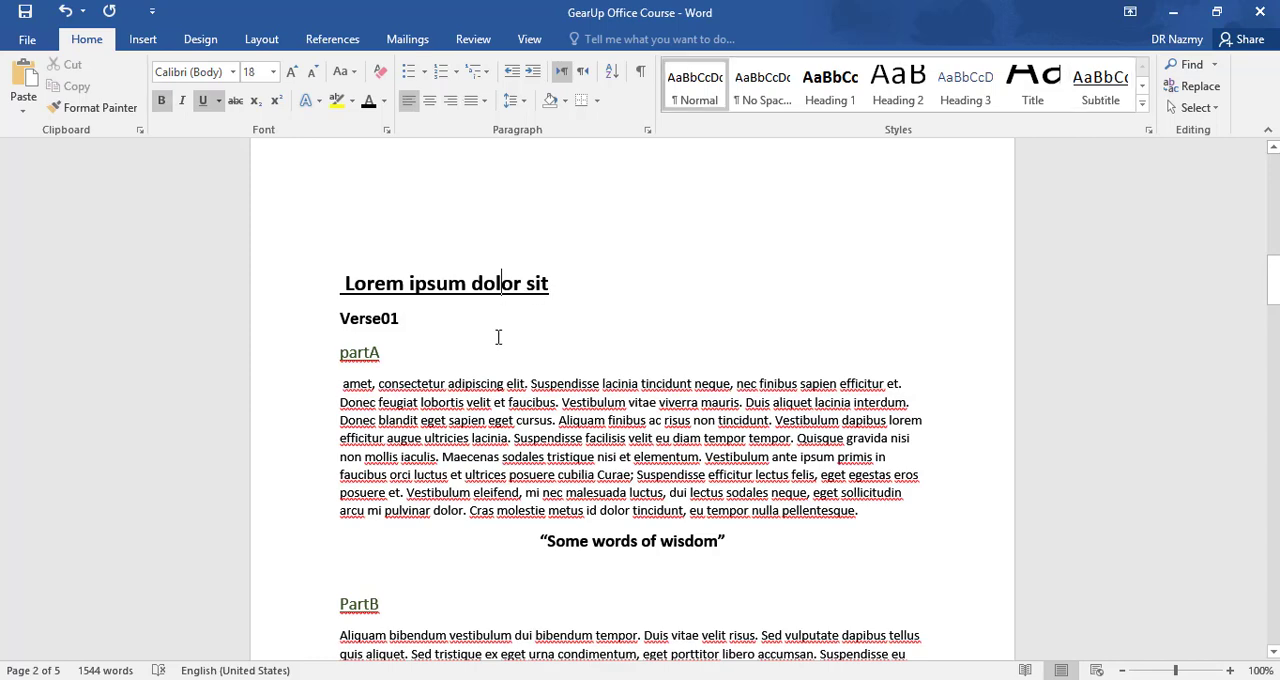
left_click(501, 458)
left_click(447, 290)
left_click(360, 352)
left_click(371, 318)
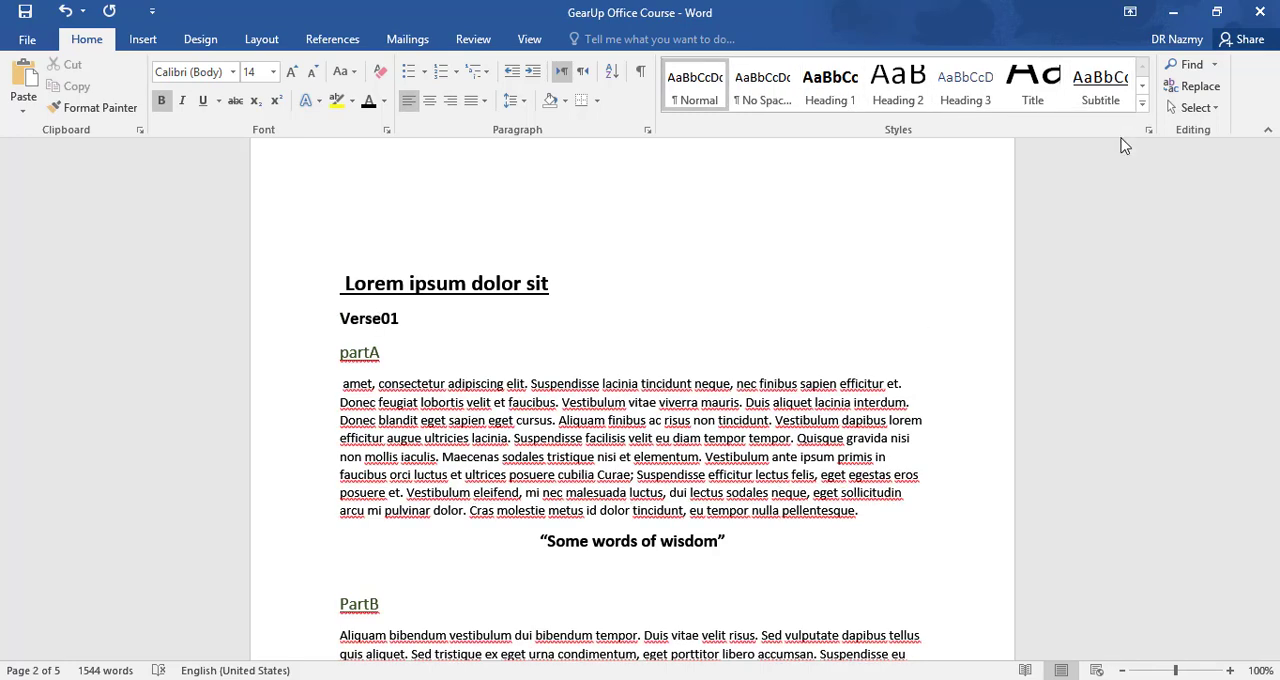
- Apply the Title style to the "GearUp Office Course" line on the first page
scroll(868, 323, "up", 10)
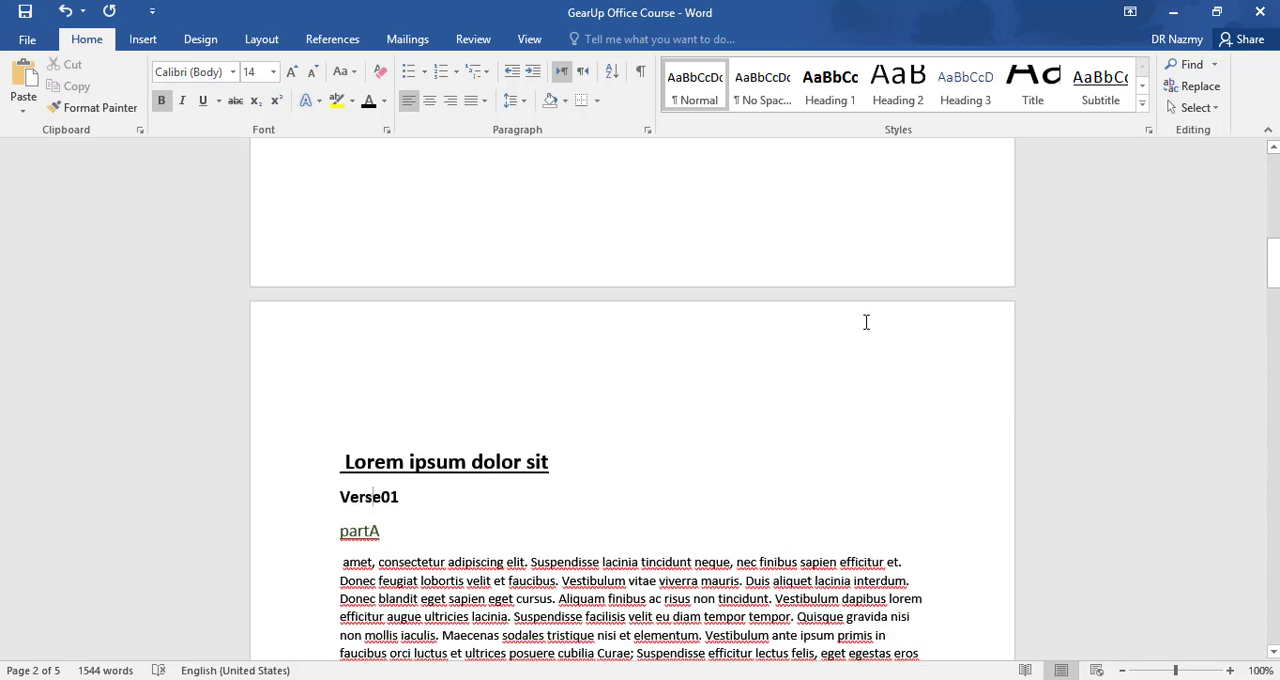
scroll(850, 368, "up", 5)
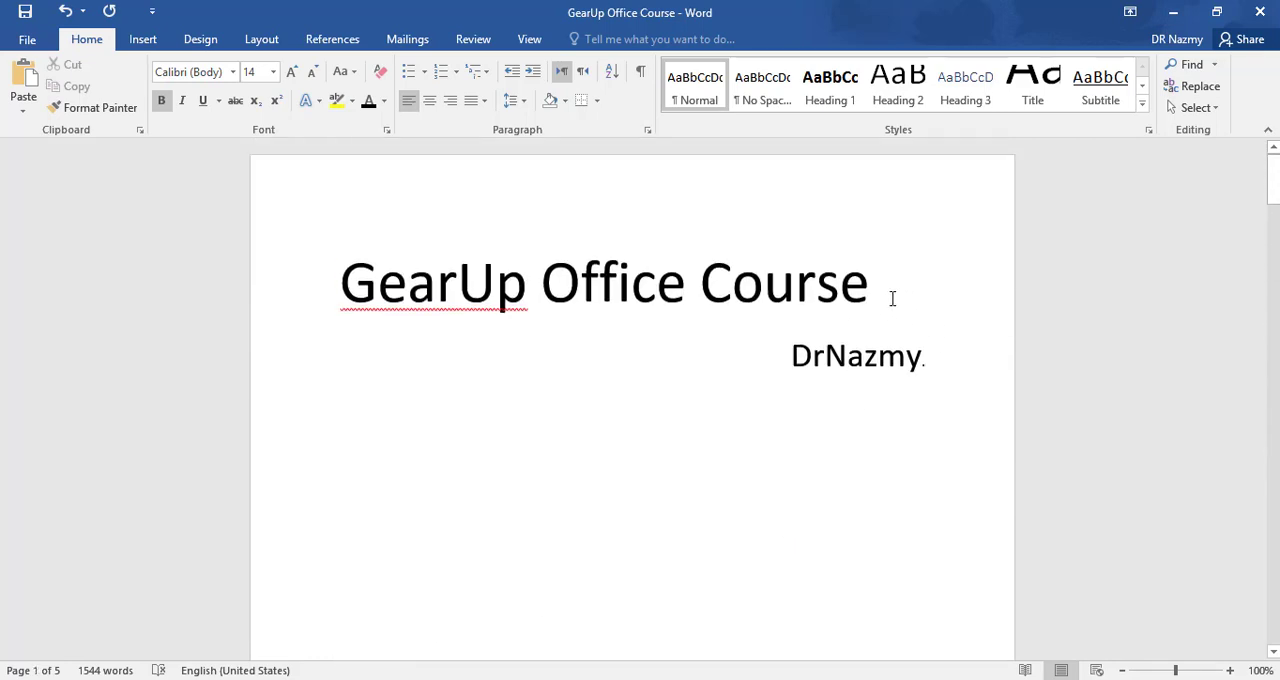
left_click(886, 290)
left_click_drag(886, 290, 330, 312)
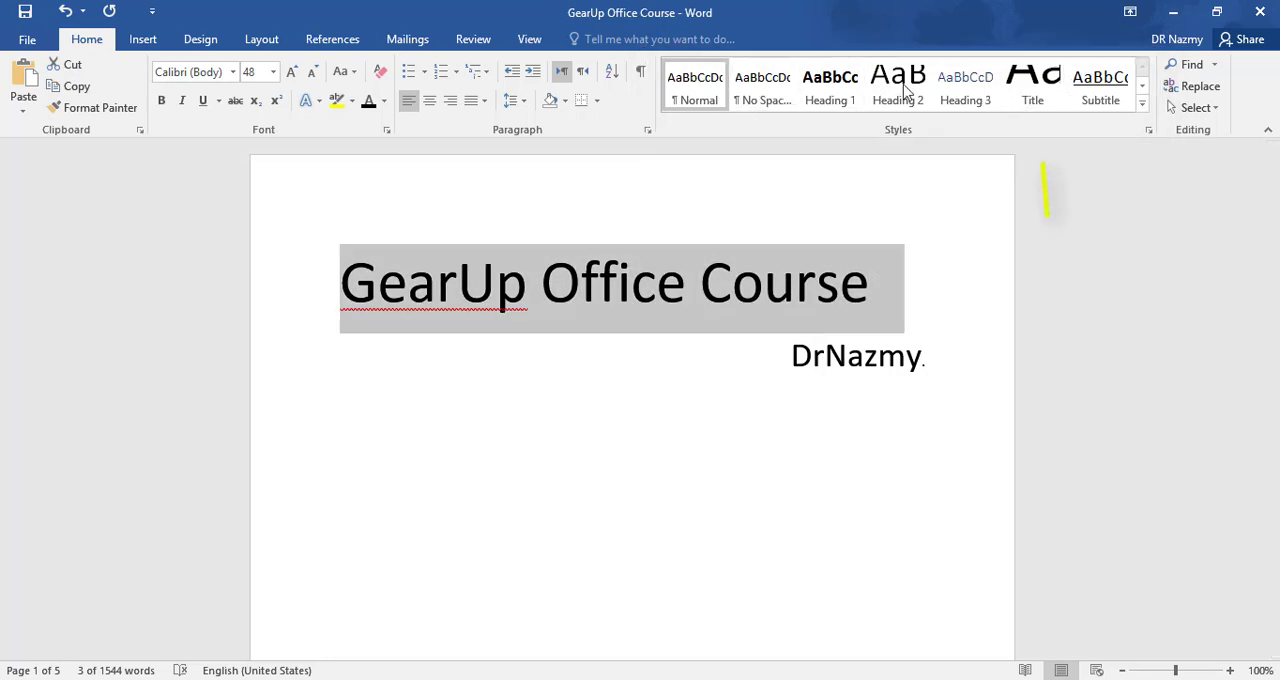
left_click(1050, 108)
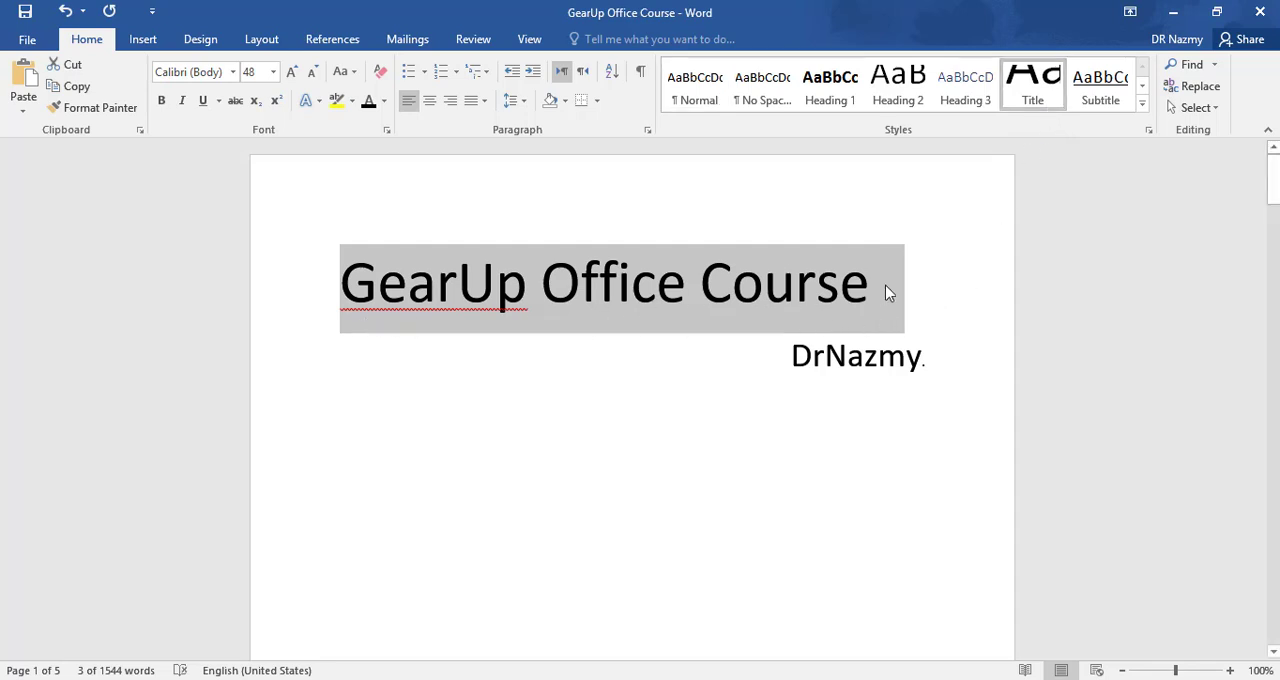
left_click(946, 306)
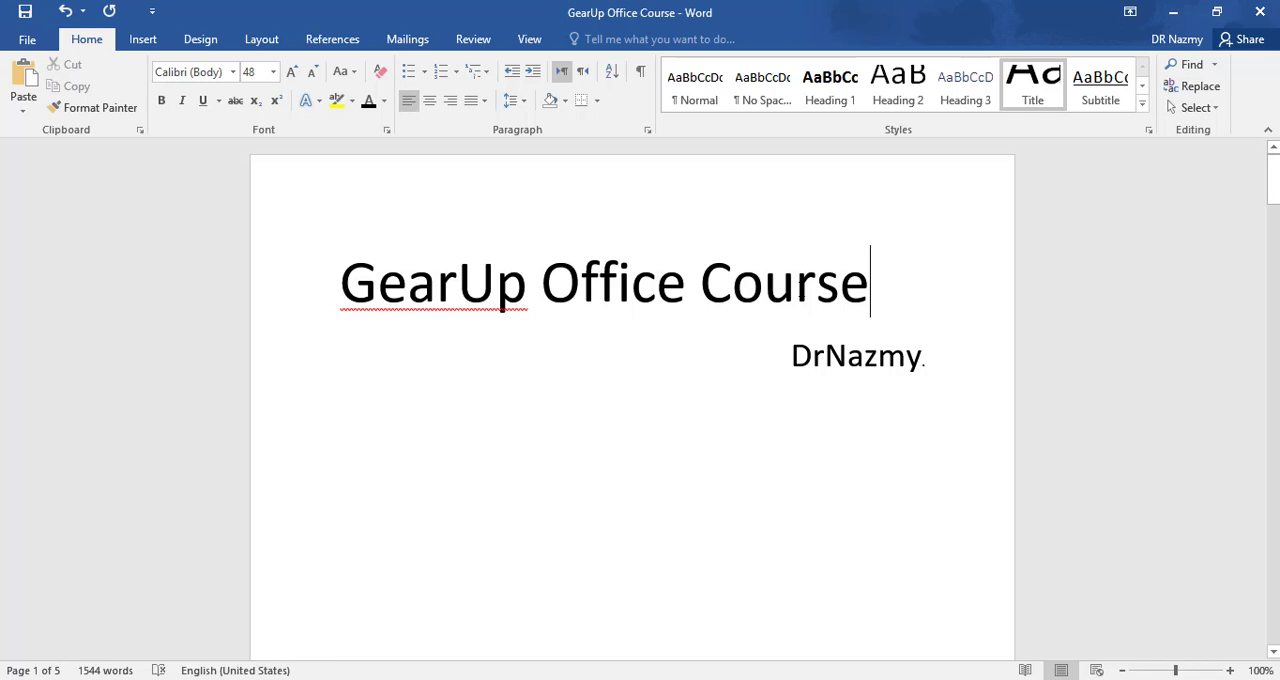
left_click(795, 298)
left_click(602, 300)
left_click(428, 296)
- Apply the Subtitle style to the author line below the title and modify that style to remove its underline
left_click_drag(767, 365, 991, 369)
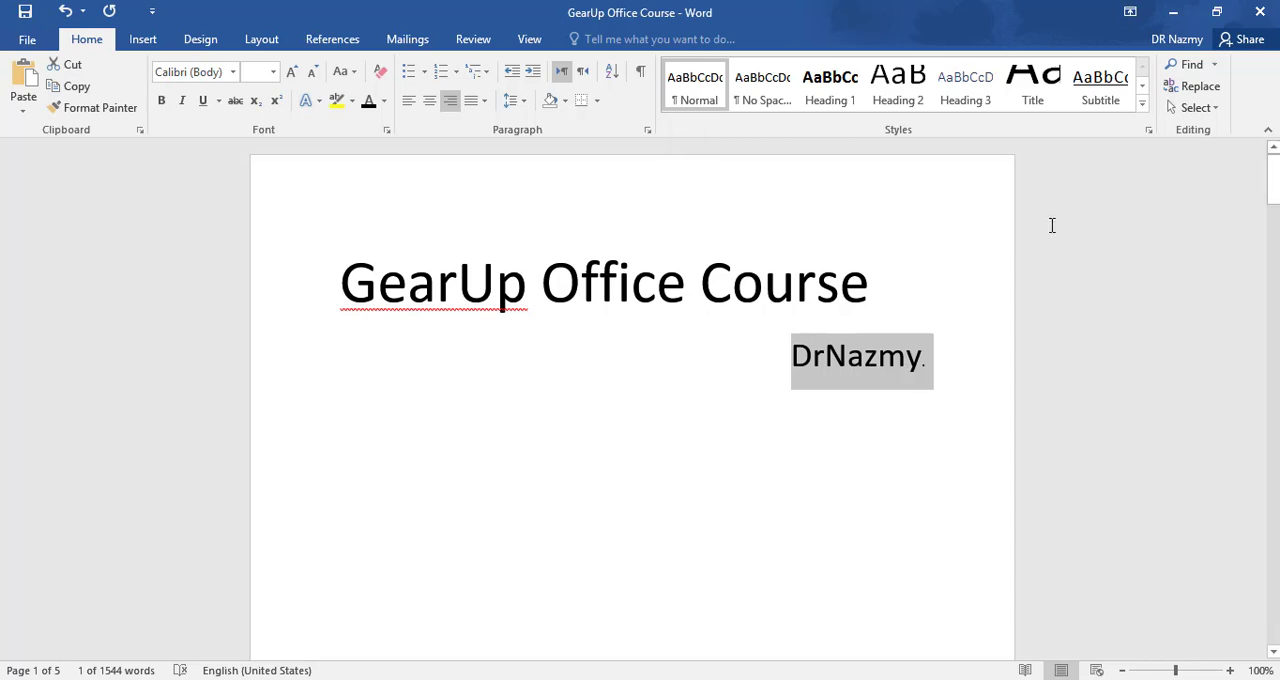
left_click(1121, 106)
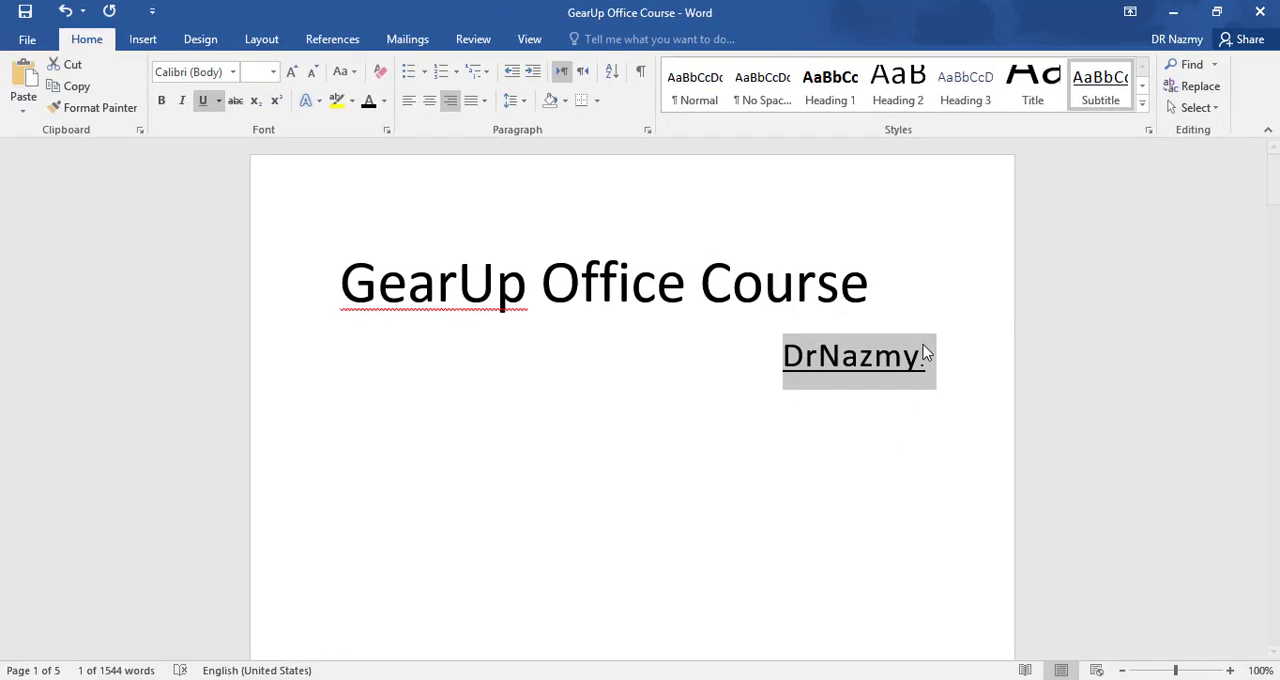
left_click(1150, 133)
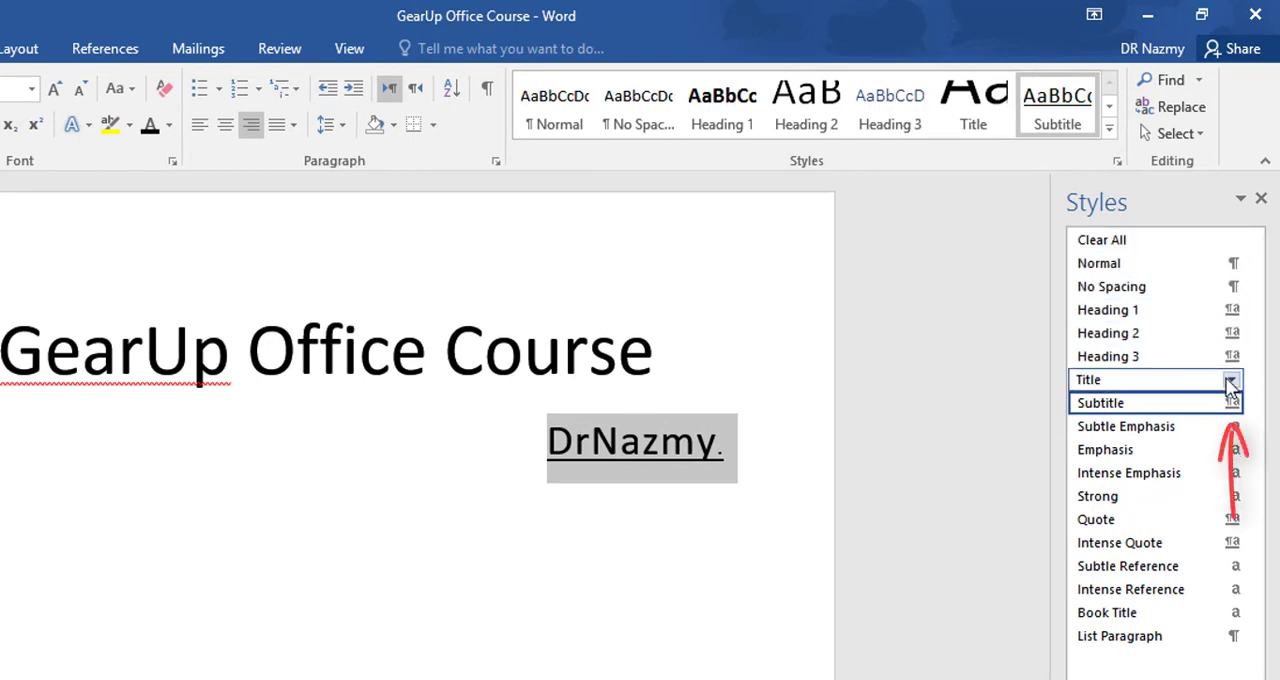
mouse_move(1238, 410)
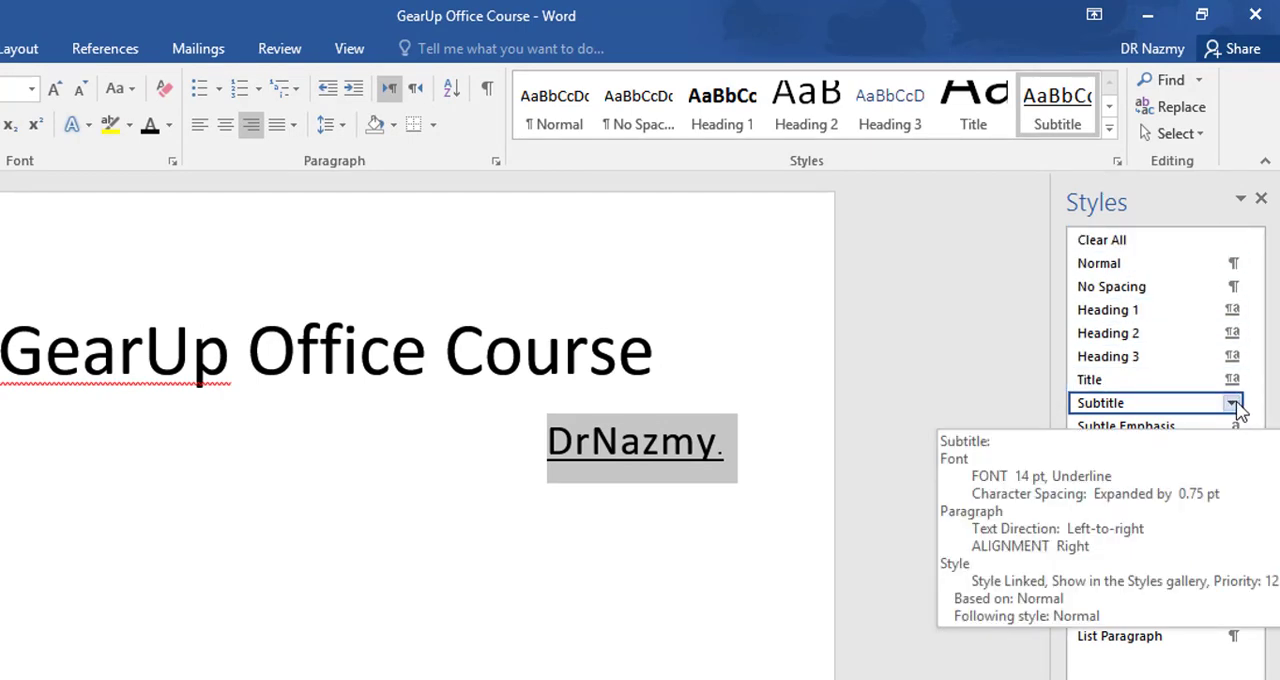
left_click(1234, 404)
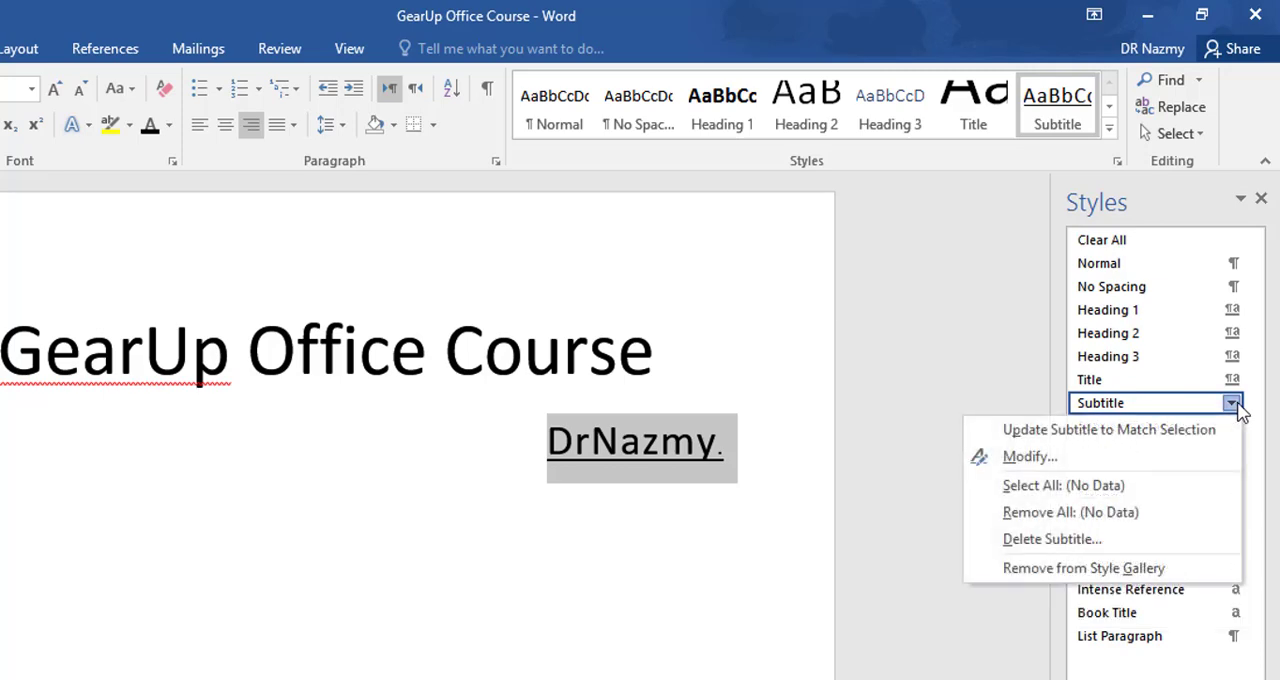
left_click(1230, 458)
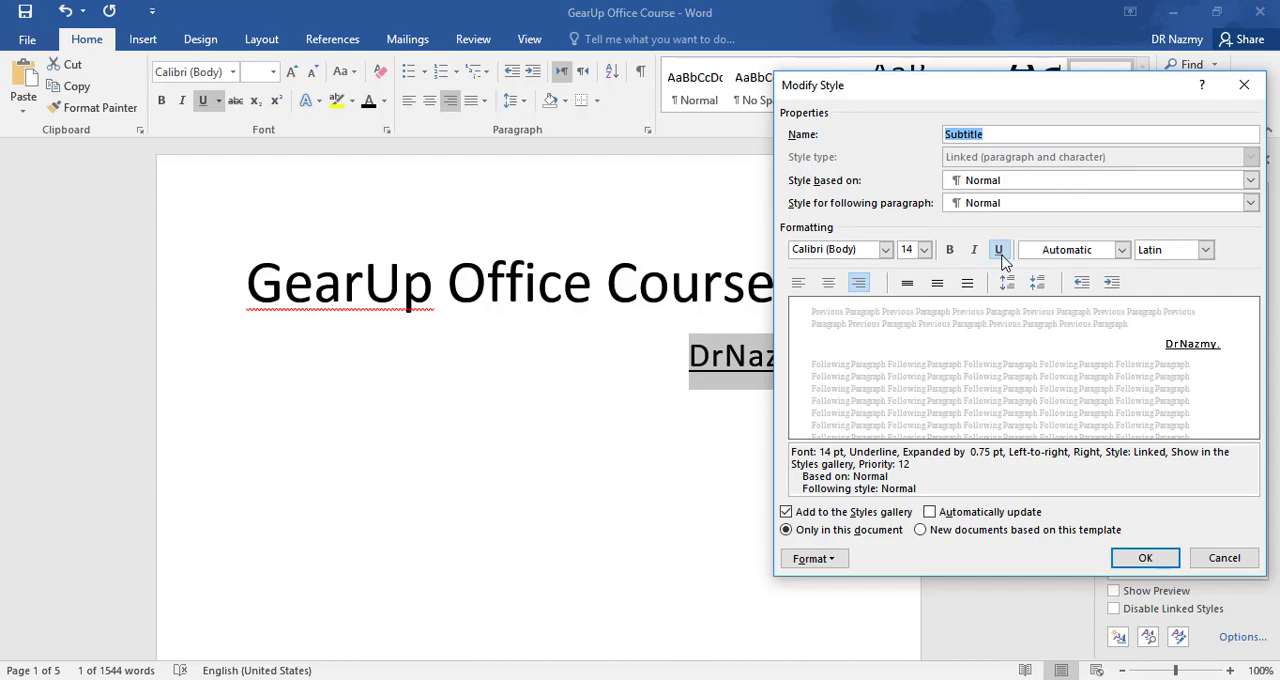
left_click(1000, 252)
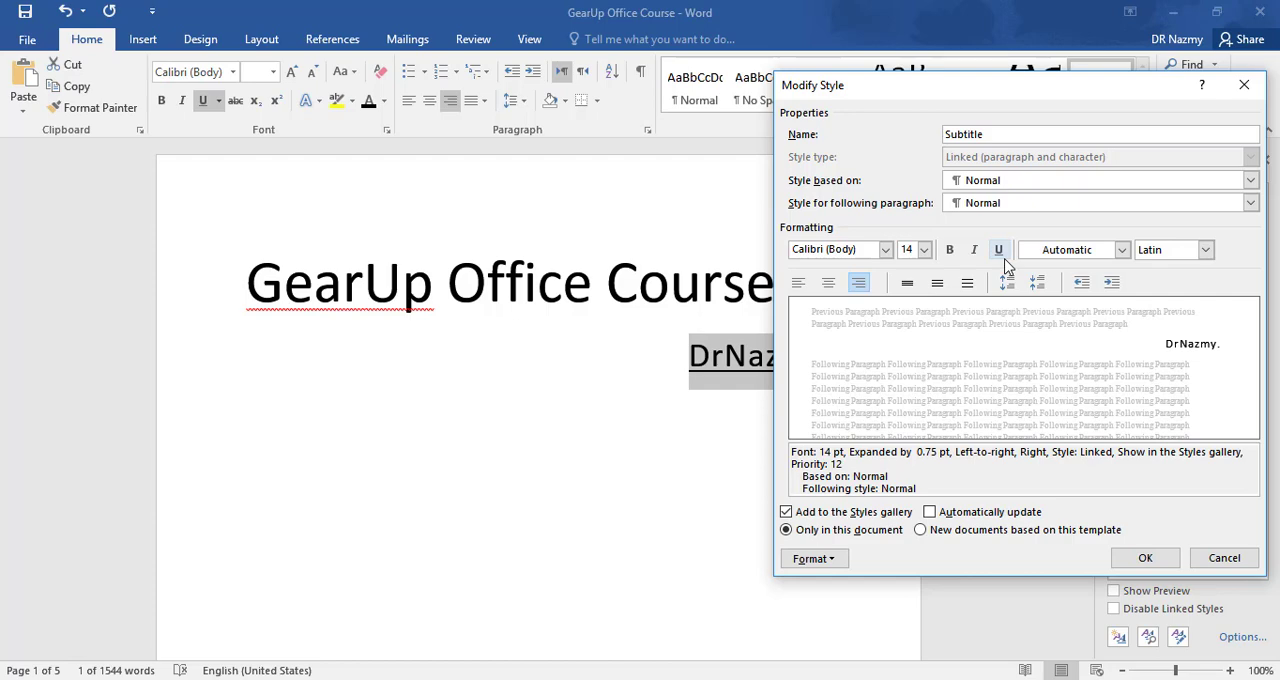
left_click(1145, 560)
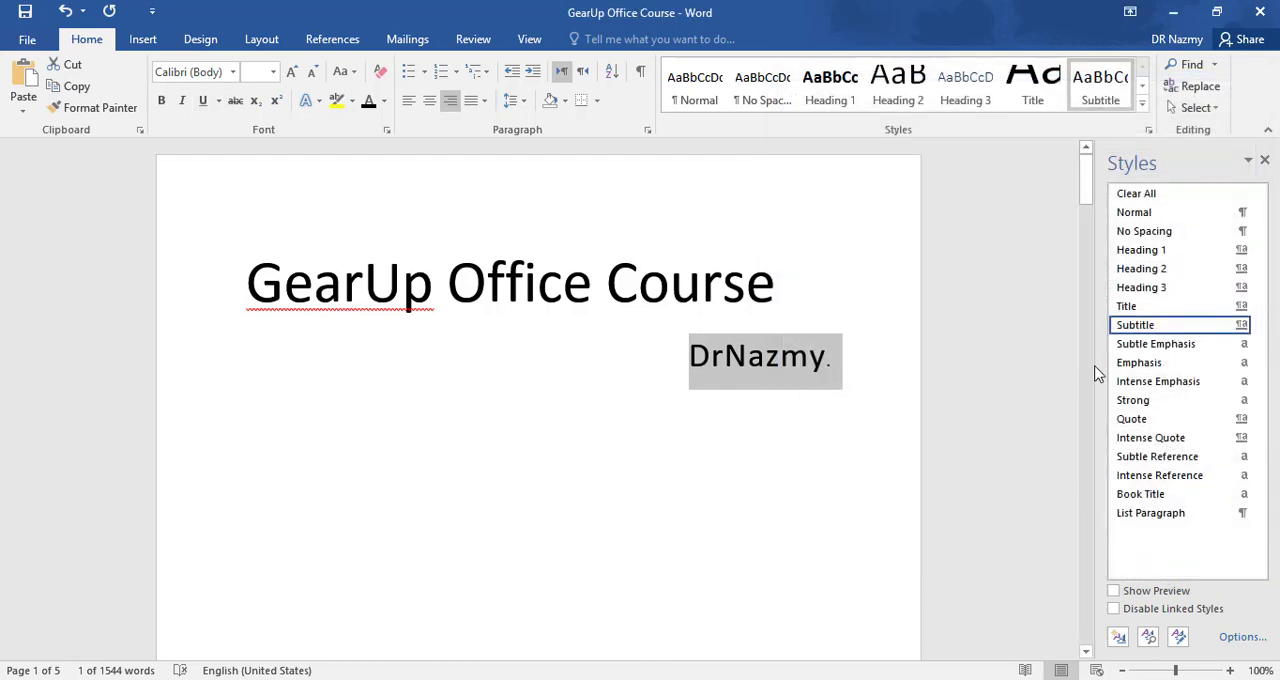
left_click(1265, 162)
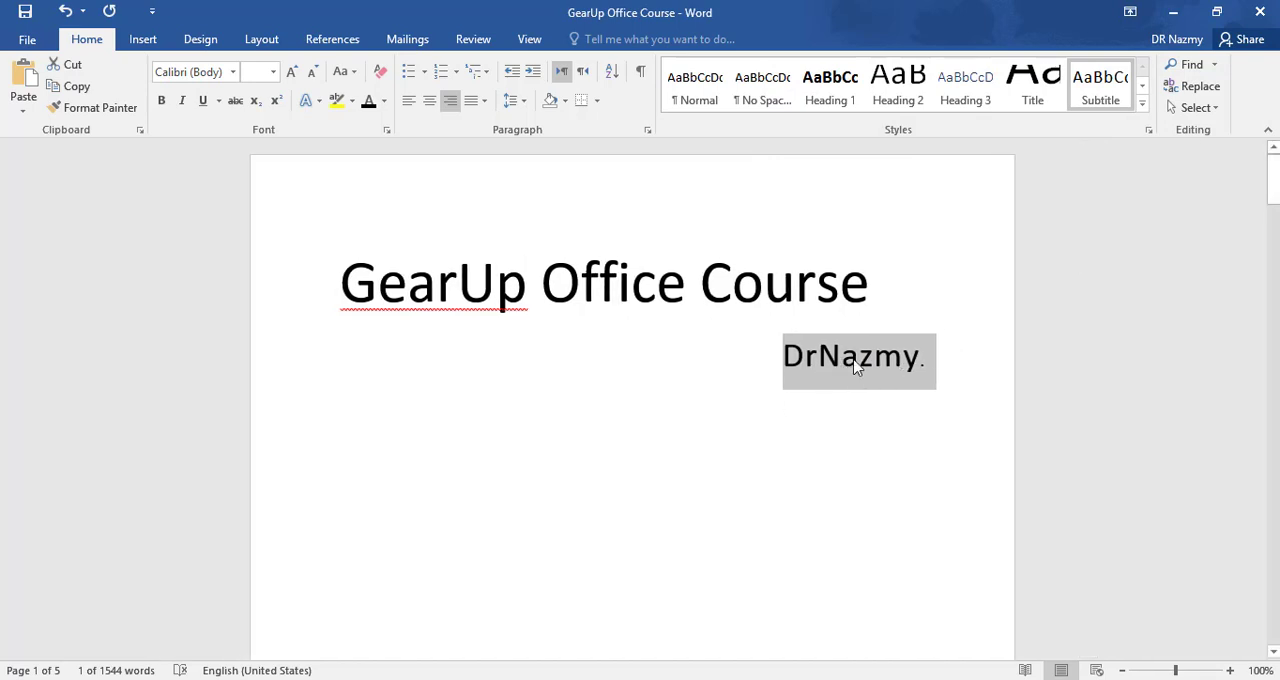
left_click(926, 456)
scroll(850, 330, "down", 2)
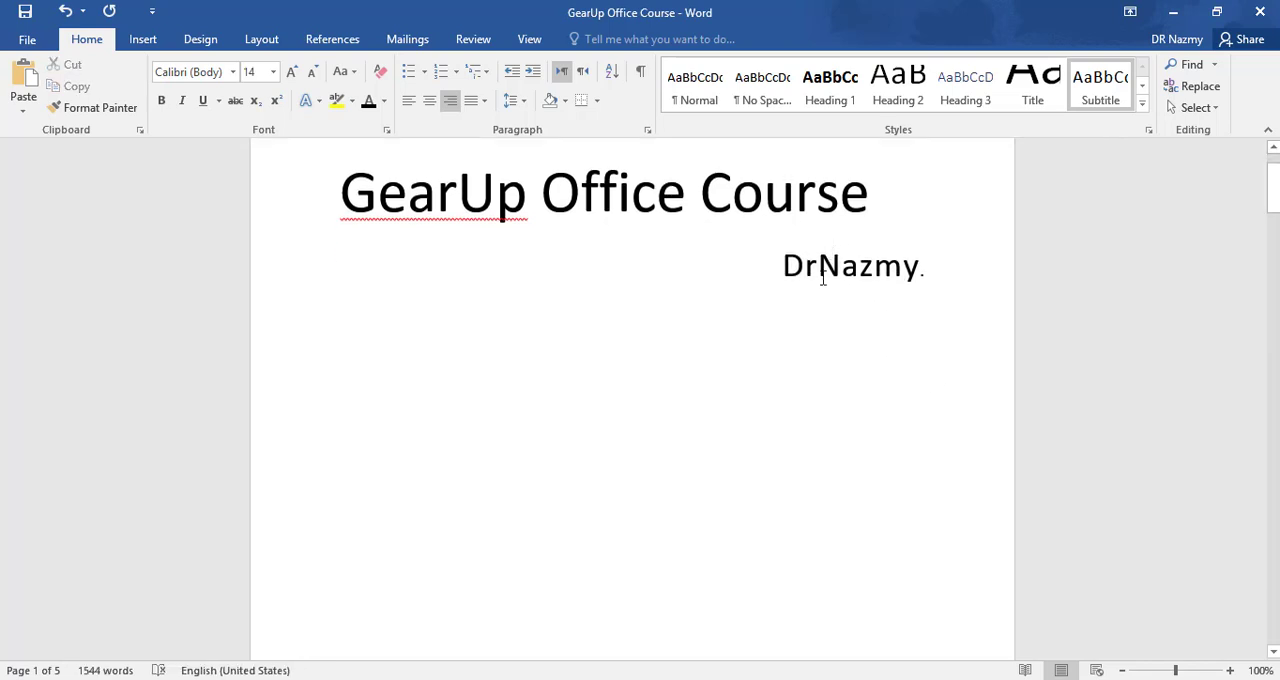
left_click(820, 270)
left_click(901, 272)
left_click(784, 268)
left_click(860, 268)
left_click(921, 268)
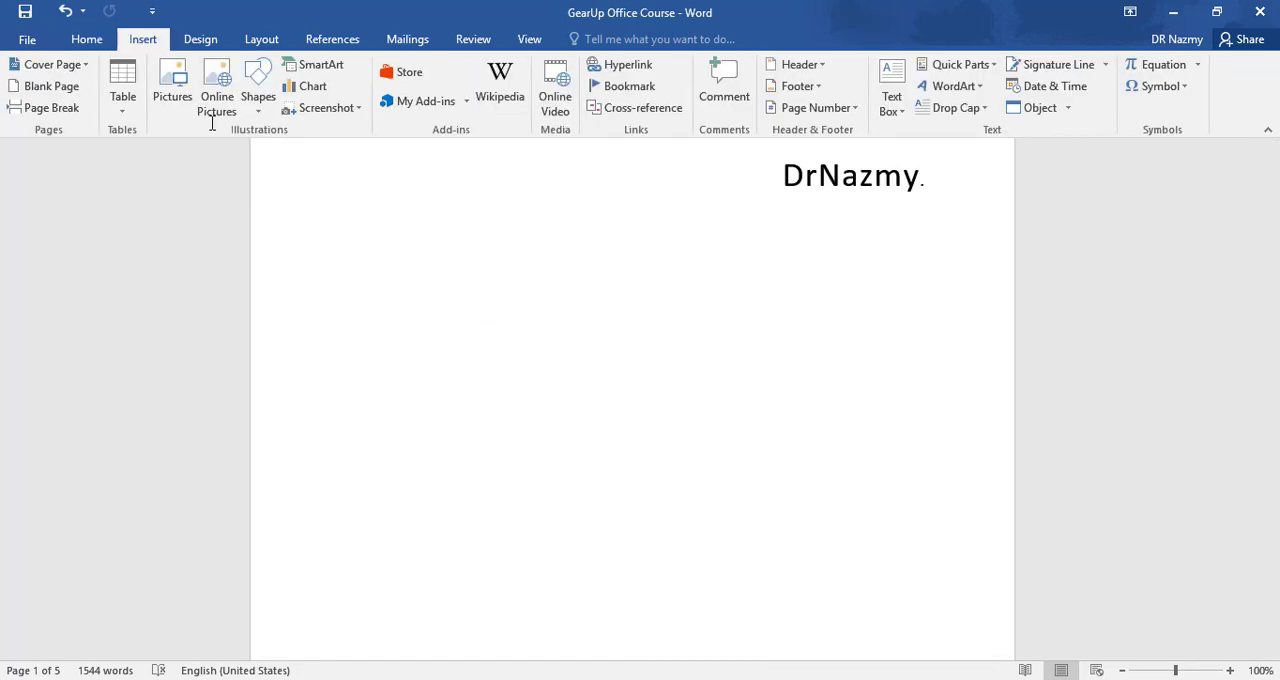
scroll(212, 123, "down", 1)
left_click(98, 44)
- Preview the Heading 1 style on the "Lorem ipsum dolor sit" heading on page 2
scroll(619, 424, "down", 2)
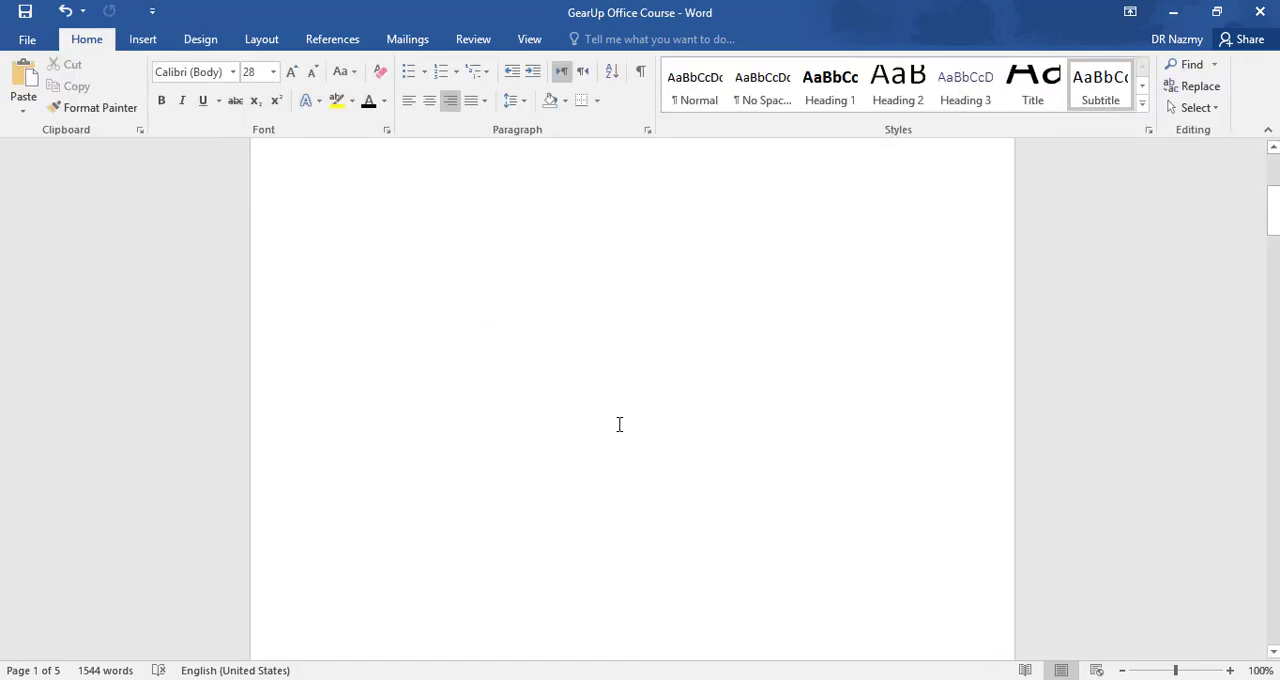
scroll(619, 424, "down", 5)
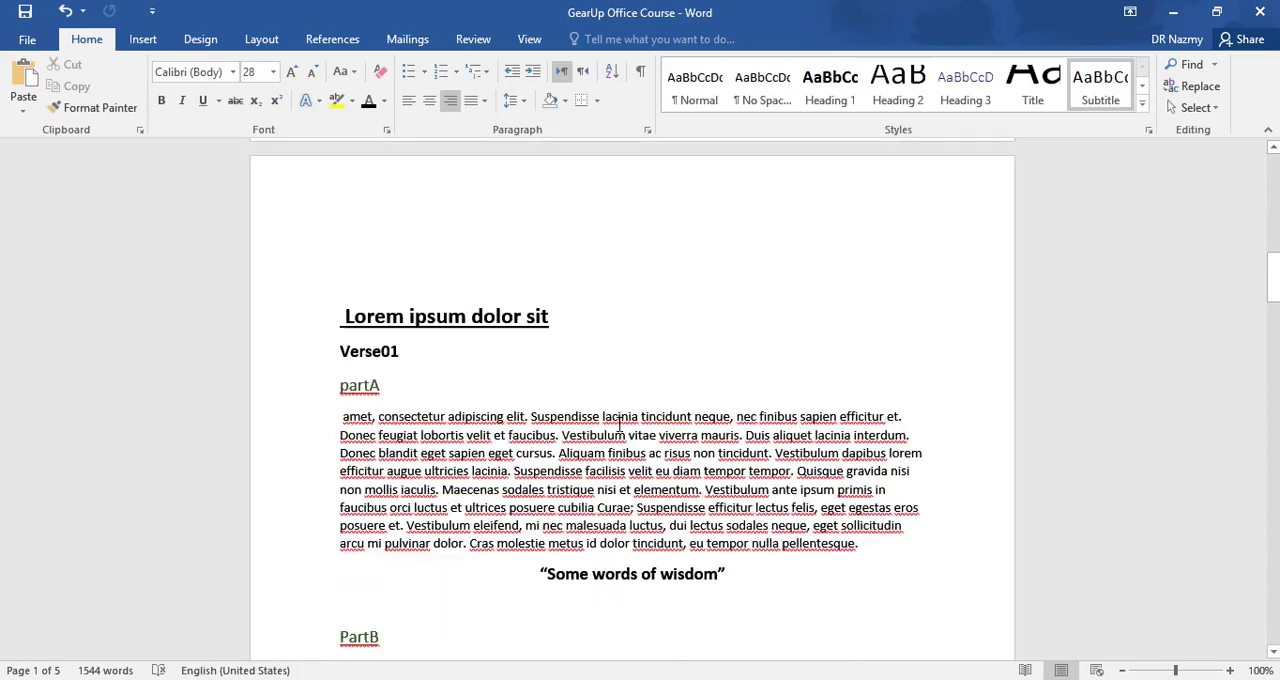
scroll(620, 424, "down", 2)
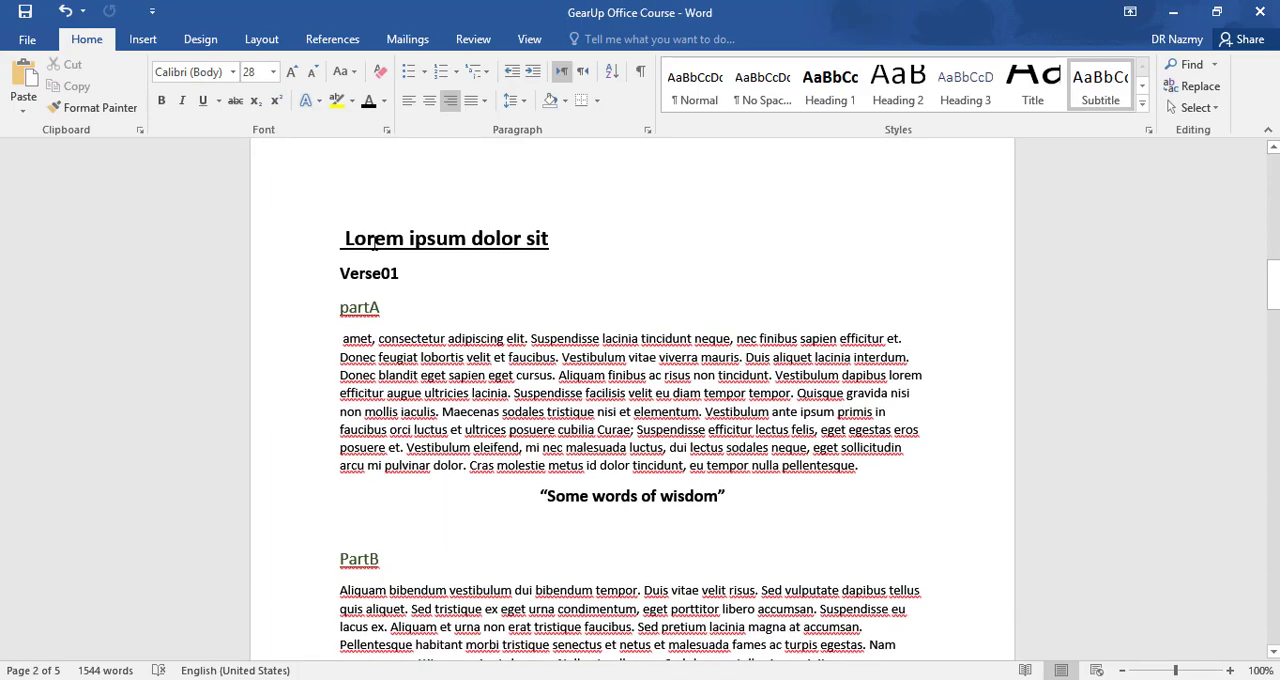
left_click(374, 241)
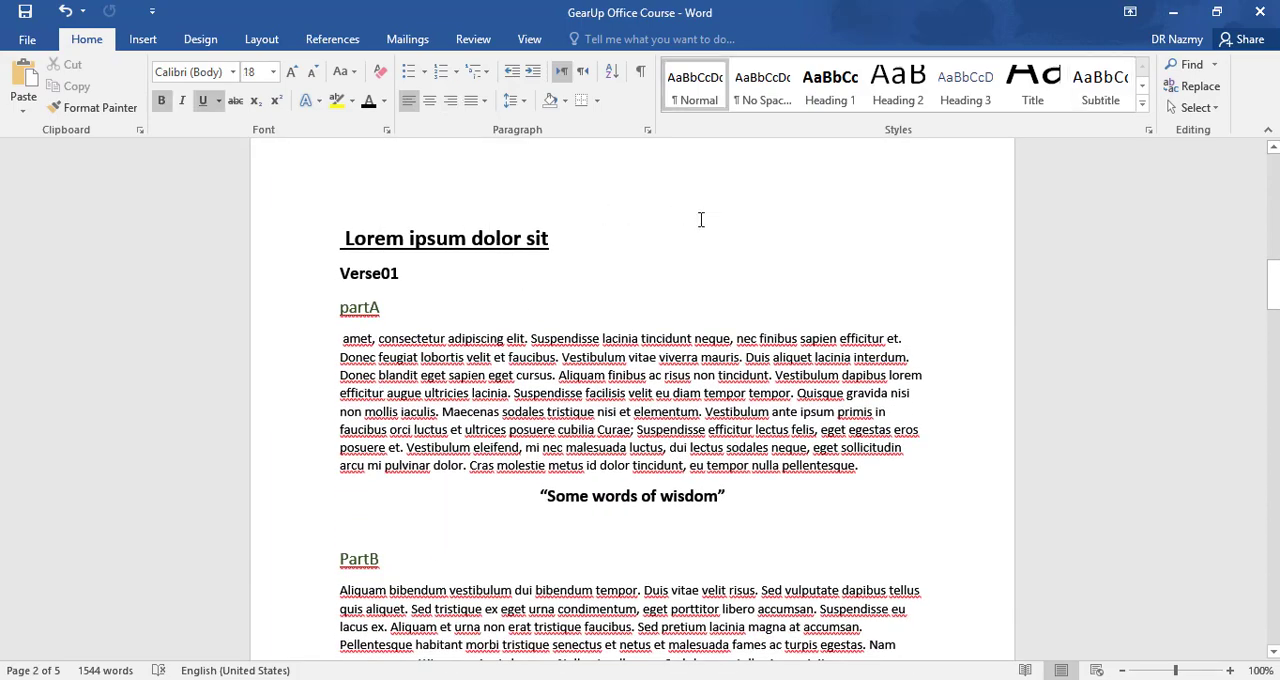
left_click(840, 100)
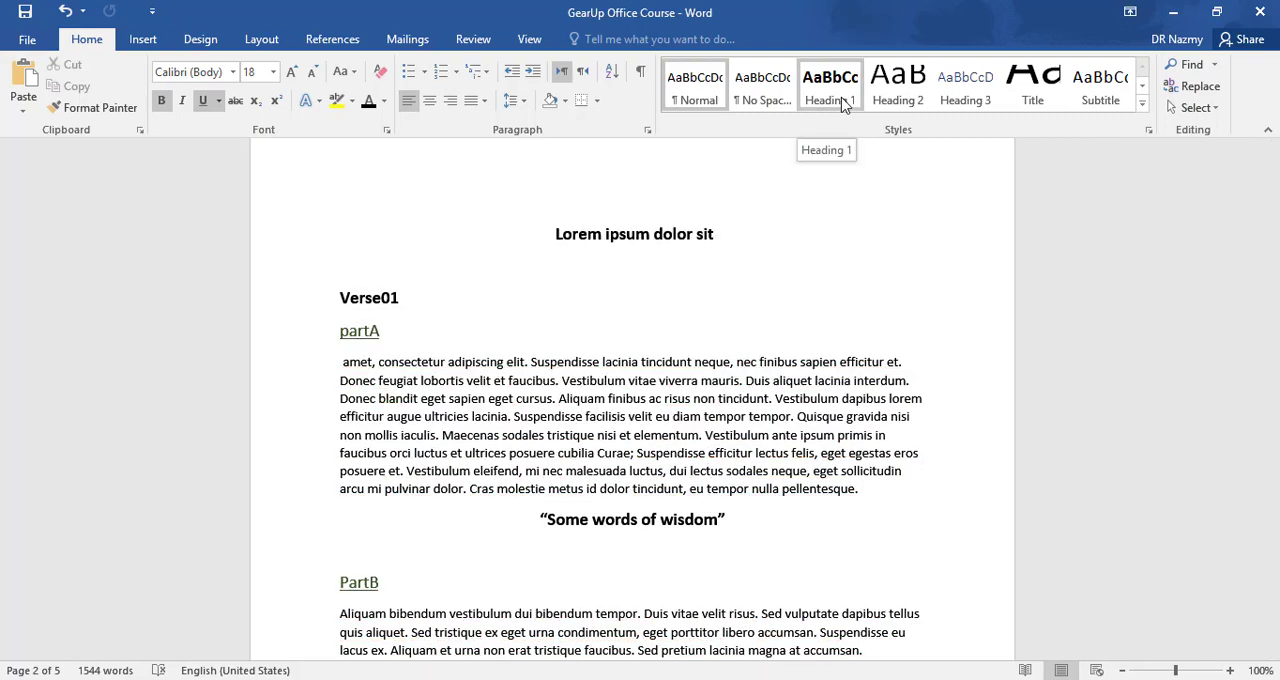
left_click(830, 86)
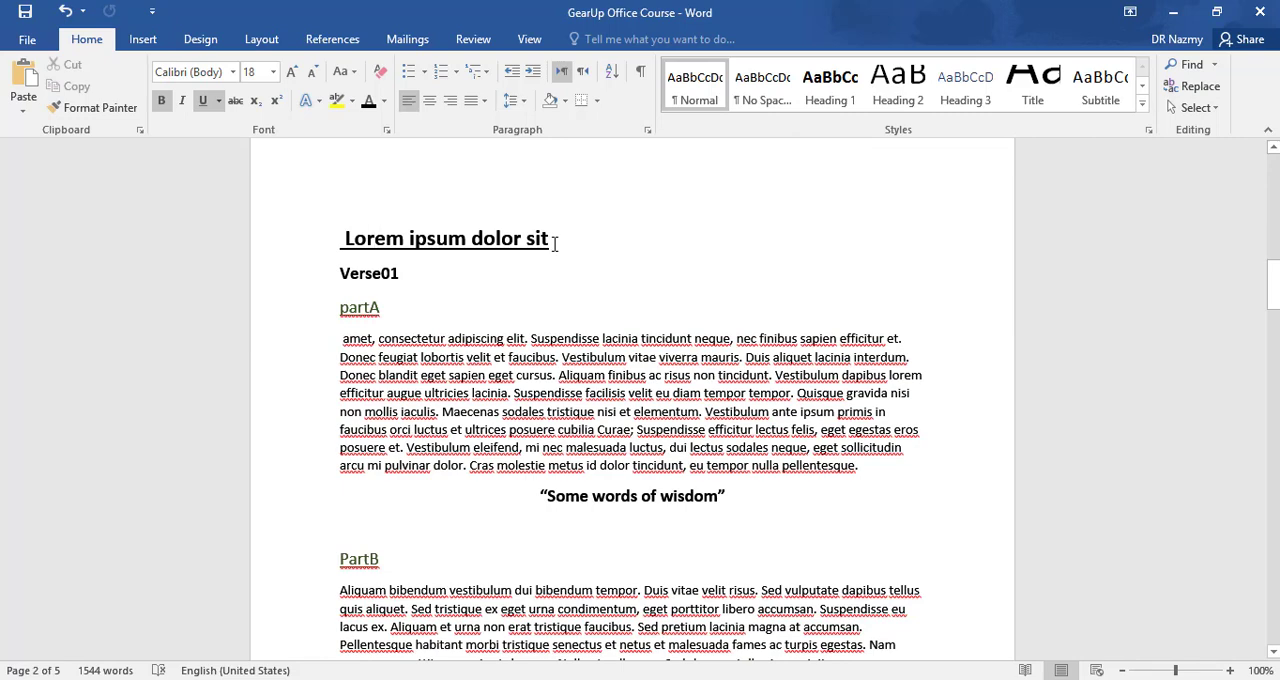
- Update the Heading 1 style to match the "Lorem ipsum dolor sit" heading's formatting and apply it to that heading
left_click_drag(556, 243, 350, 249)
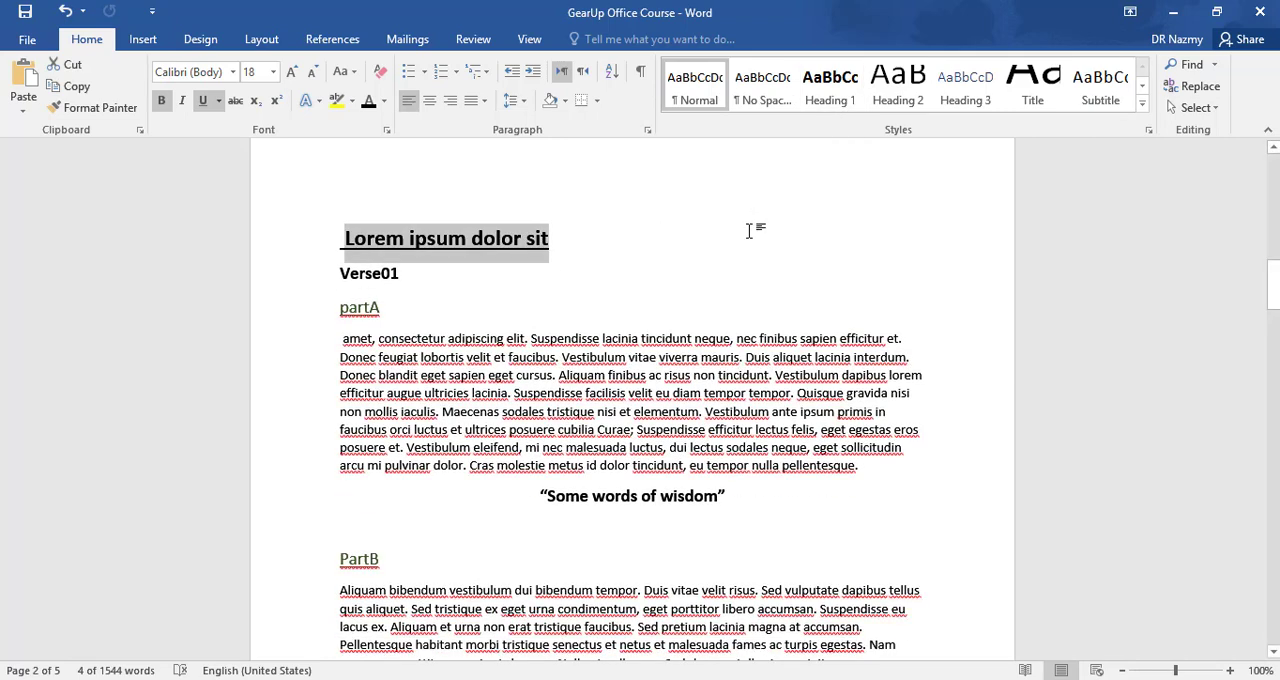
left_click(1148, 135)
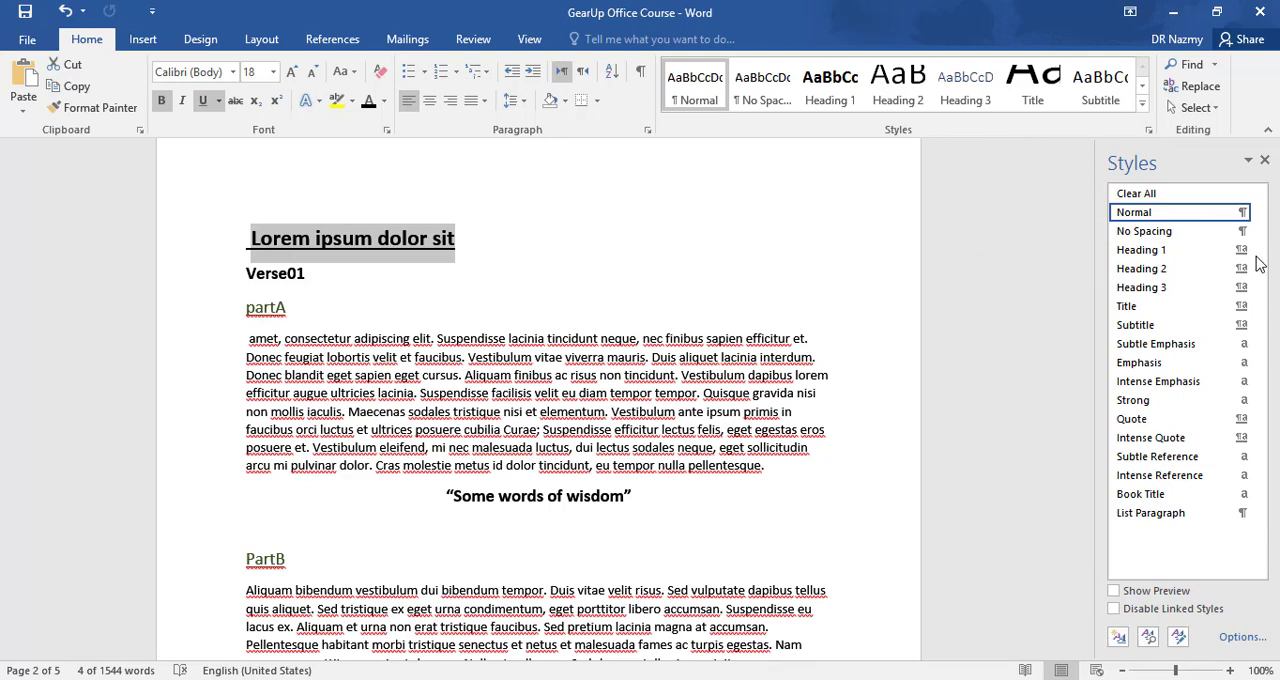
mouse_move(1244, 251)
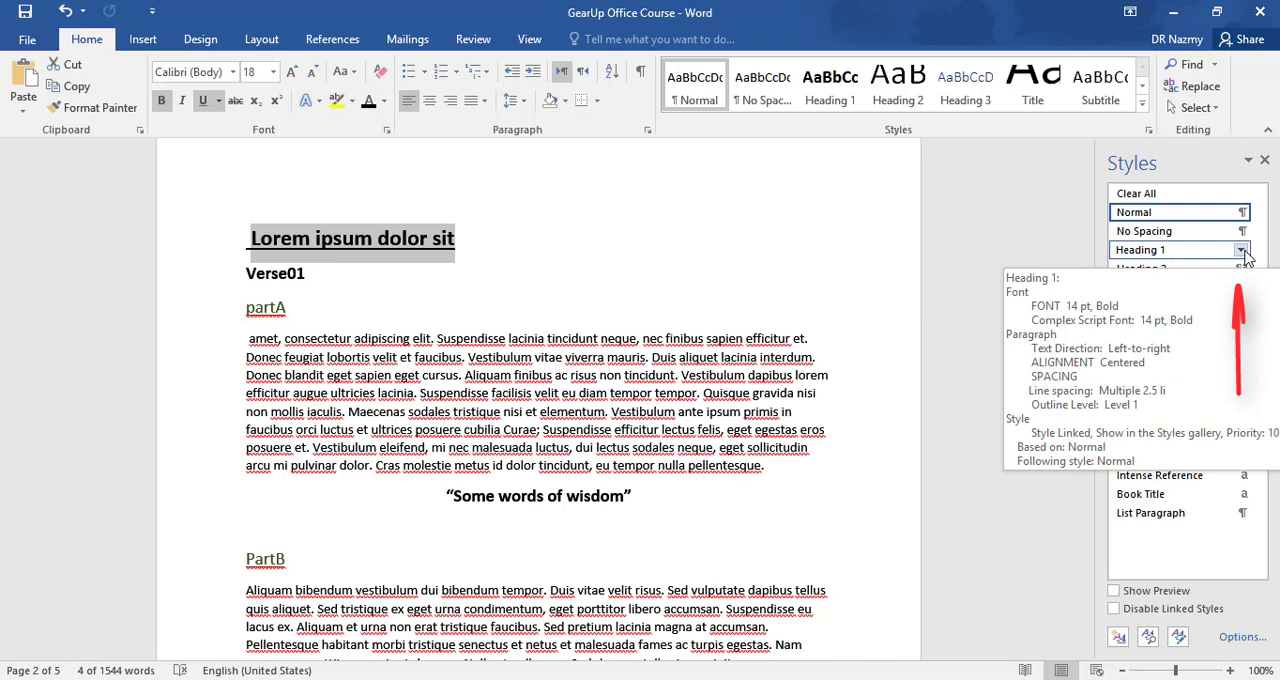
left_click(1241, 251)
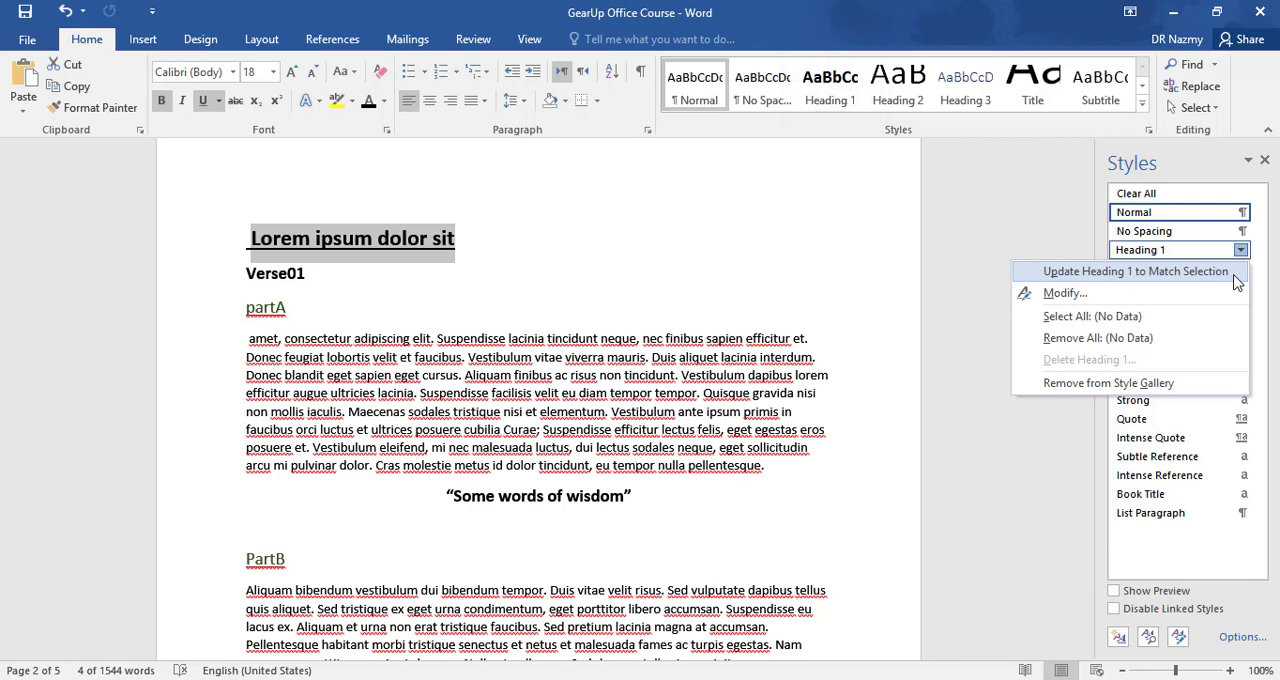
left_click(1237, 283)
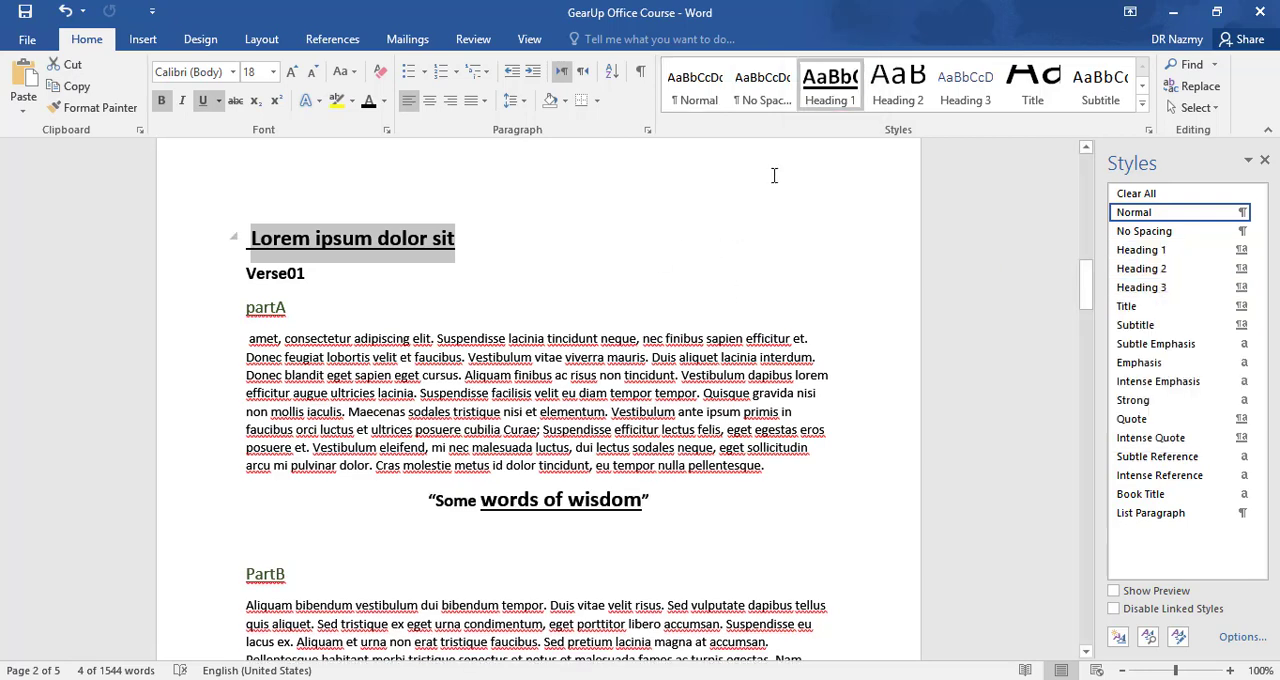
left_click(834, 108)
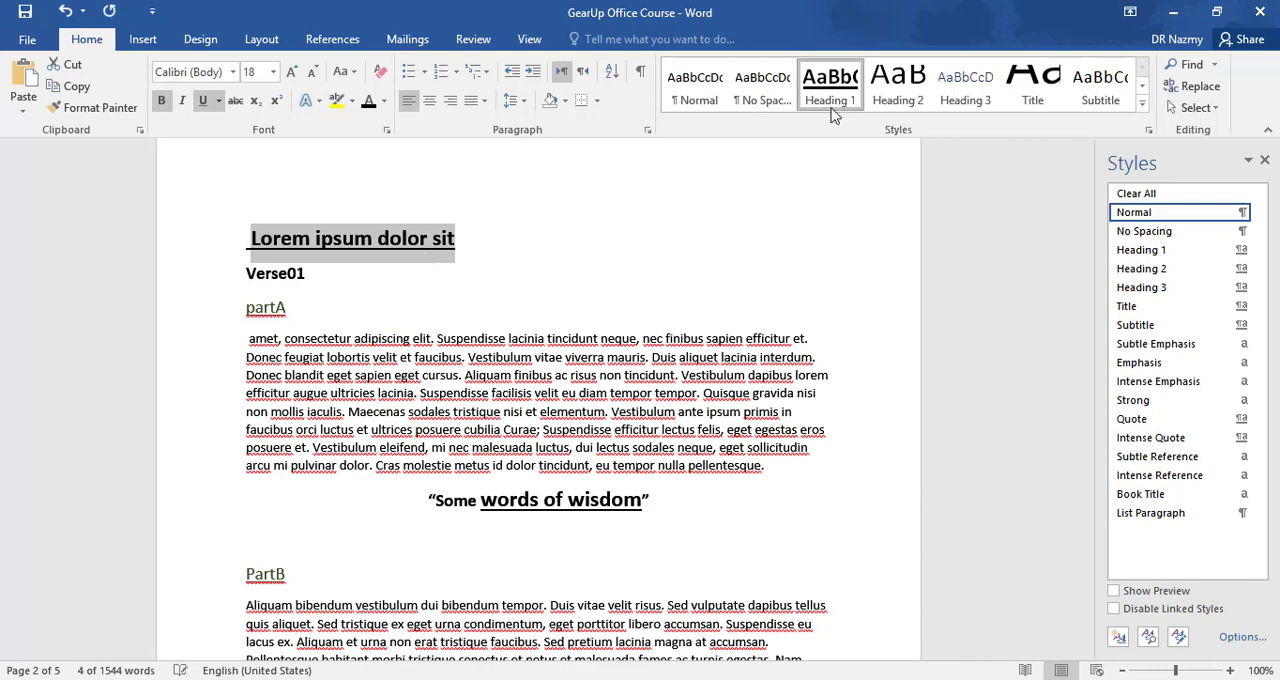
left_click(390, 240)
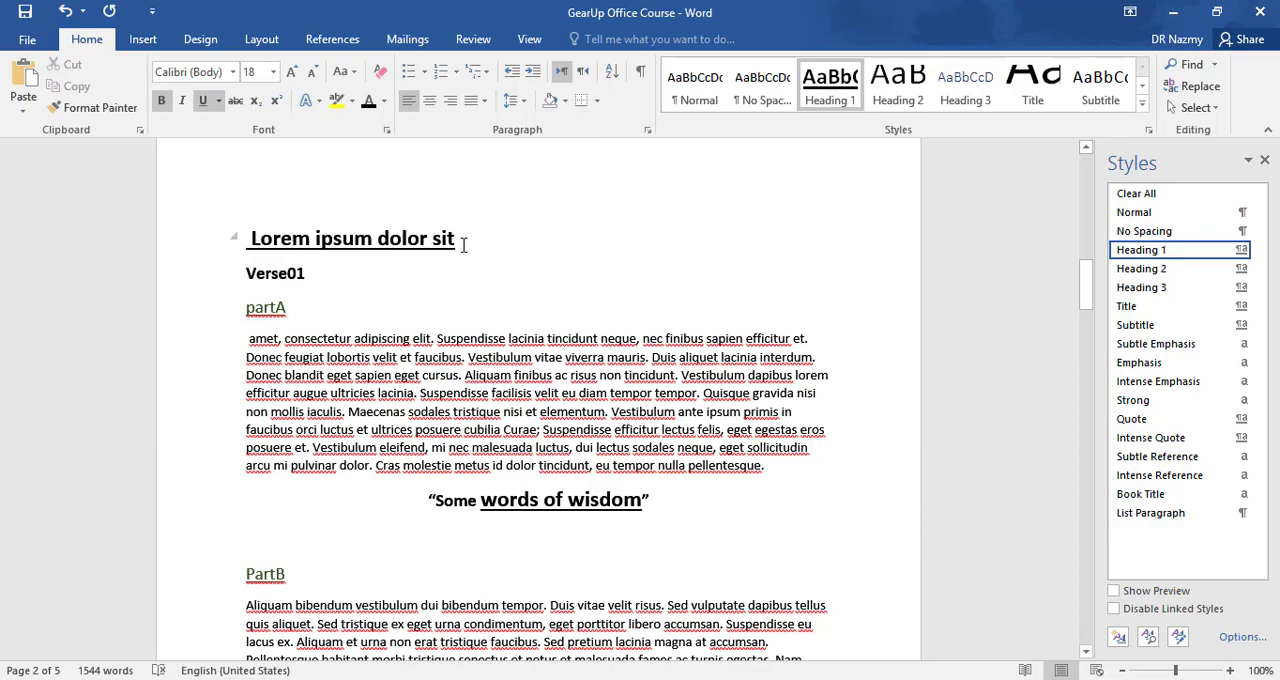
- Apply the Heading 1 style to the "Fusce ornare feugiat orci et pulvinar." heading on page 3
scroll(463, 245, "down", 20)
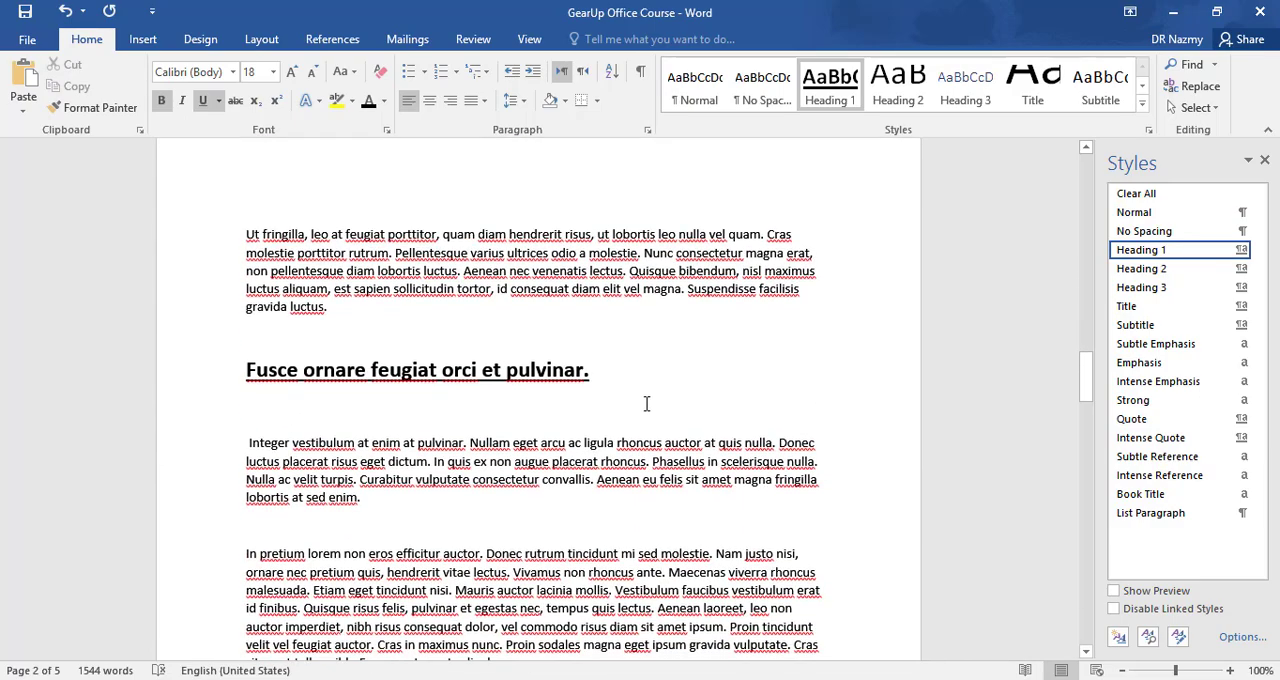
left_click_drag(601, 374, 244, 388)
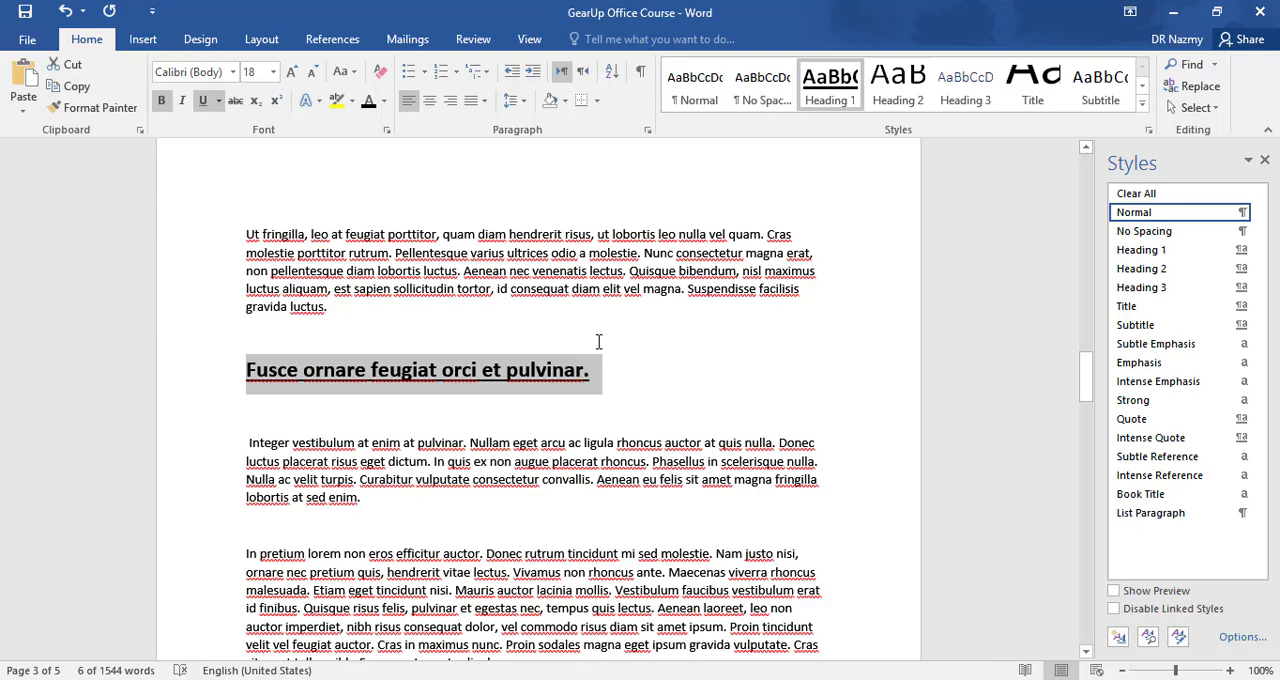
- Split the page 4 paragraph after "Quisque vel justo dolor" so that these opening words stand on their own line
scroll(600, 380, "down", 15)
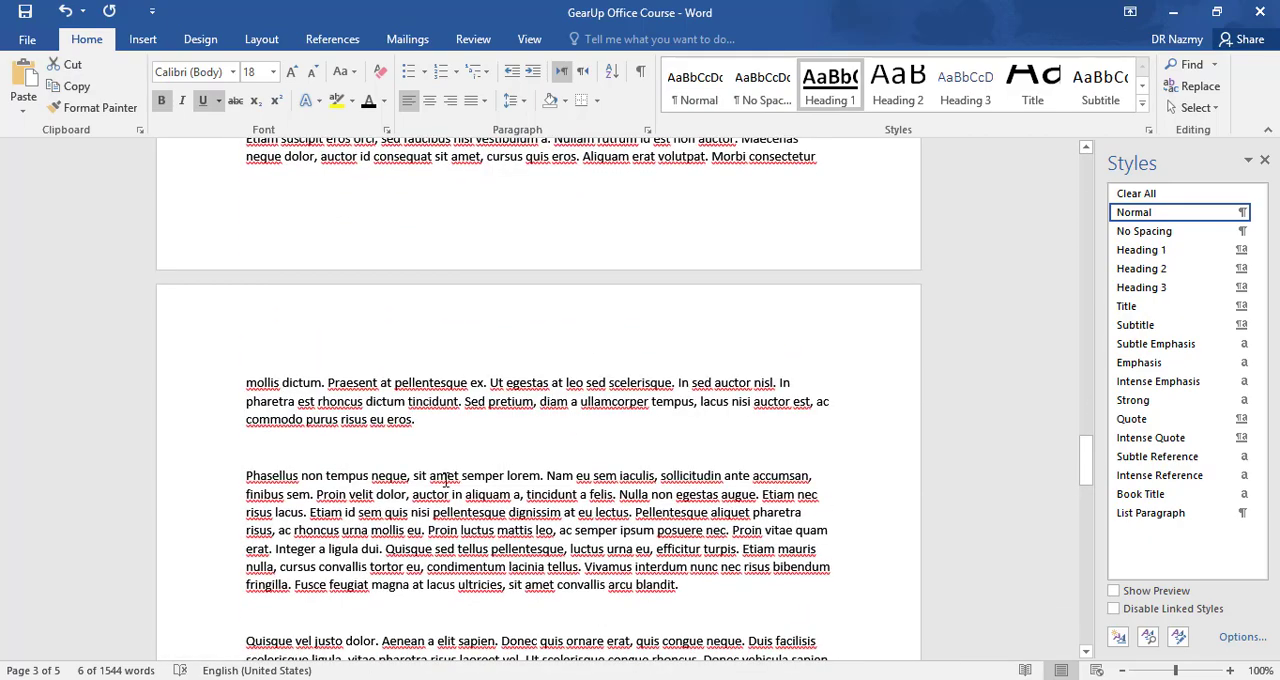
scroll(446, 478, "down", 5)
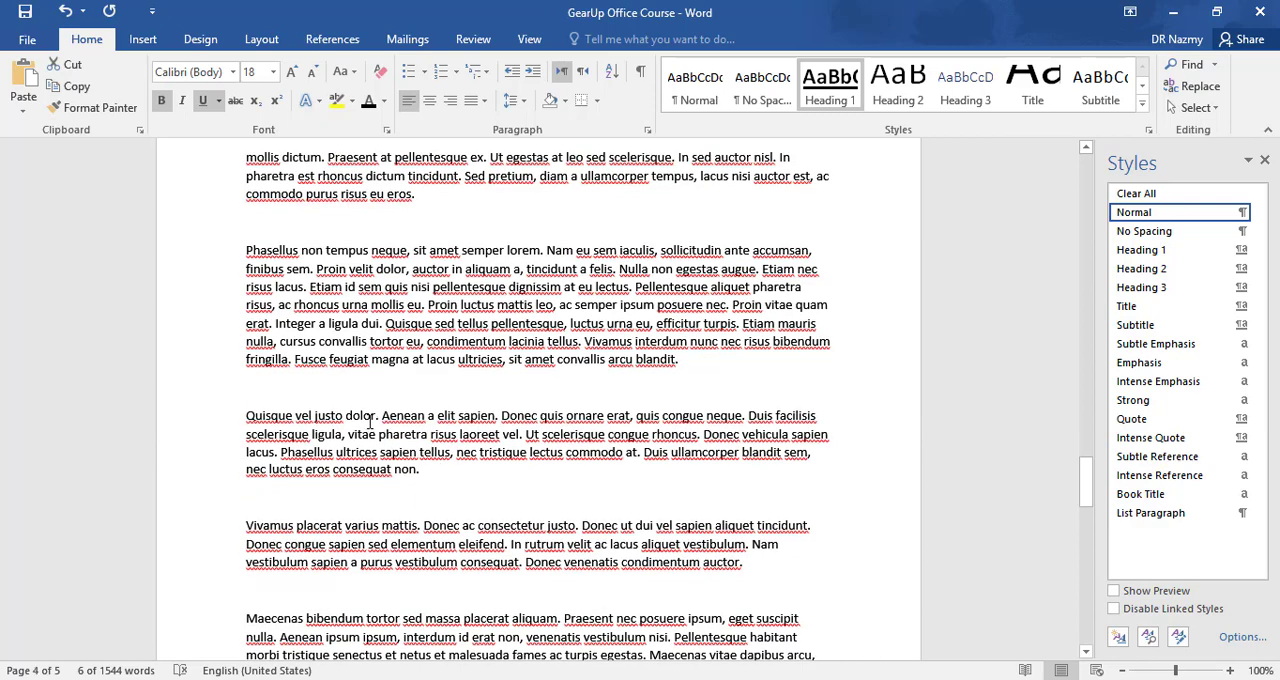
left_click(170, 416)
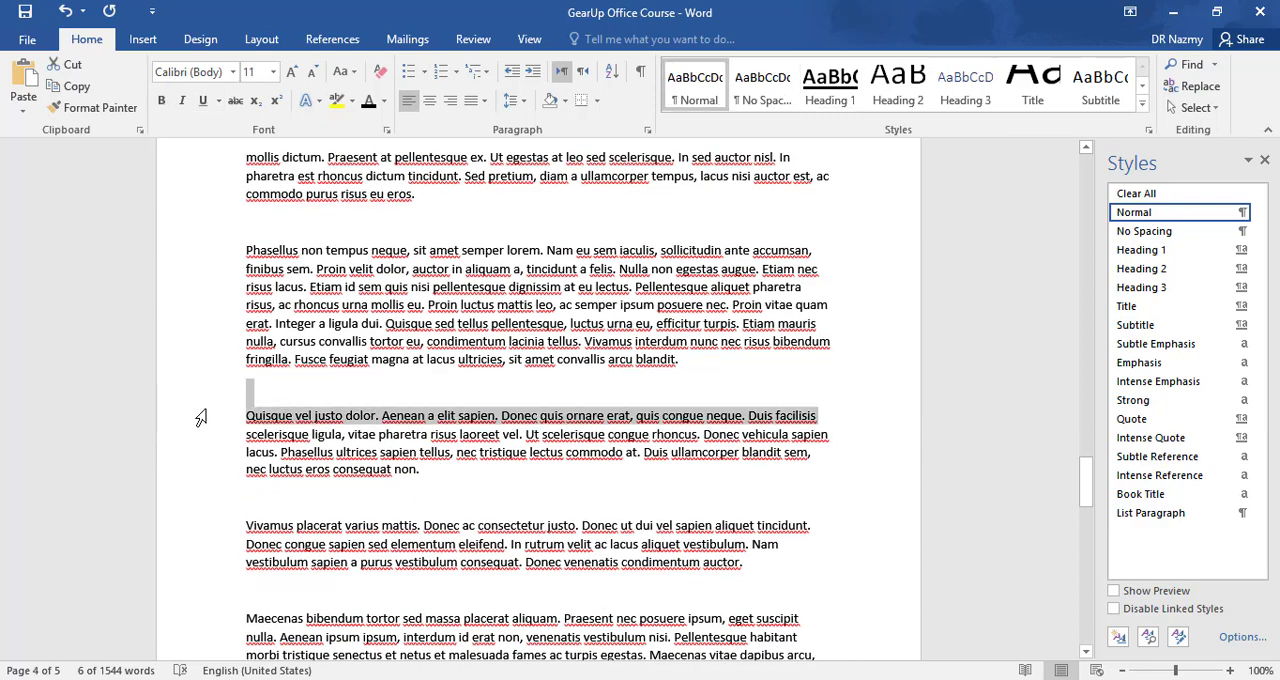
left_click(368, 416)
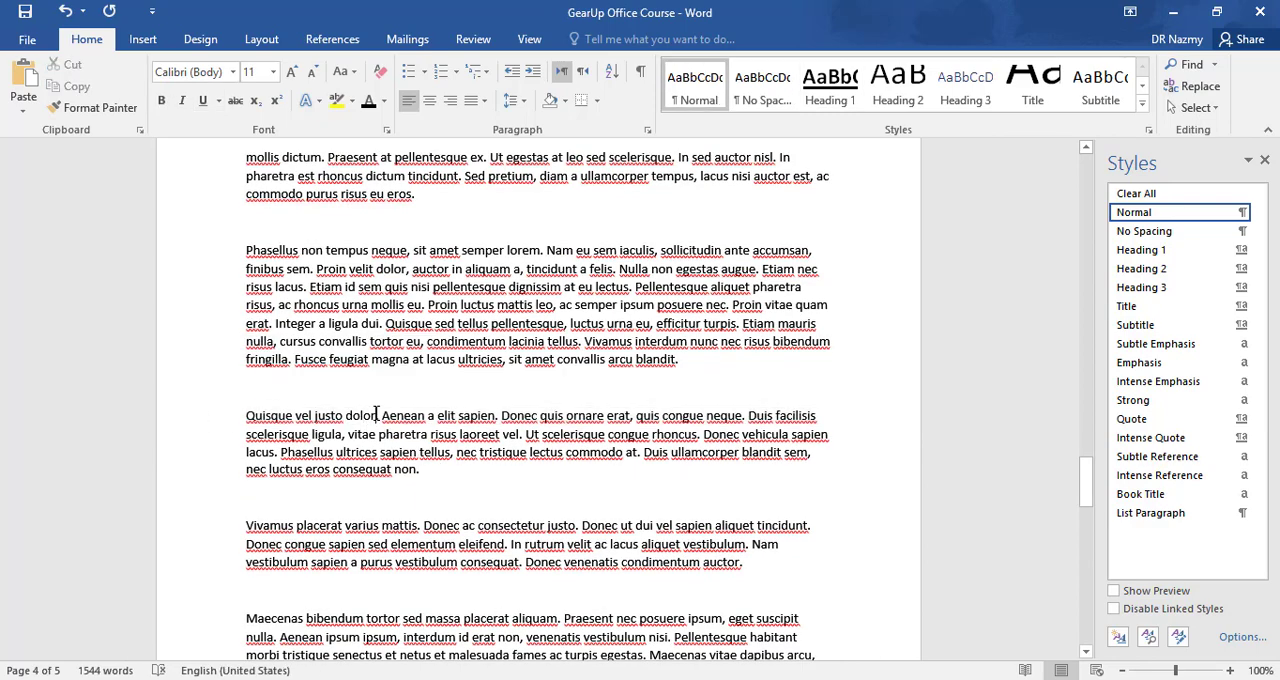
left_click(377, 415)
key("Return")
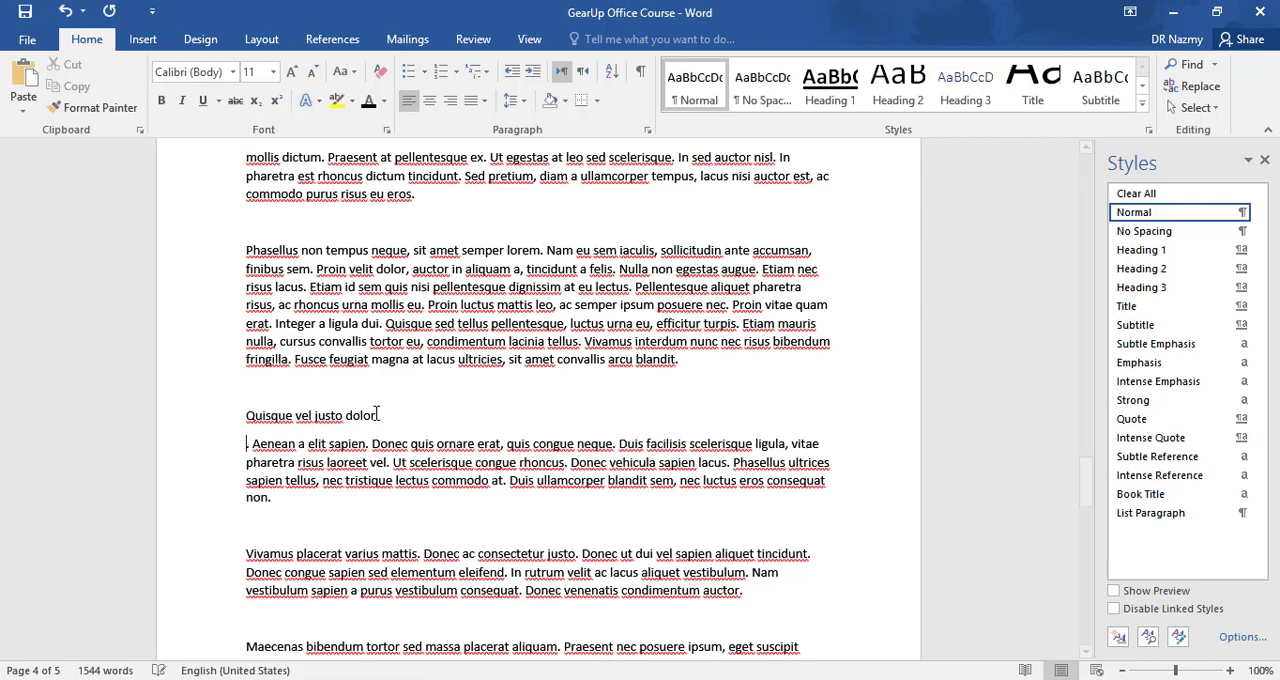
- Apply the Heading 1 style to the "Quisque vel justo dolor" line
left_click_drag(383, 418, 280, 422)
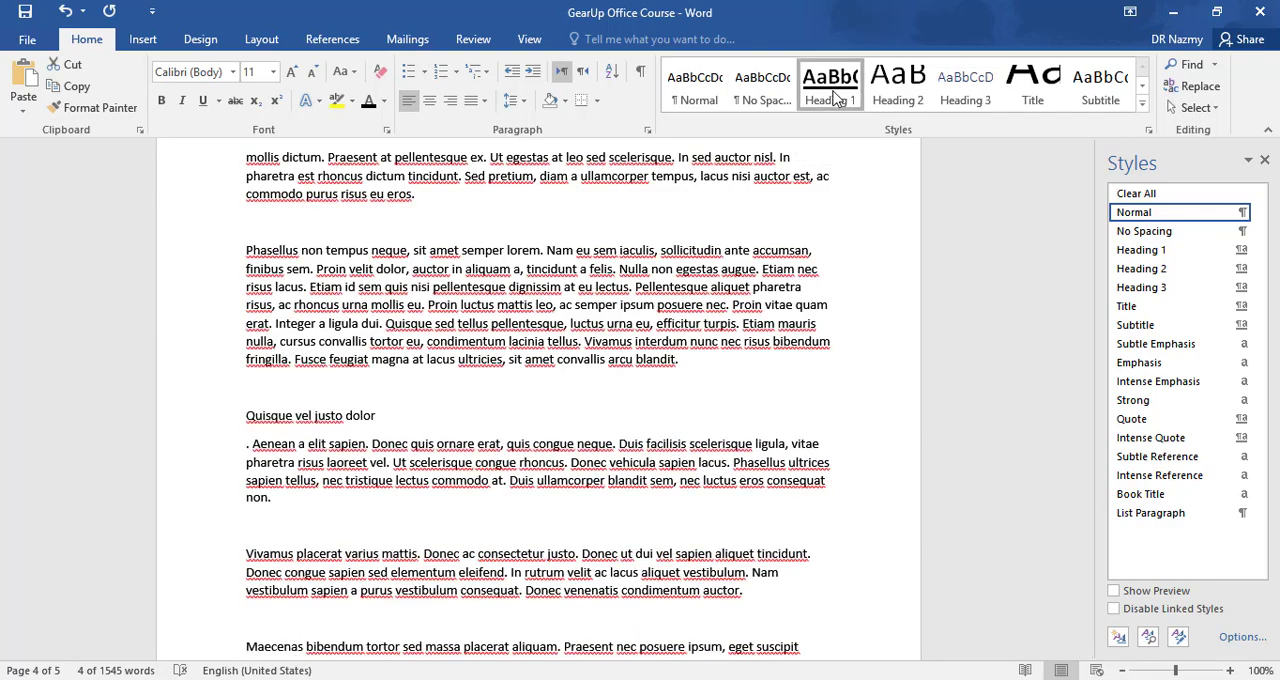
left_click(830, 95)
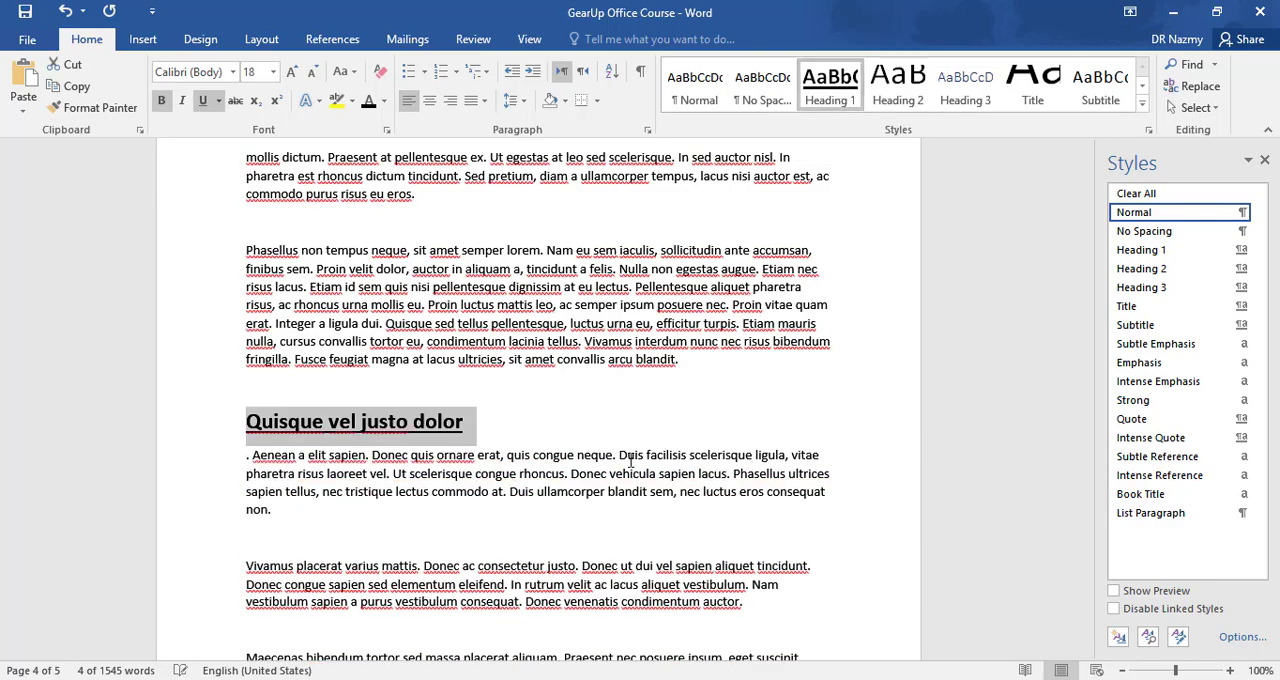
left_click(517, 432)
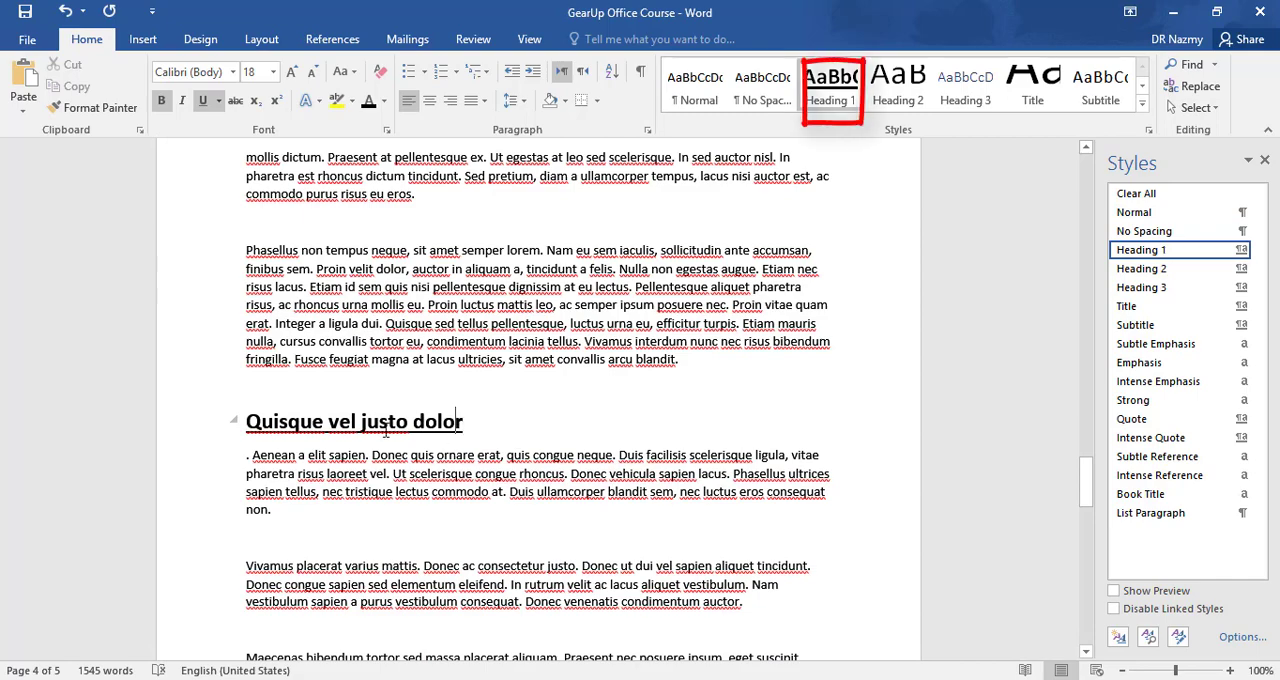
- Update the Heading 2 style to match the formatting of the "Verse01" line on page 2
scroll(438, 394, "up", 7)
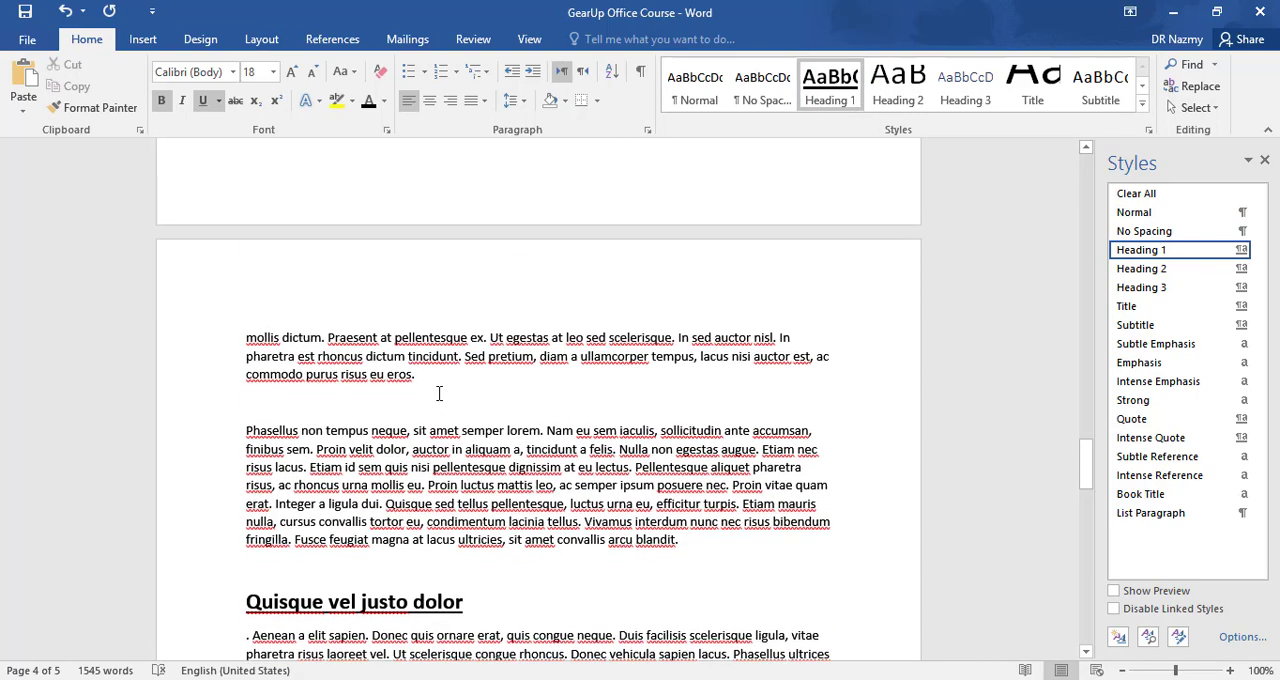
scroll(438, 394, "up", 18)
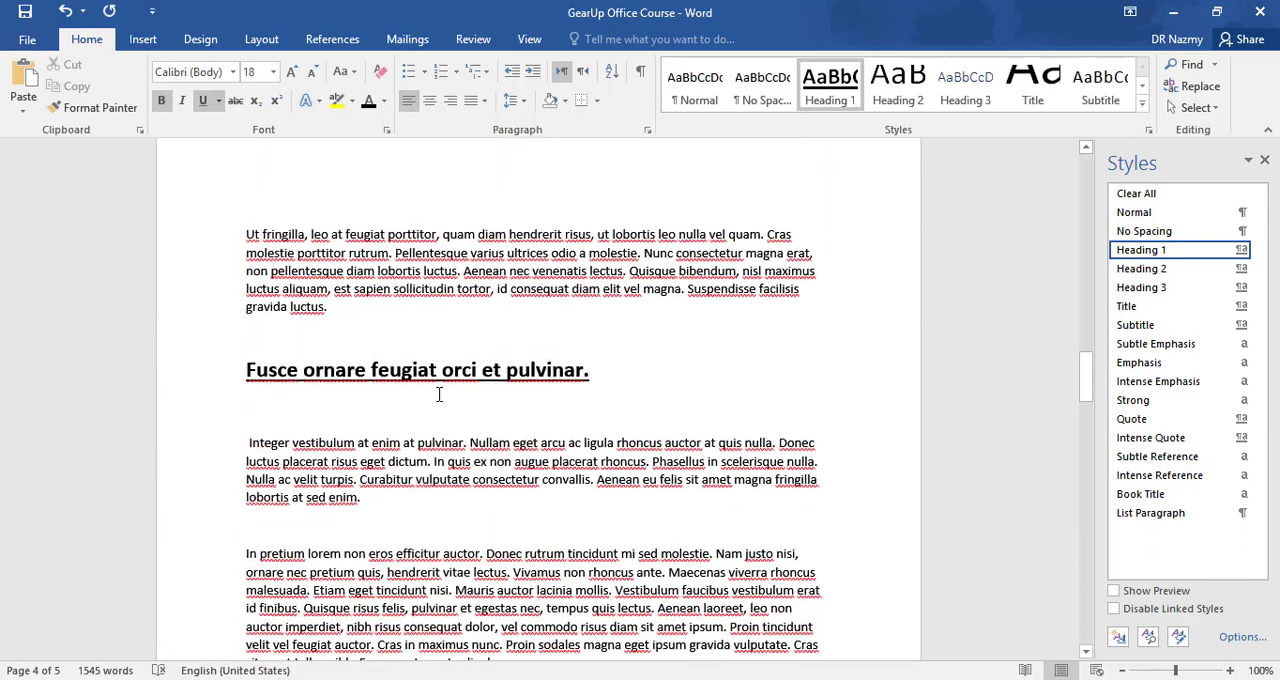
scroll(438, 394, "up", 20)
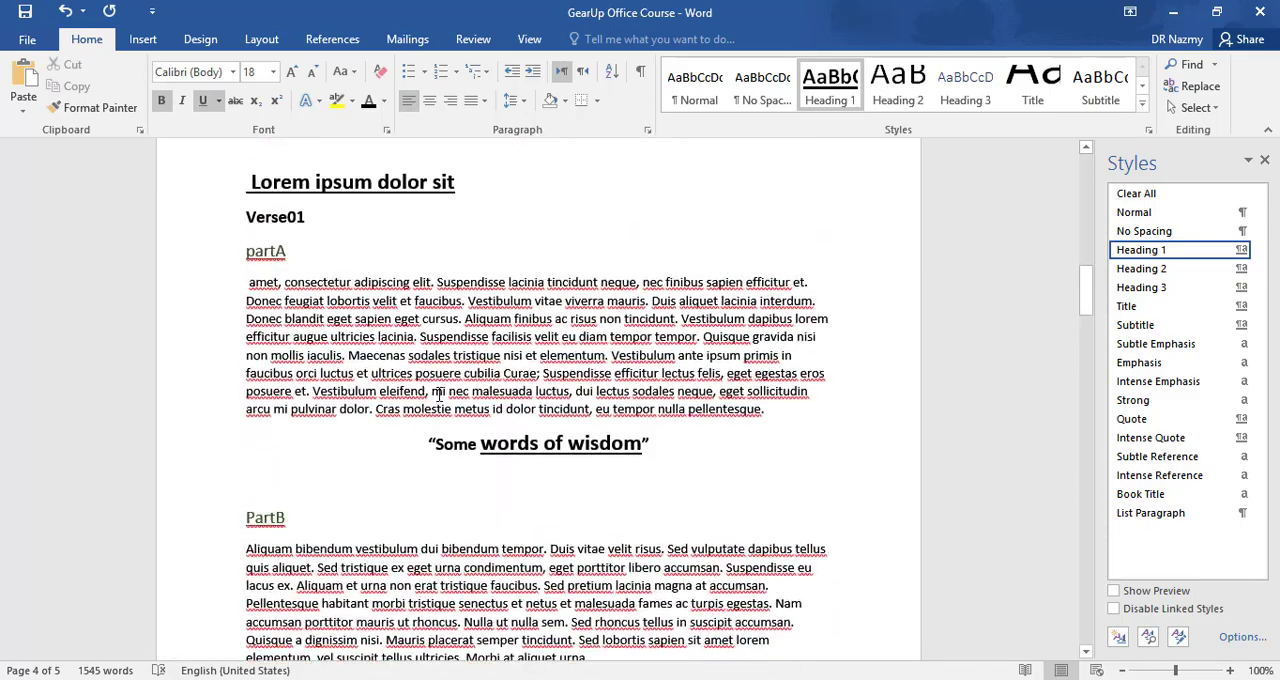
scroll(441, 395, "down", 3)
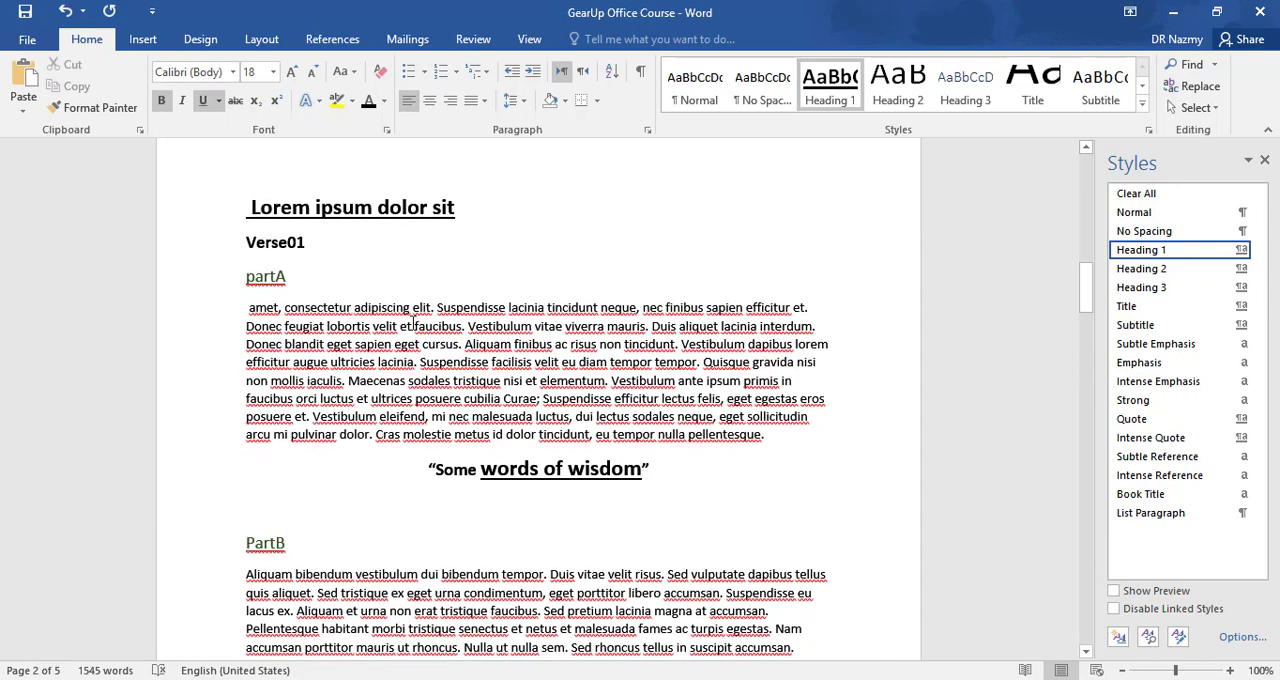
left_click(323, 234)
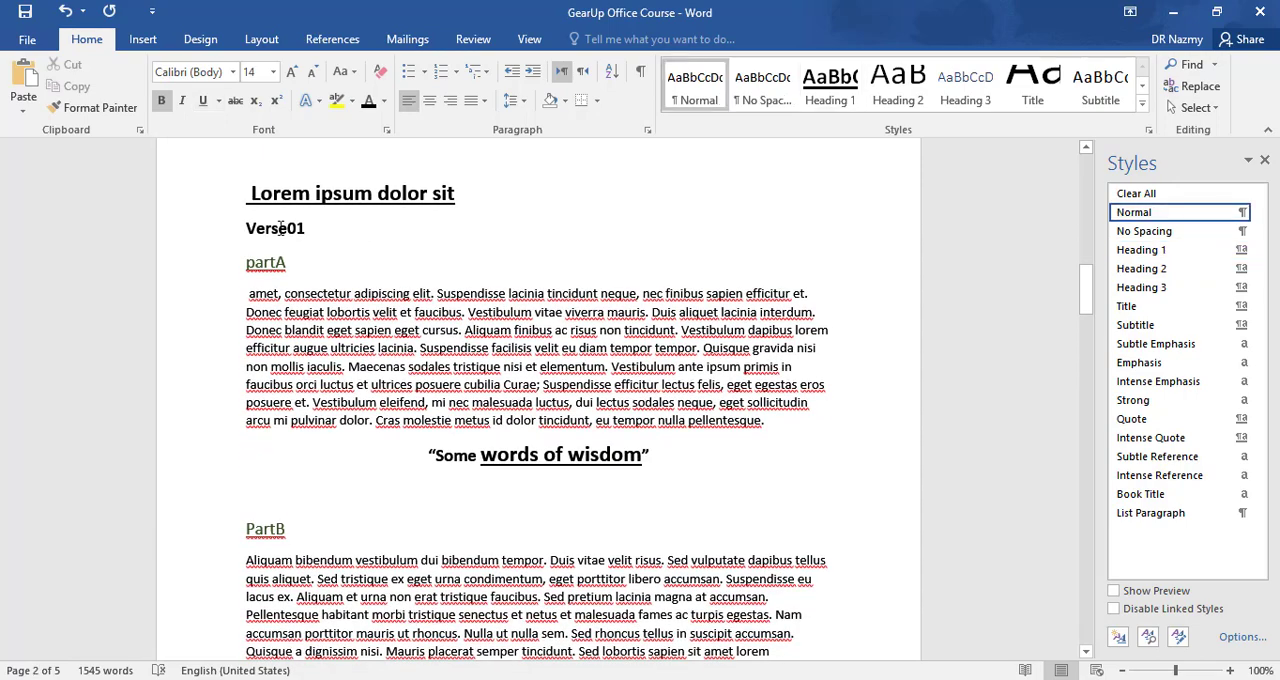
left_click(228, 229)
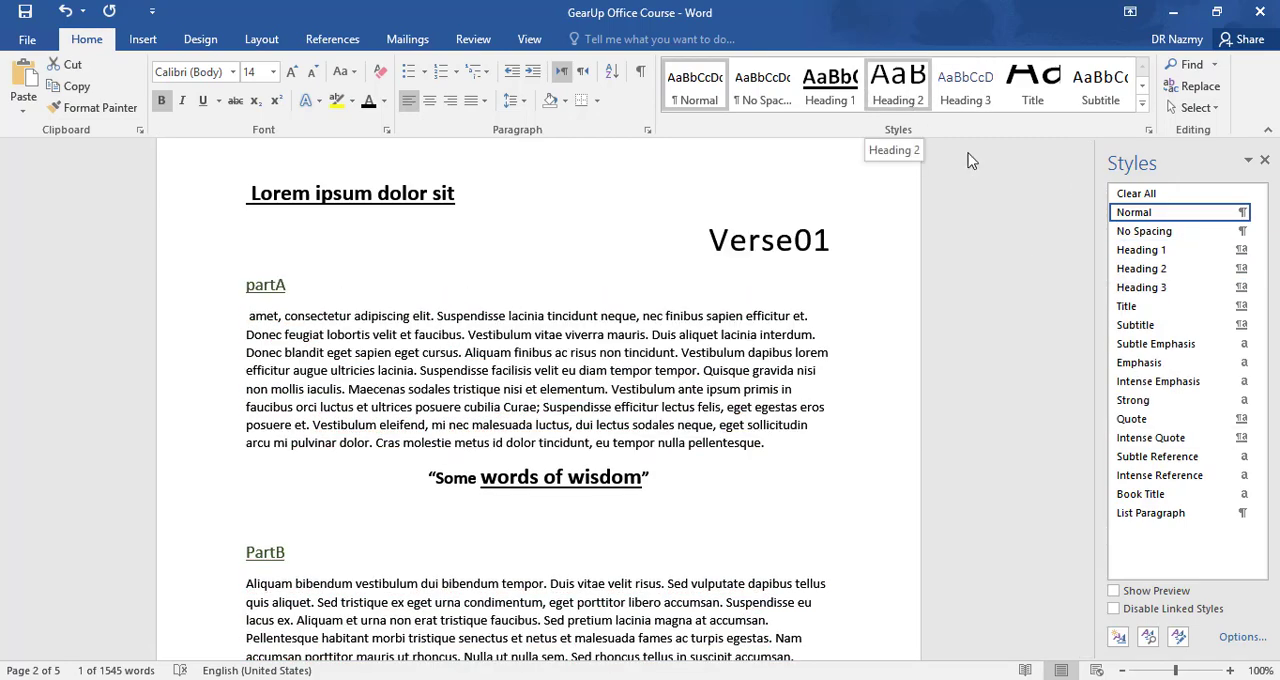
left_click(1240, 269)
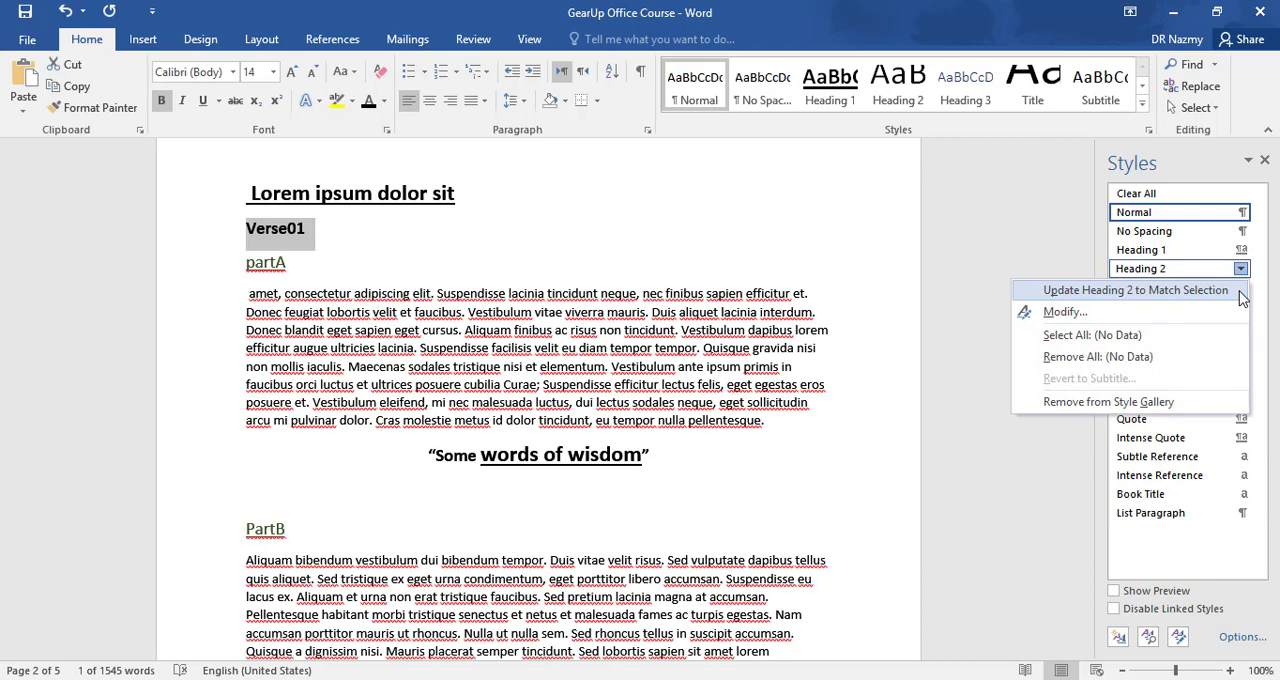
left_click(1238, 292)
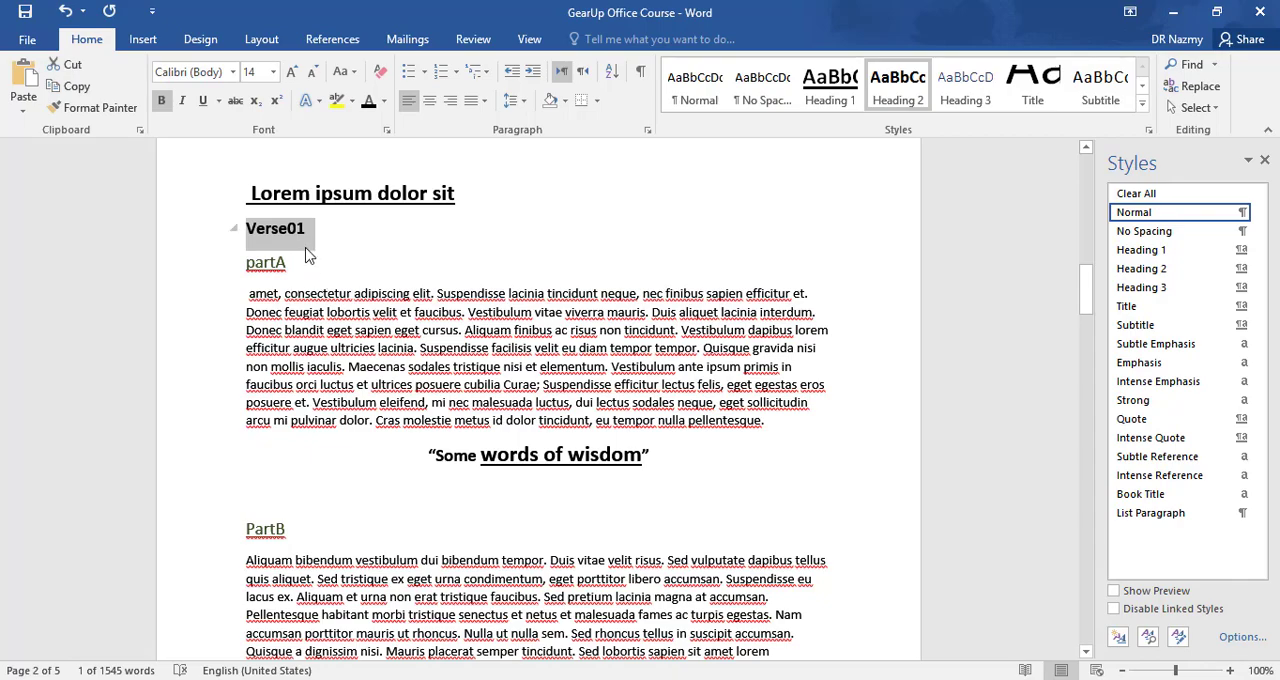
- Apply the Heading 2 style to the "Verse02" line on page 2
scroll(370, 344, "down", 3)
scroll(374, 446, "up", 2)
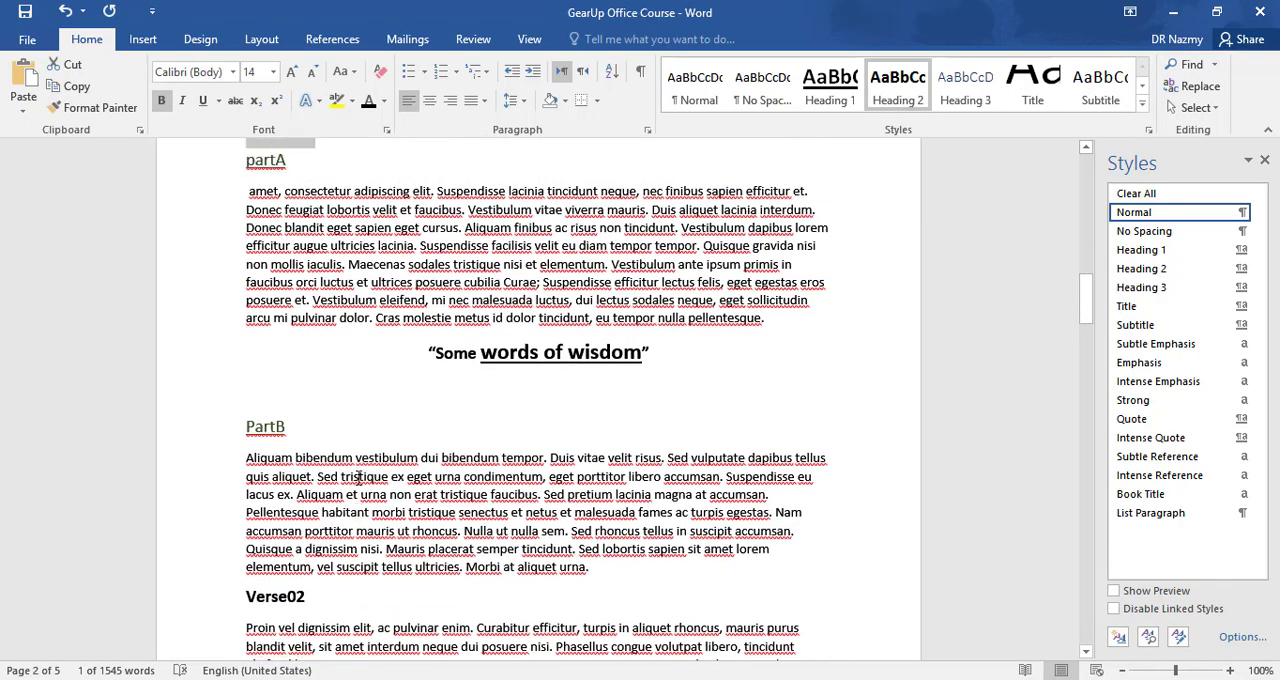
scroll(392, 330, "down", 2)
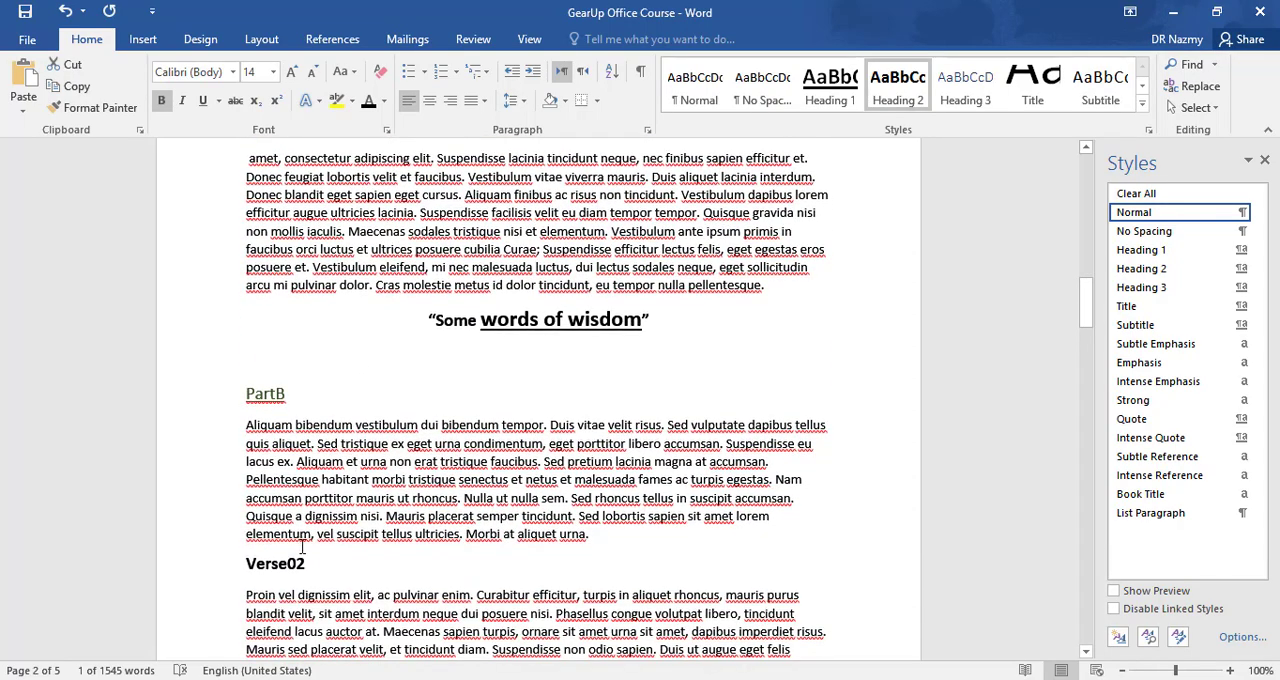
left_click_drag(307, 563, 229, 563)
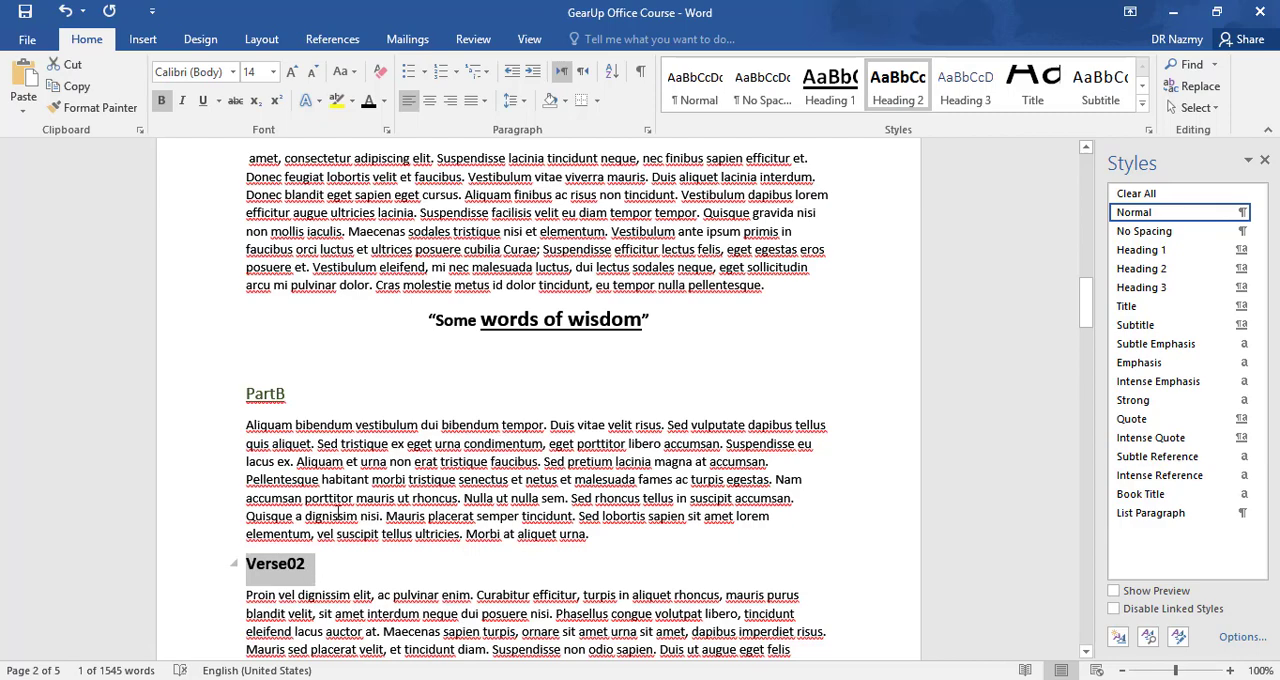
- Update the Heading 3 style to match the "partA" line's formatting and apply it to the "PartB" line
scroll(334, 420, "up", 1)
scroll(337, 420, "up", 2)
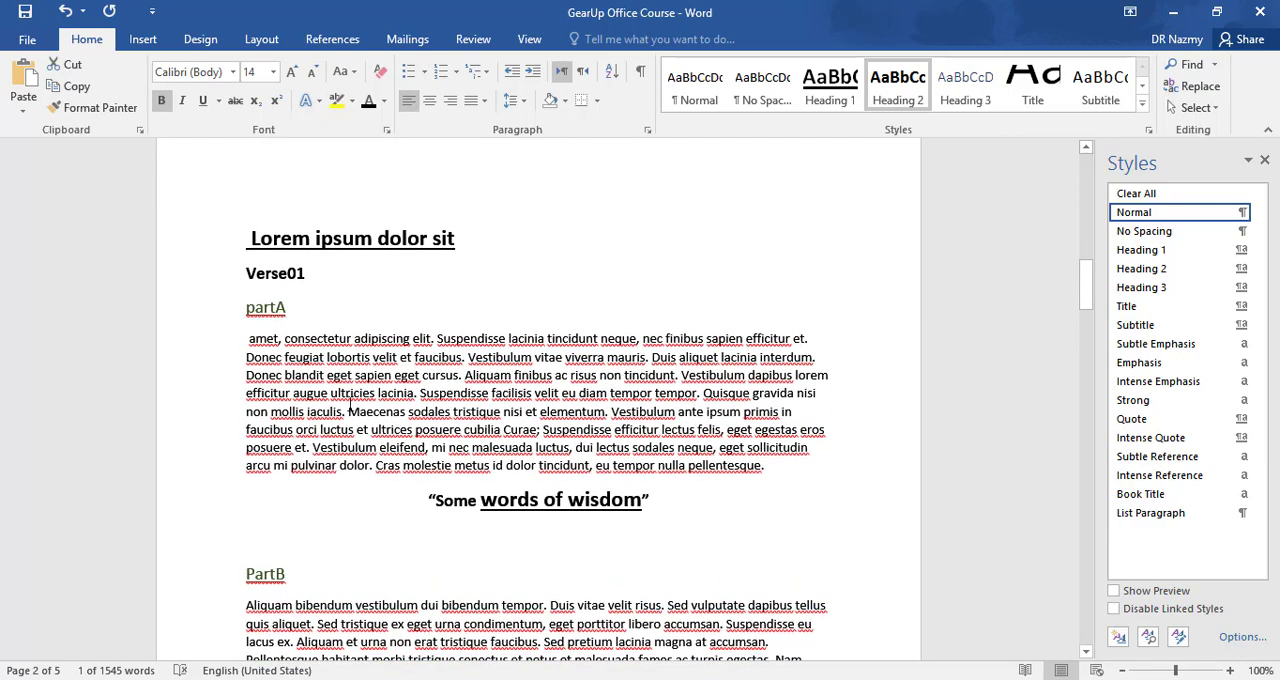
left_click(393, 311)
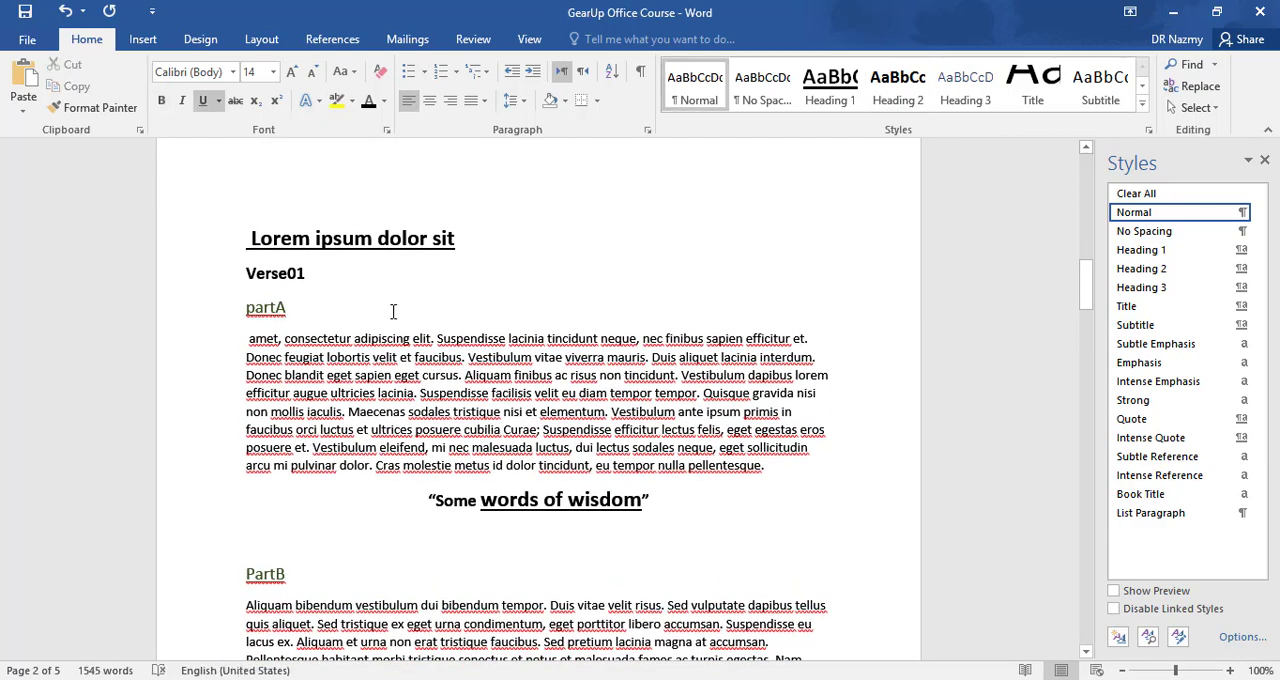
double_click(396, 315)
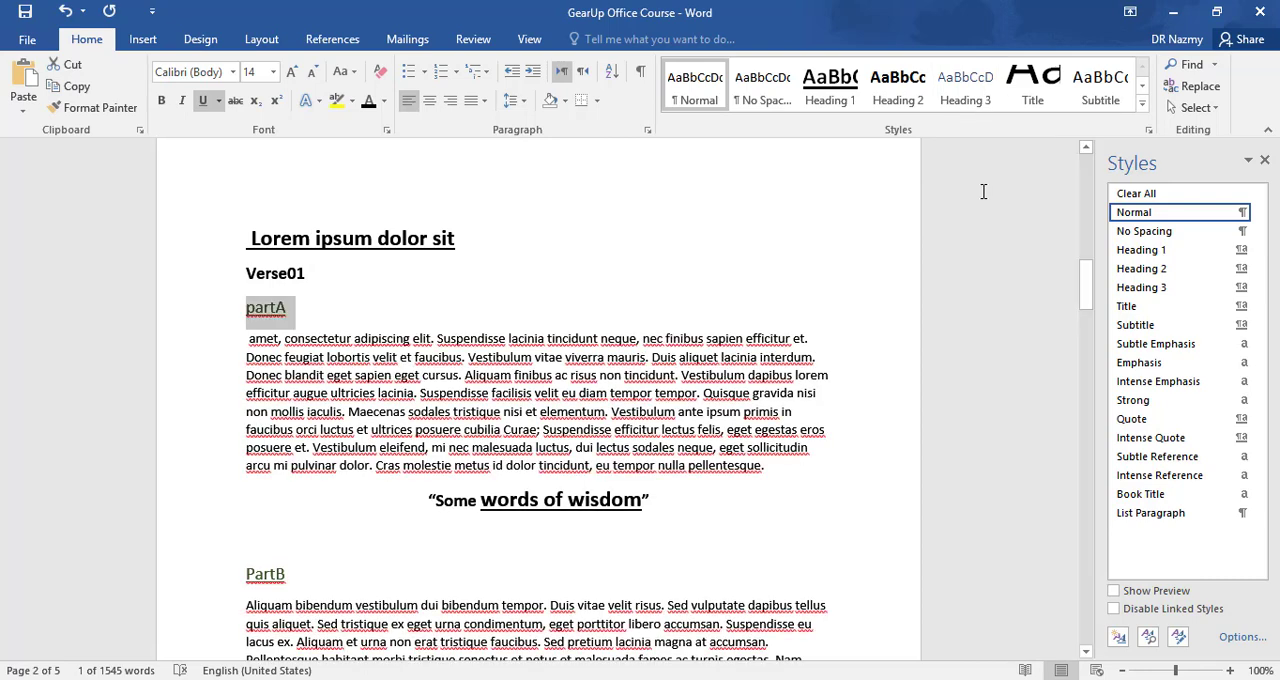
left_click(1241, 290)
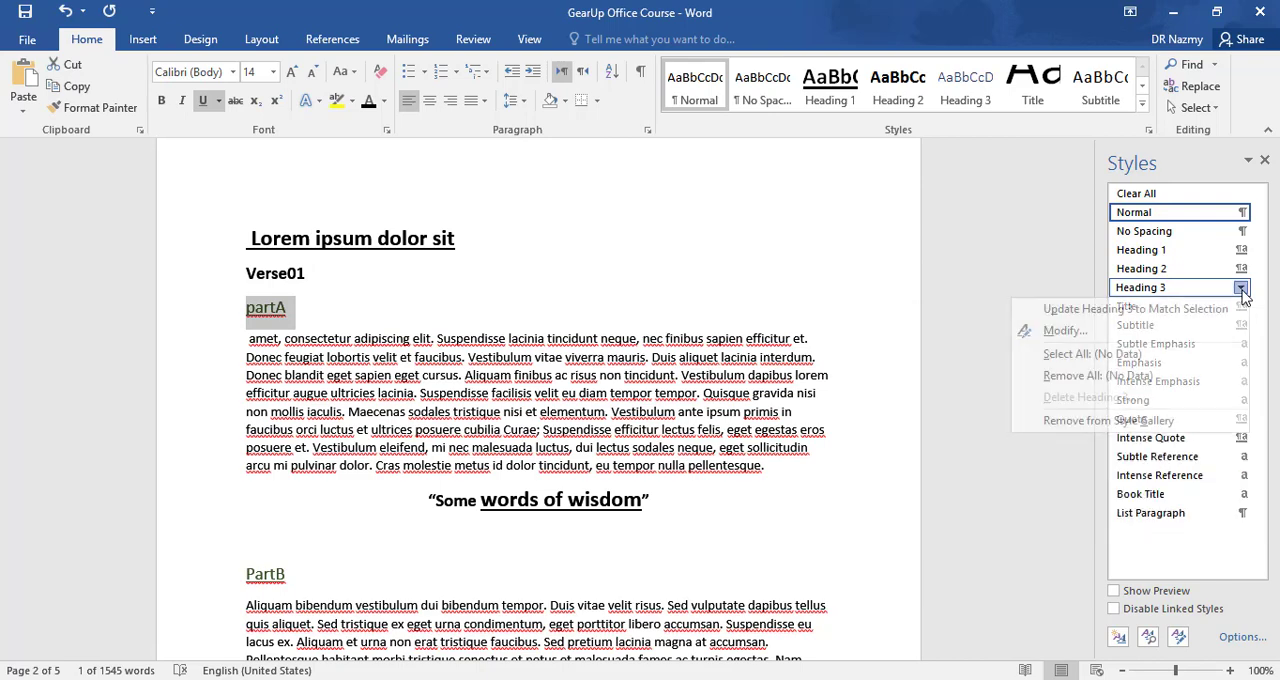
left_click(1135, 309)
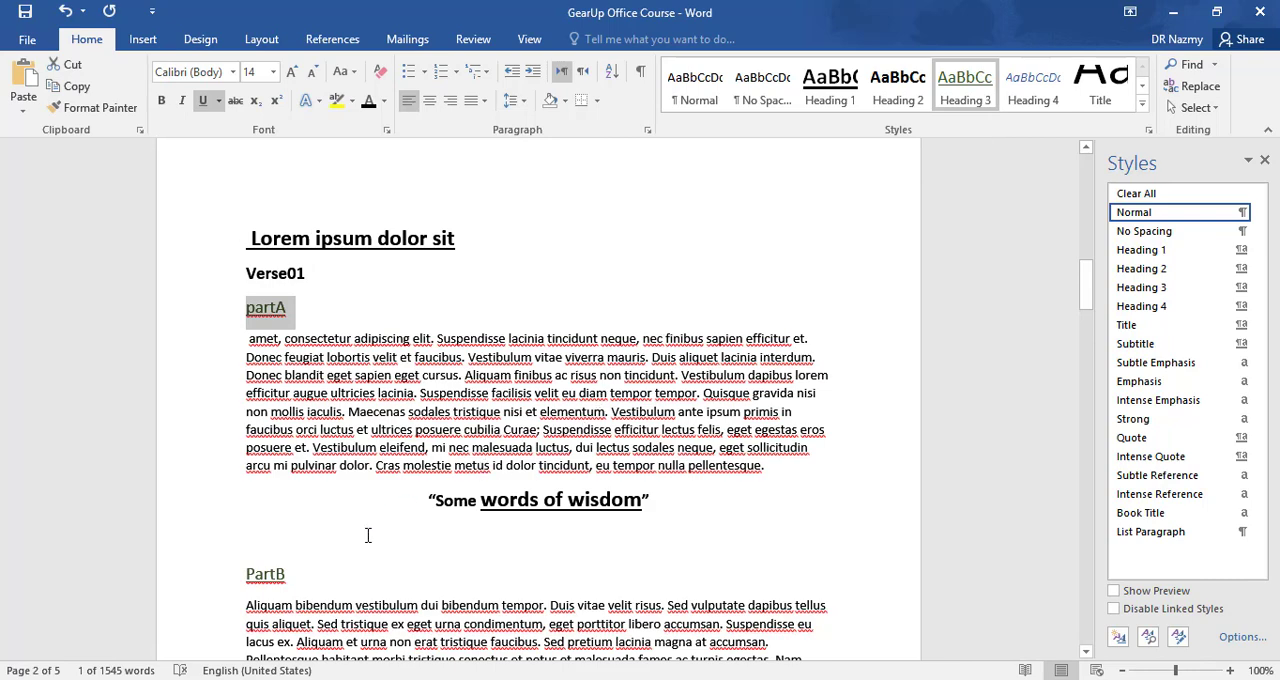
left_click_drag(296, 580, 245, 576)
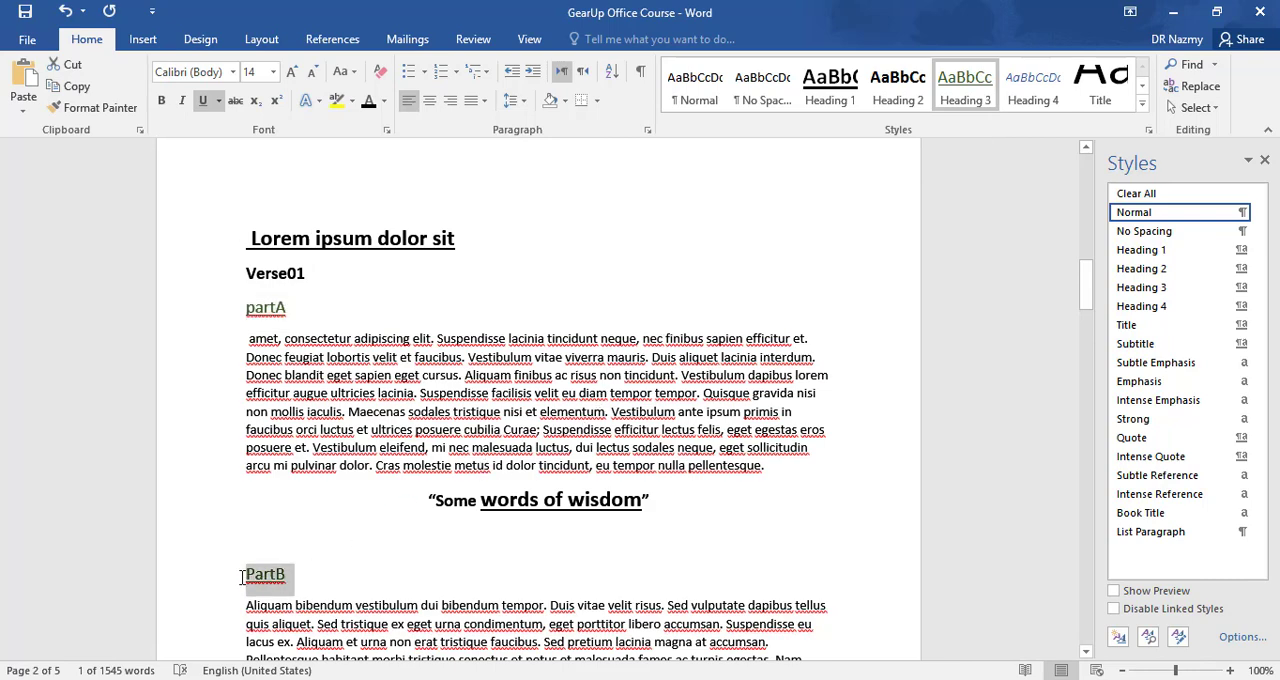
left_click(980, 110)
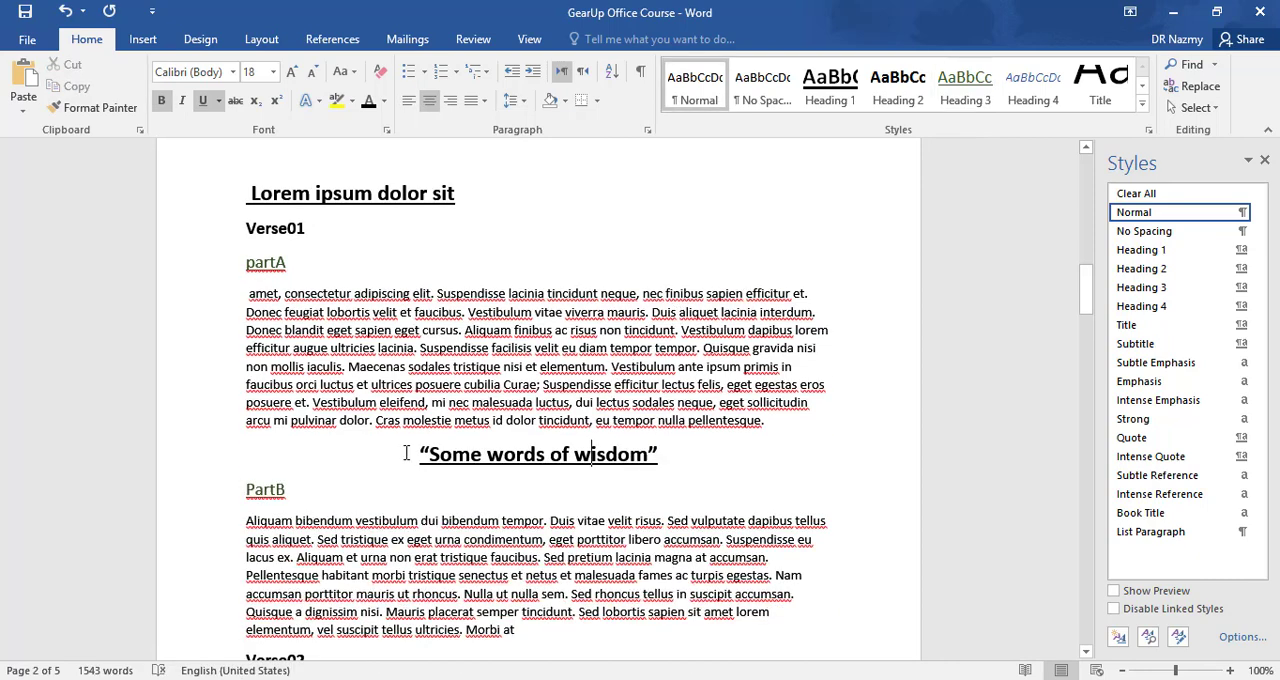
- Update the Quote style to match the "Some words of wisdom" line's formatting and apply it to that line
left_click_drag(420, 460, 679, 468)
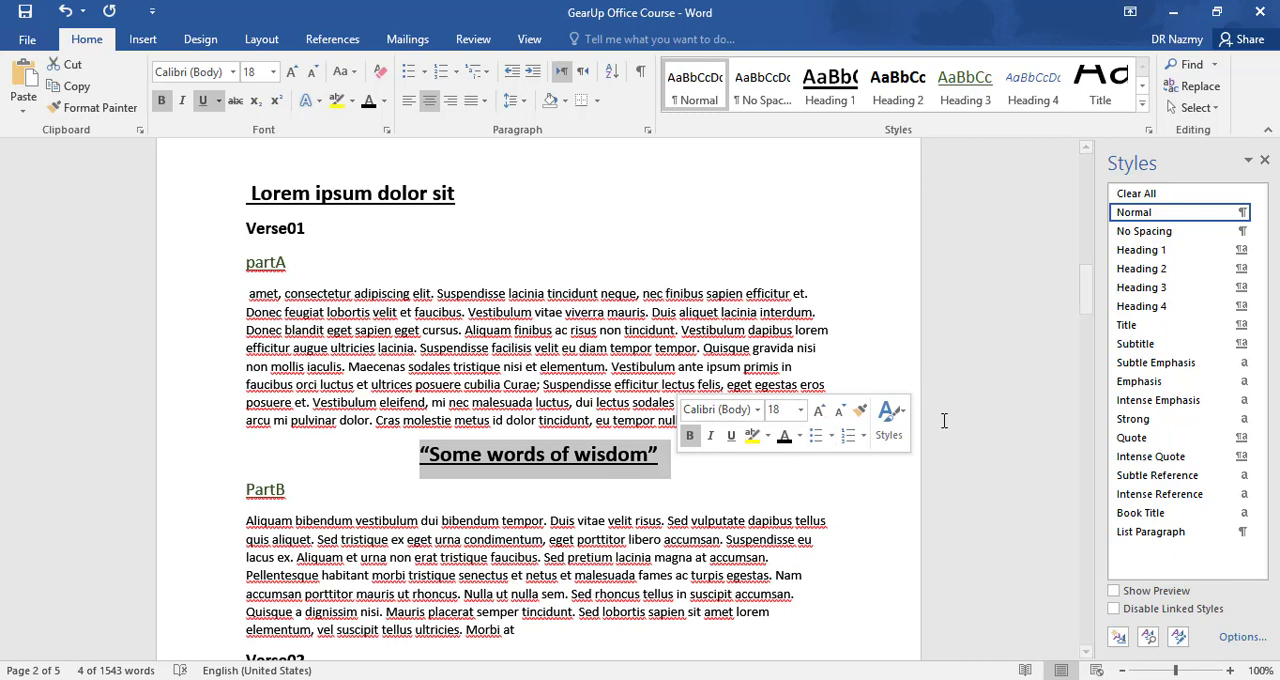
left_click(1241, 438)
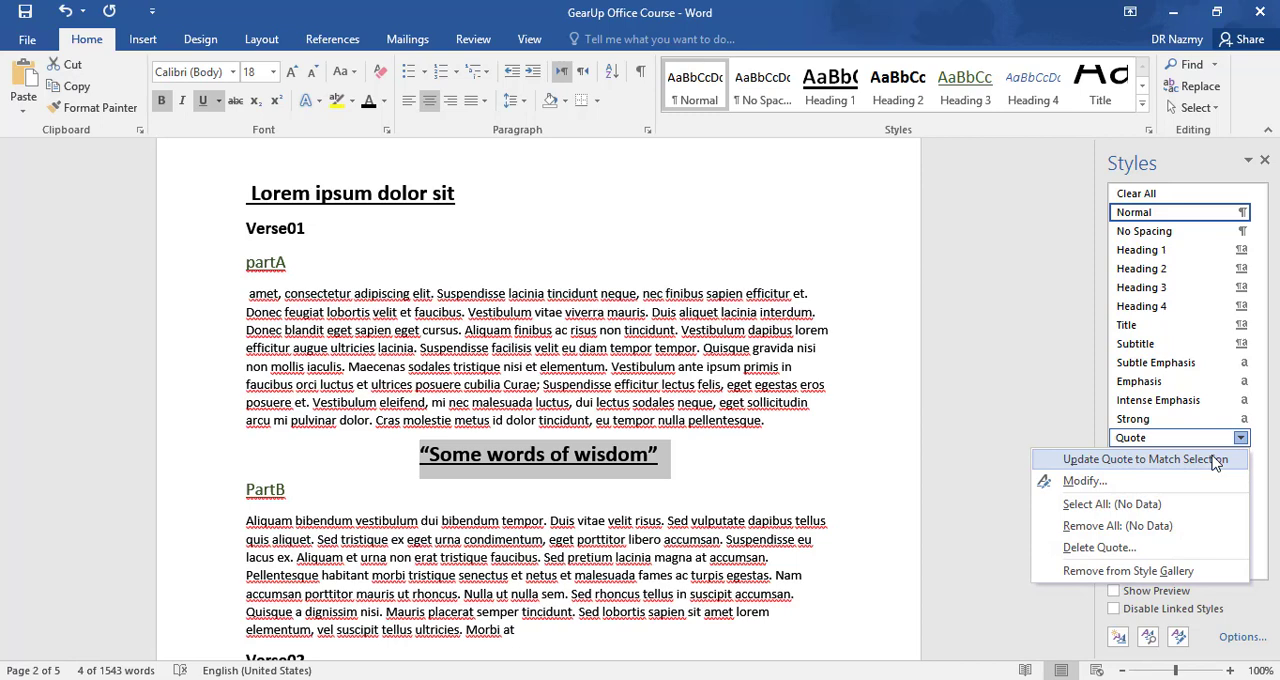
left_click(1213, 461)
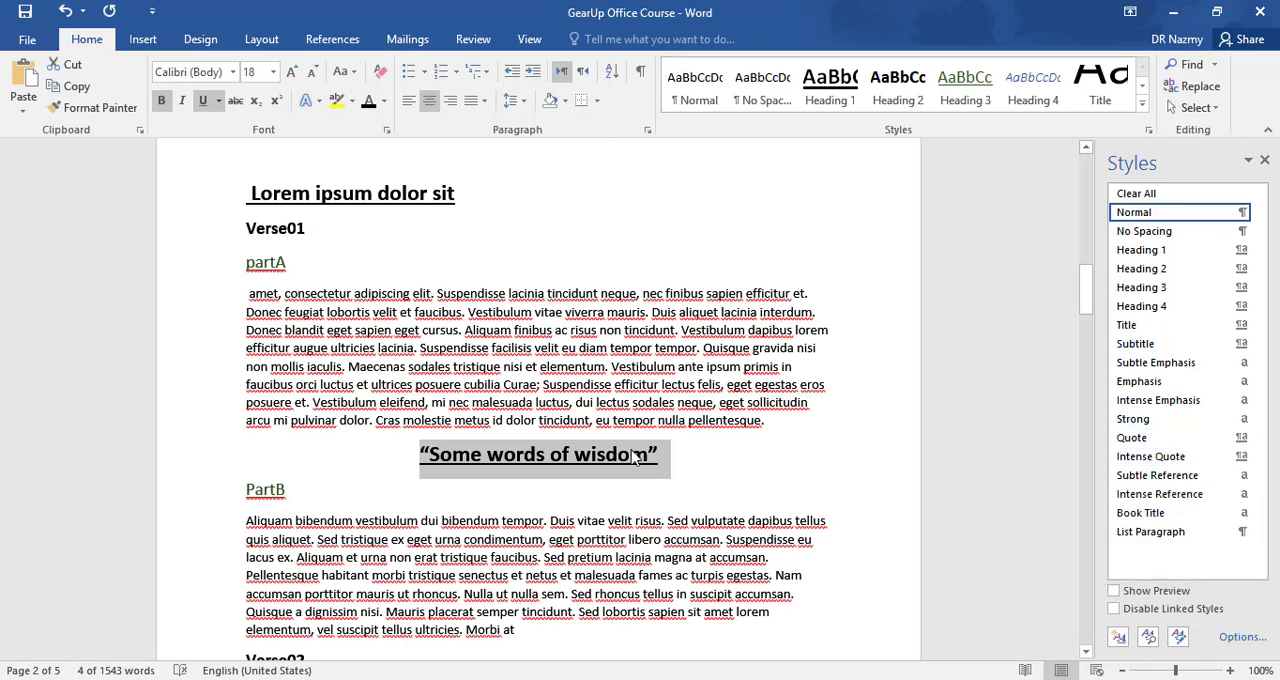
left_click(1147, 117)
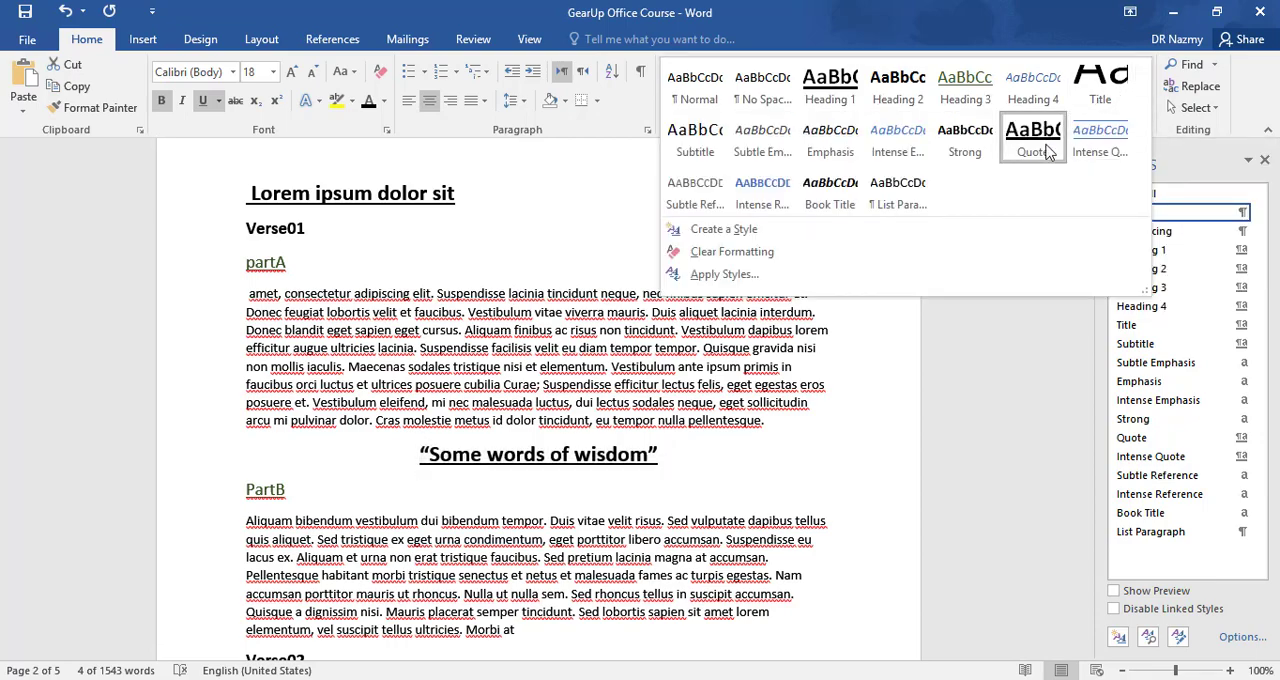
left_click(1047, 150)
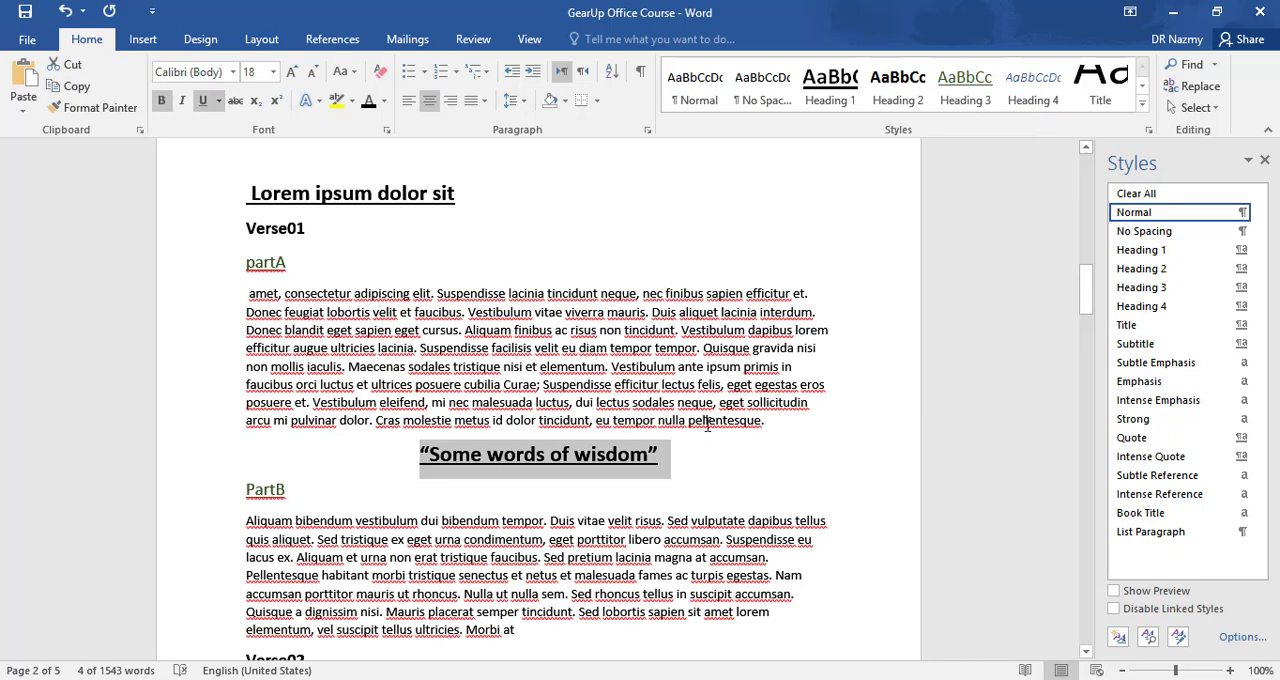
- Apply the Quote style to the "dolor orci, lacinia gravida maximus id, viverra vitae erat." line below the Verse02 paragraph
scroll(707, 424, "down", 4)
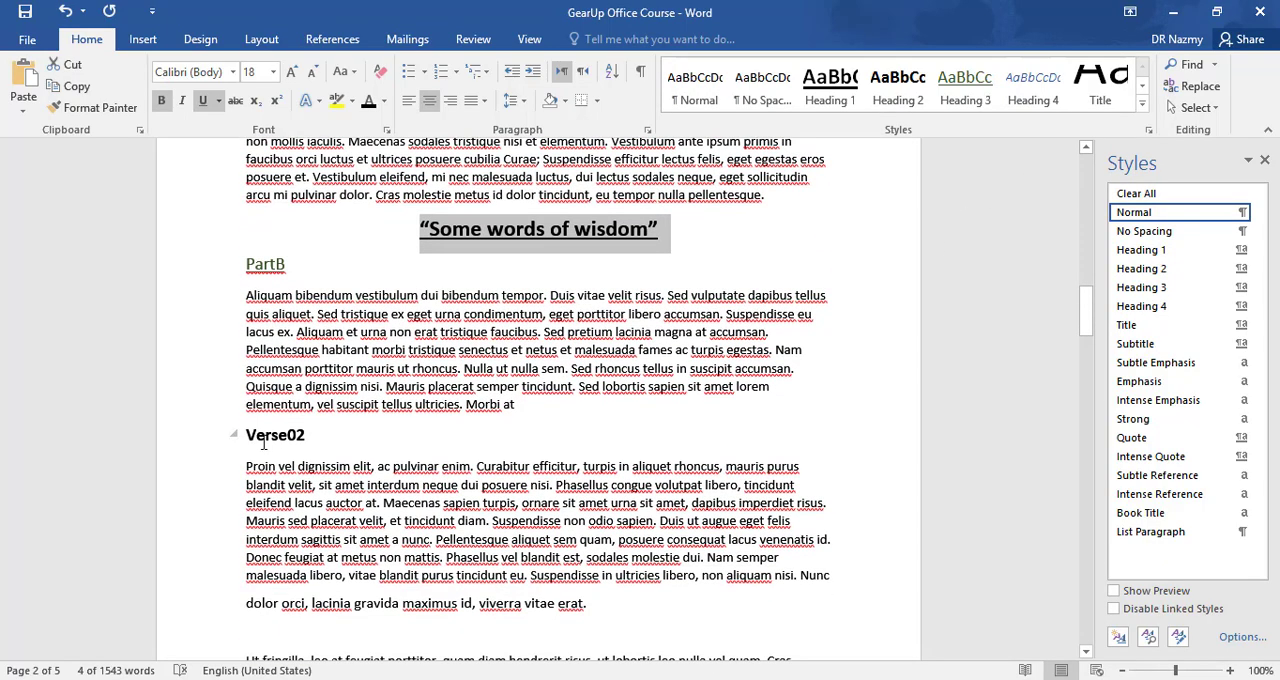
scroll(263, 444, "down", 3)
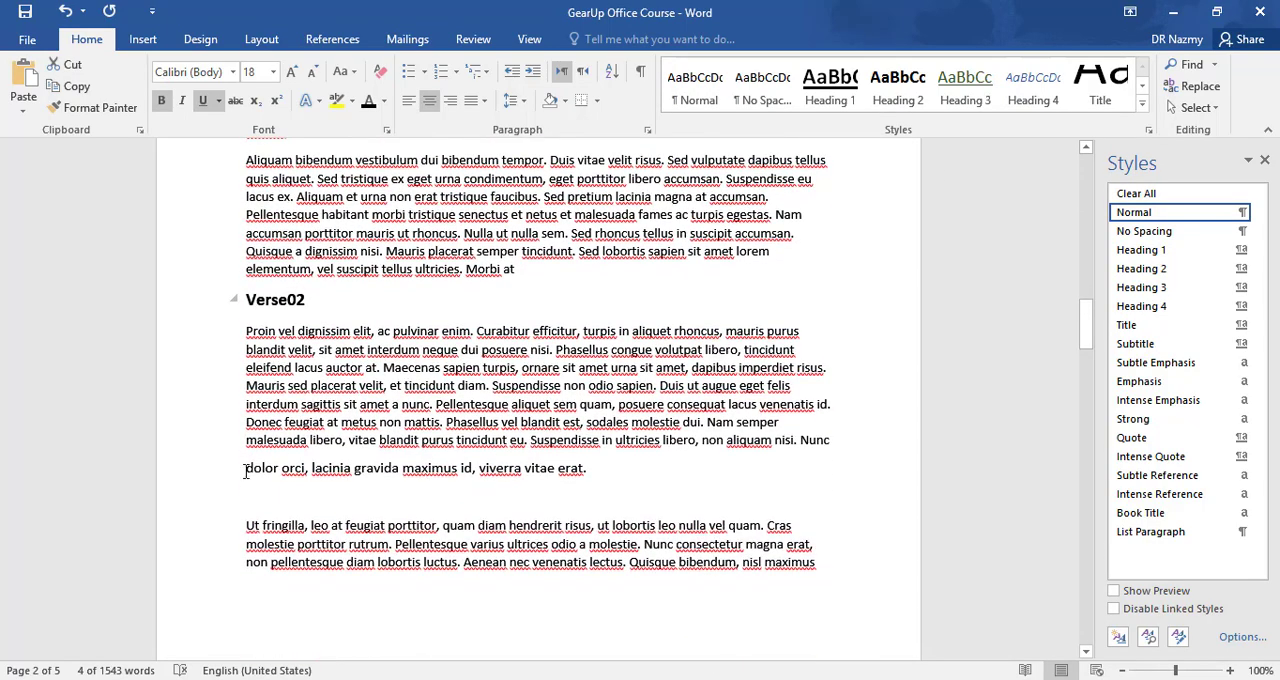
left_click_drag(246, 471, 600, 472)
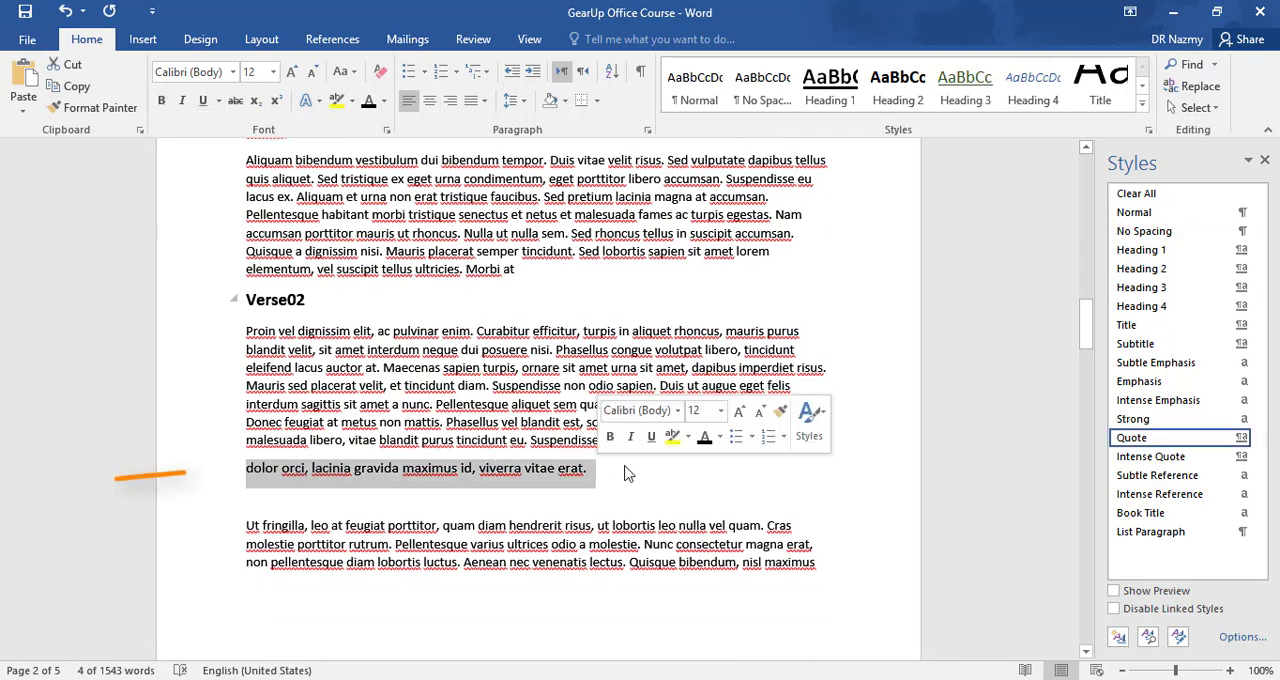
left_click(1142, 101)
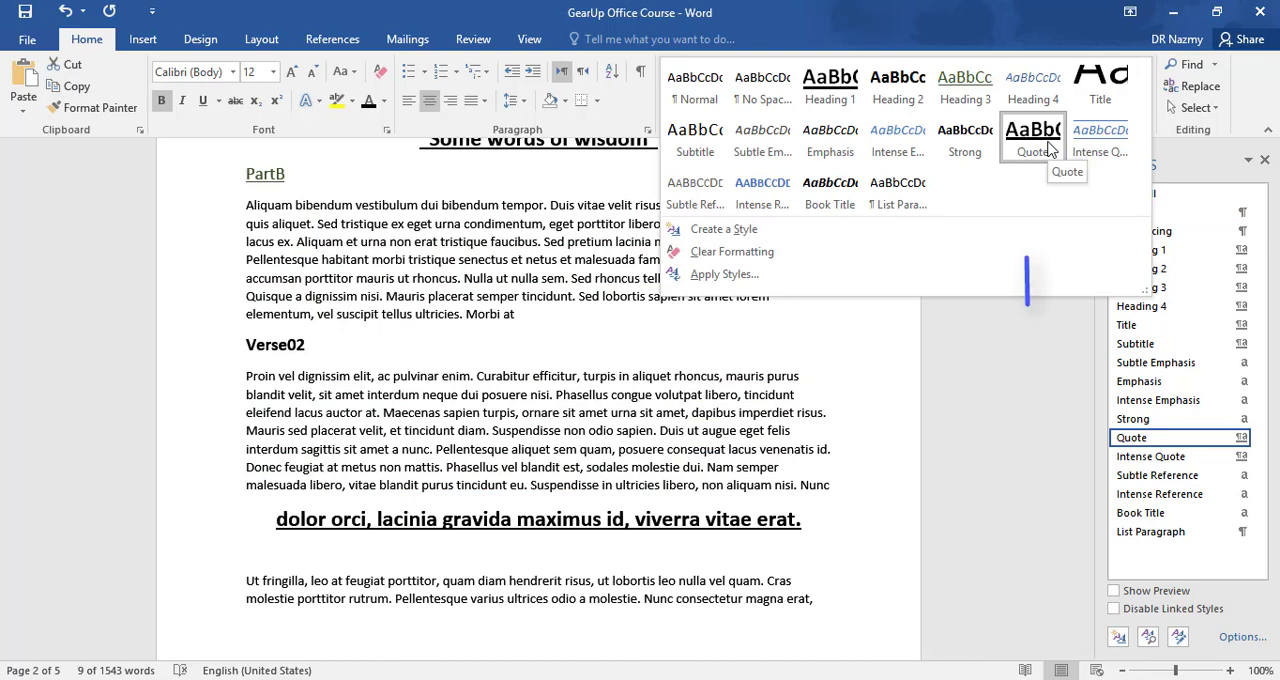
left_click(1035, 140)
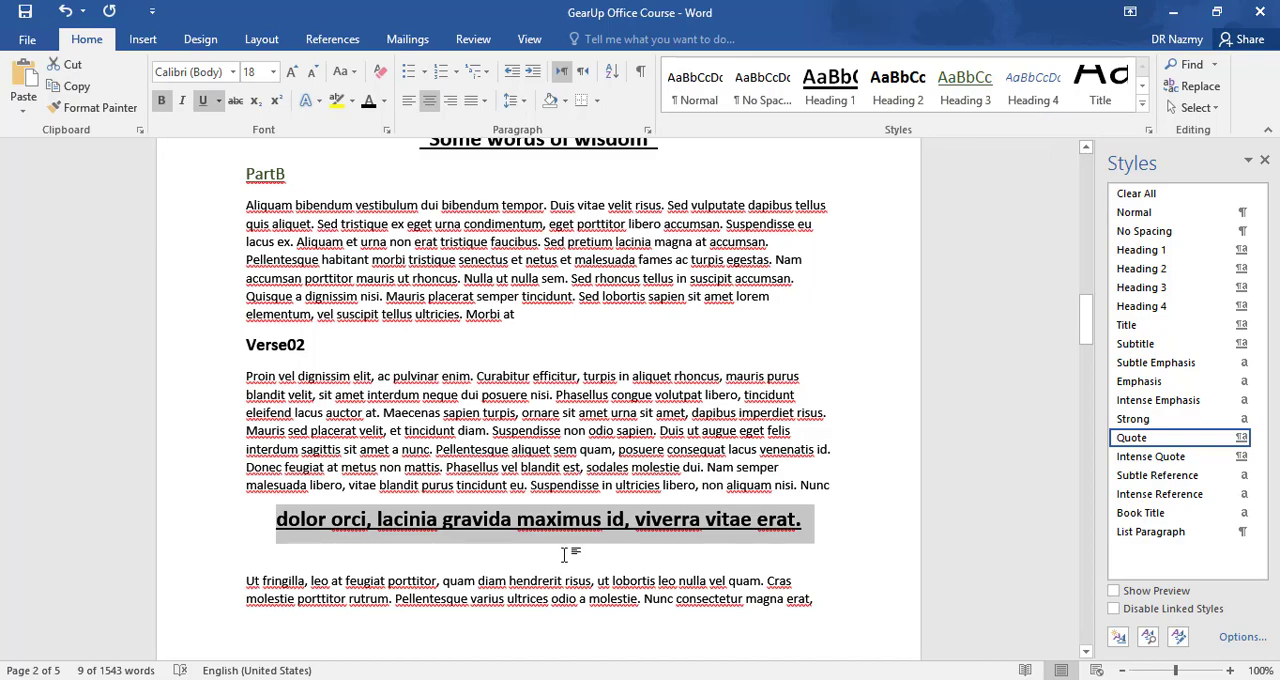
left_click(836, 542)
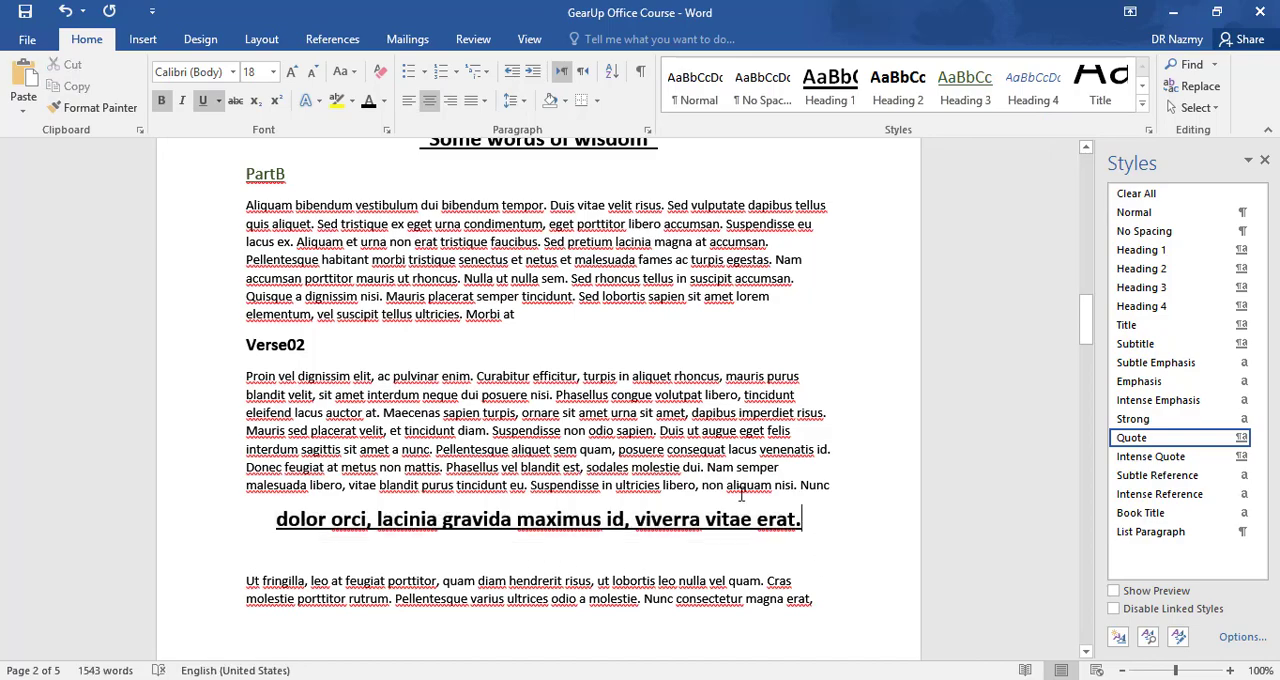
scroll(742, 494, "up", 8)
scroll(742, 494, "up", 18)
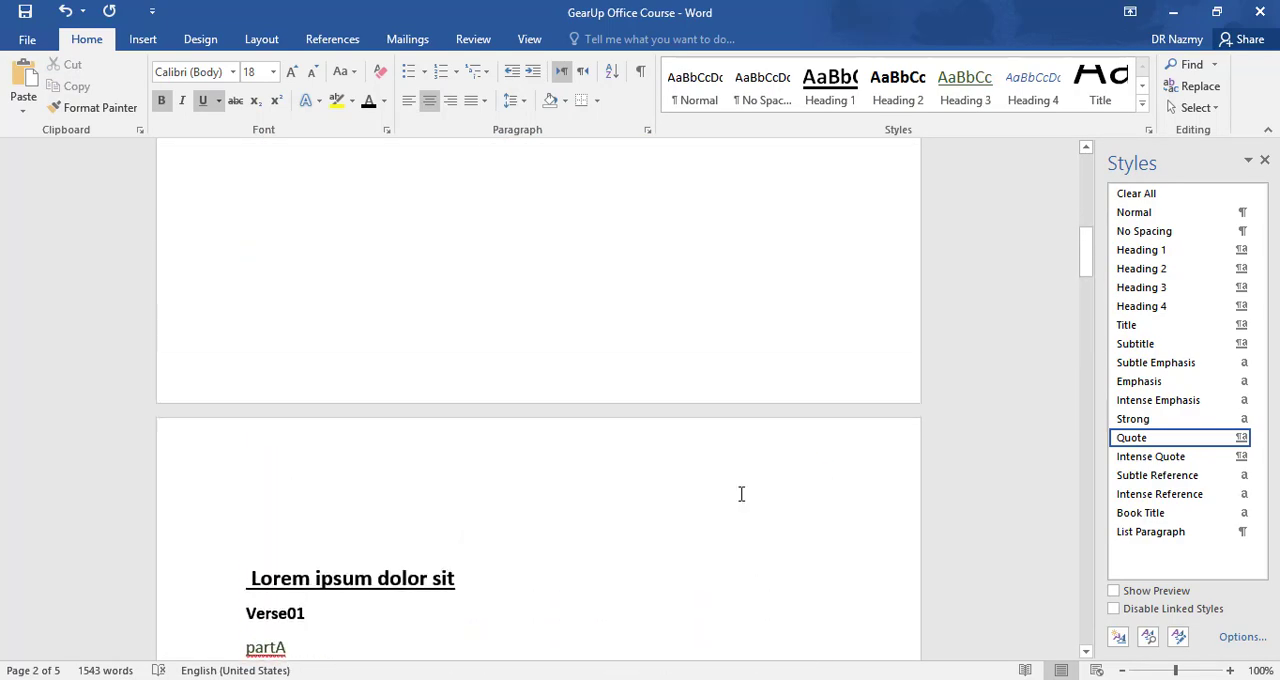